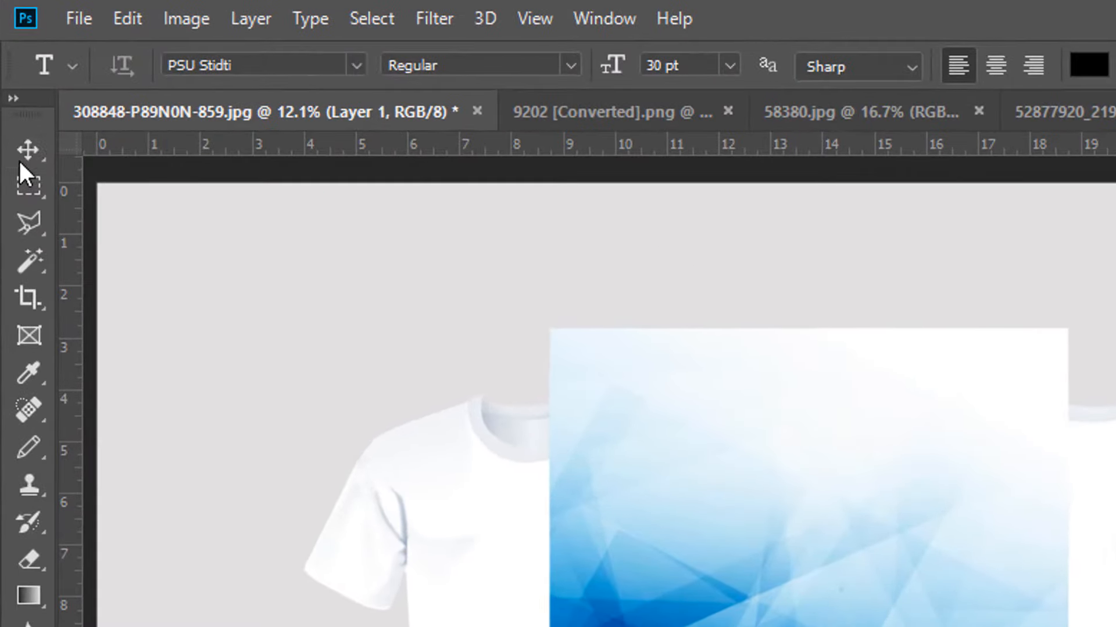
Shrink and rotate the blue geometric pattern, and place it over the left shoulder of the front T-shirt
{"action": "left_click", "coordinate": [16, 85]}
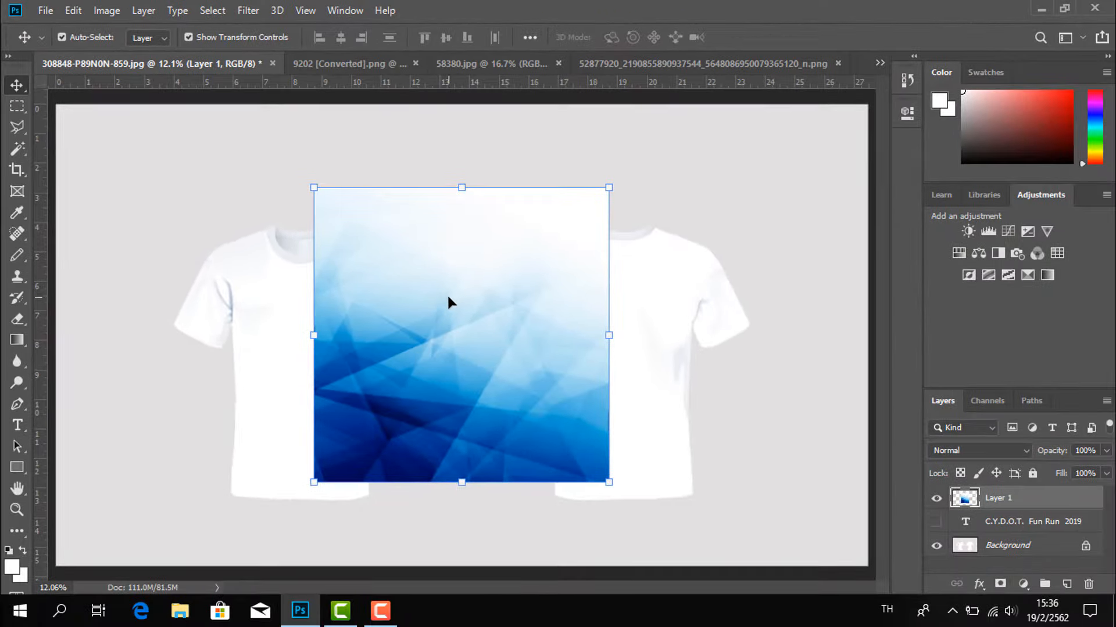
{"action": "left_click_drag", "start_coordinate": [745, 489], "coordinate": [653, 506]}
{"action": "left_click_drag", "start_coordinate": [599, 181], "coordinate": [651, 294]}
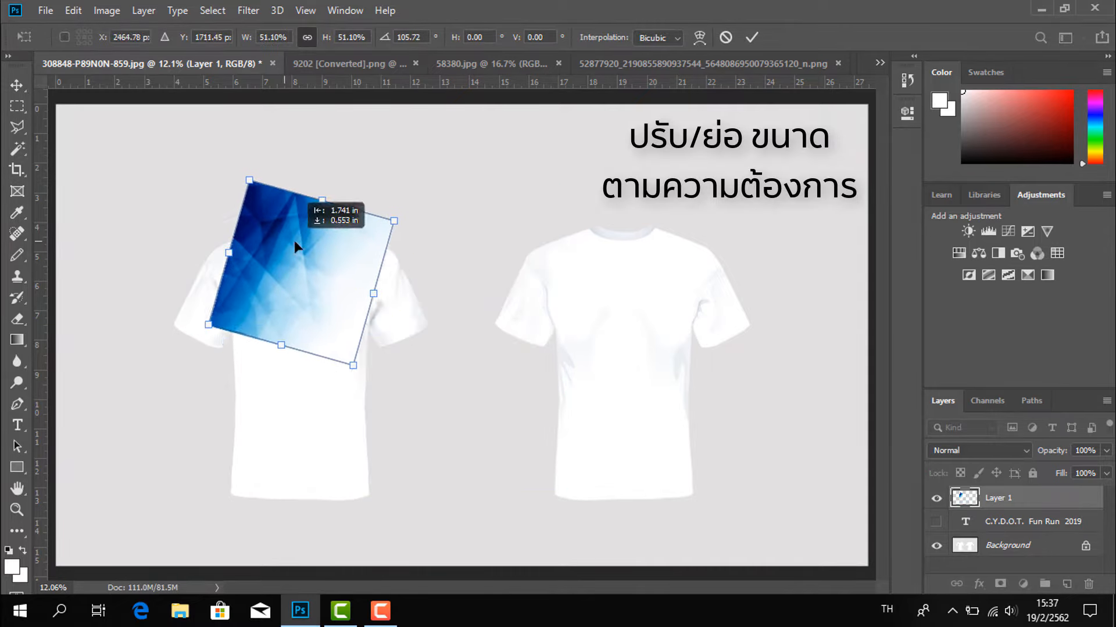
{"action": "left_click_drag", "start_coordinate": [303, 233], "coordinate": [311, 279]}
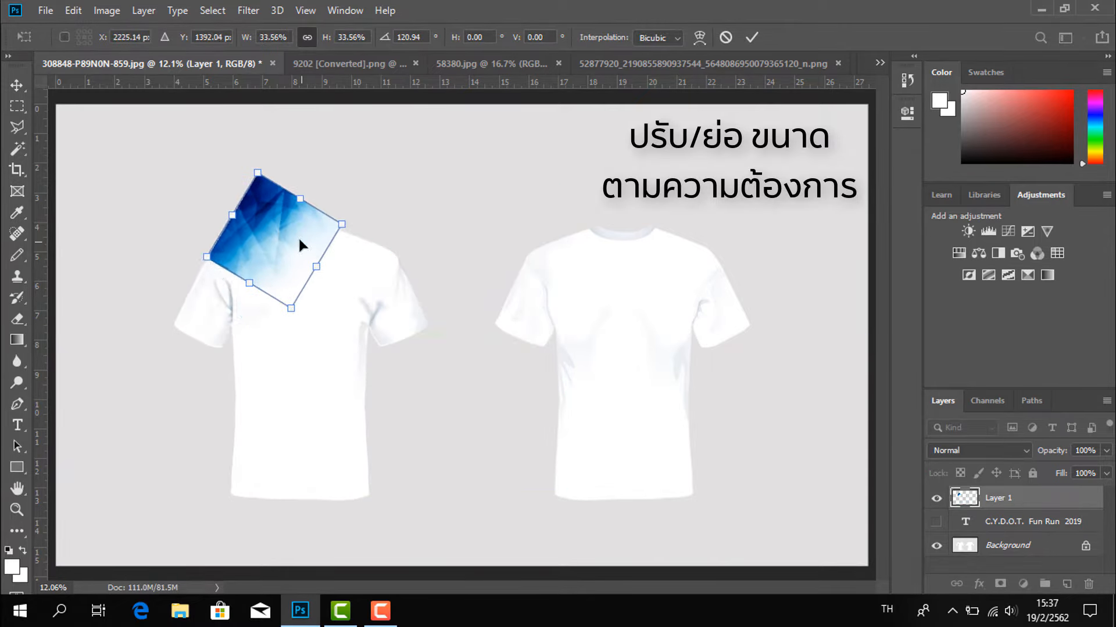
{"action": "left_click_drag", "start_coordinate": [354, 273], "coordinate": [373, 250]}
{"action": "mouse_move", "coordinate": [268, 265]}
{"action": "left_mouse_down"}
{"action": "mouse_move", "coordinate": [281, 249]}
{"action": "mouse_move", "coordinate": [263, 254]}
{"action": "left_mouse_up"}
{"action": "key", "text": "Return"}
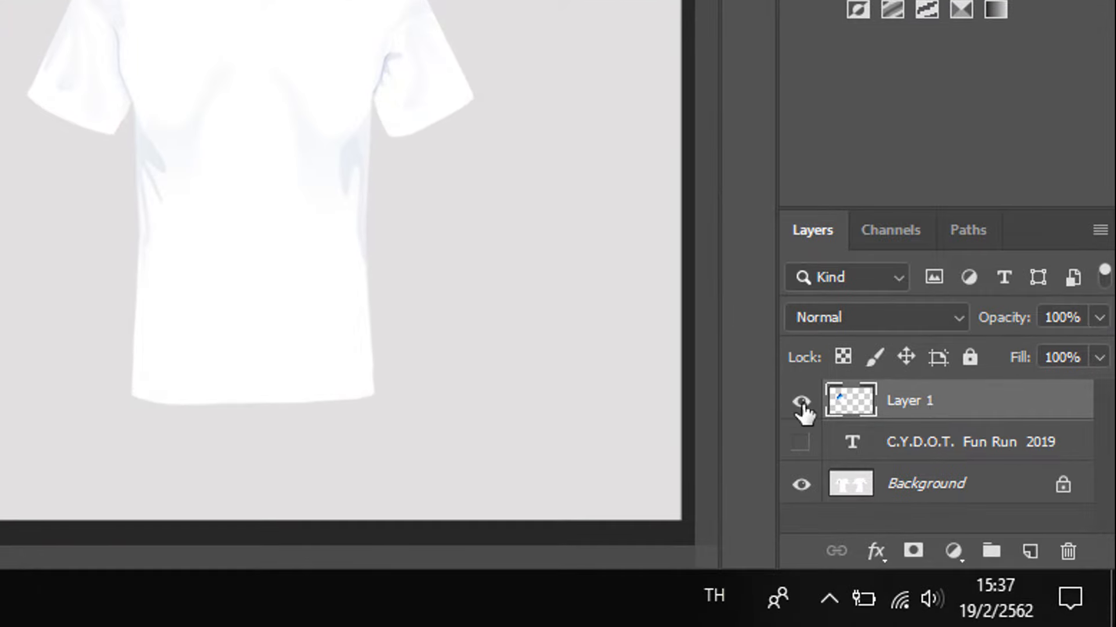
Hide Layer 1 and trace a Magnetic Lasso selection along the front shirt's left sleeve, shoulders and collar, enclosing the area outside the shirt
{"action": "left_click", "coordinate": [800, 407]}
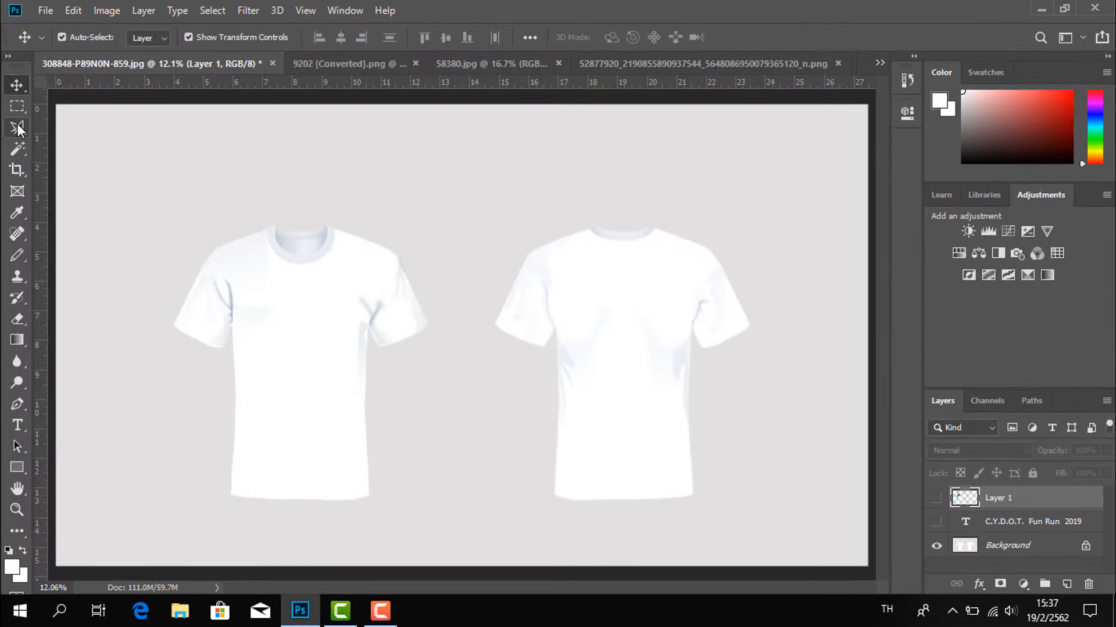
{"action": "left_click", "coordinate": [17, 127]}
{"action": "scroll", "coordinate": [189, 280], "scroll_direction": "up", "scroll_amount": 3}
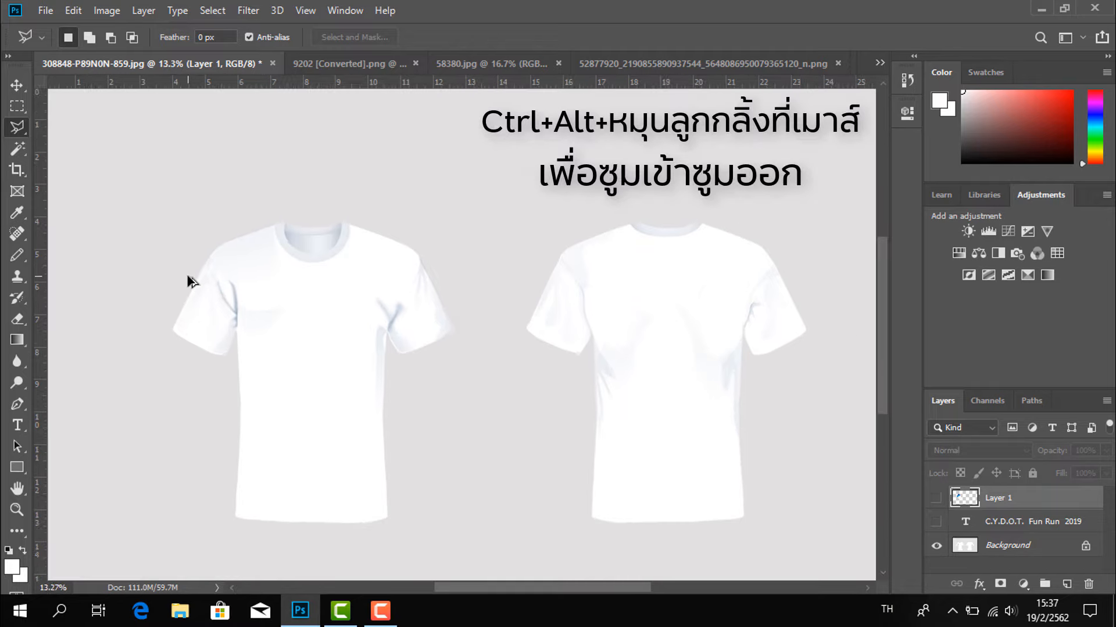
{"action": "scroll", "coordinate": [189, 280], "scroll_direction": "up", "scroll_amount": 5}
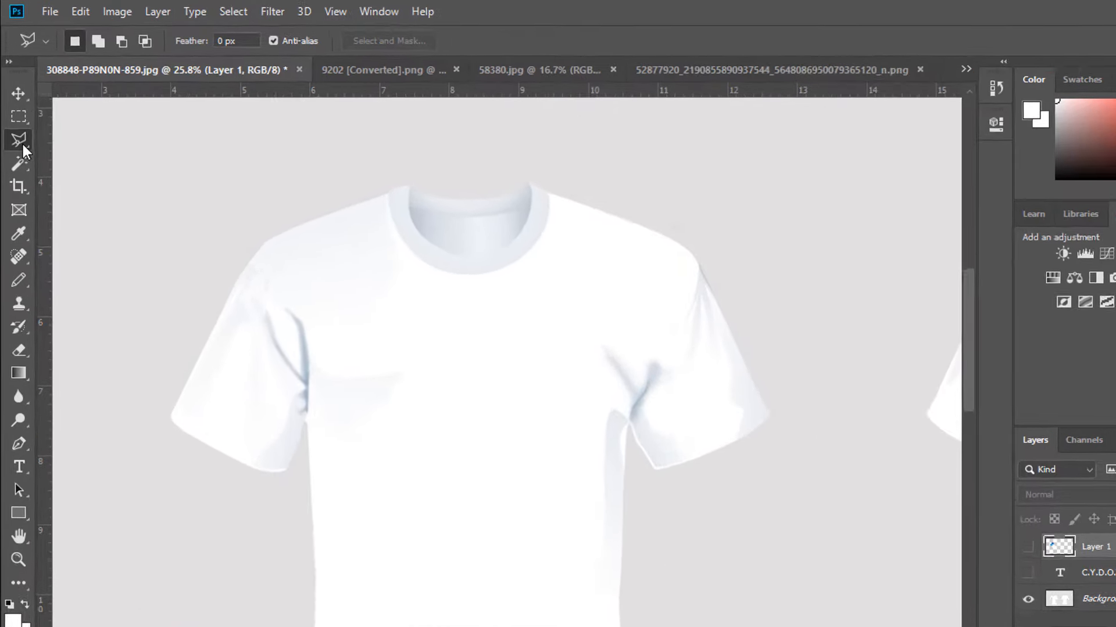
{"action": "right_click", "coordinate": [16, 126]}
{"action": "left_click", "coordinate": [151, 245]}
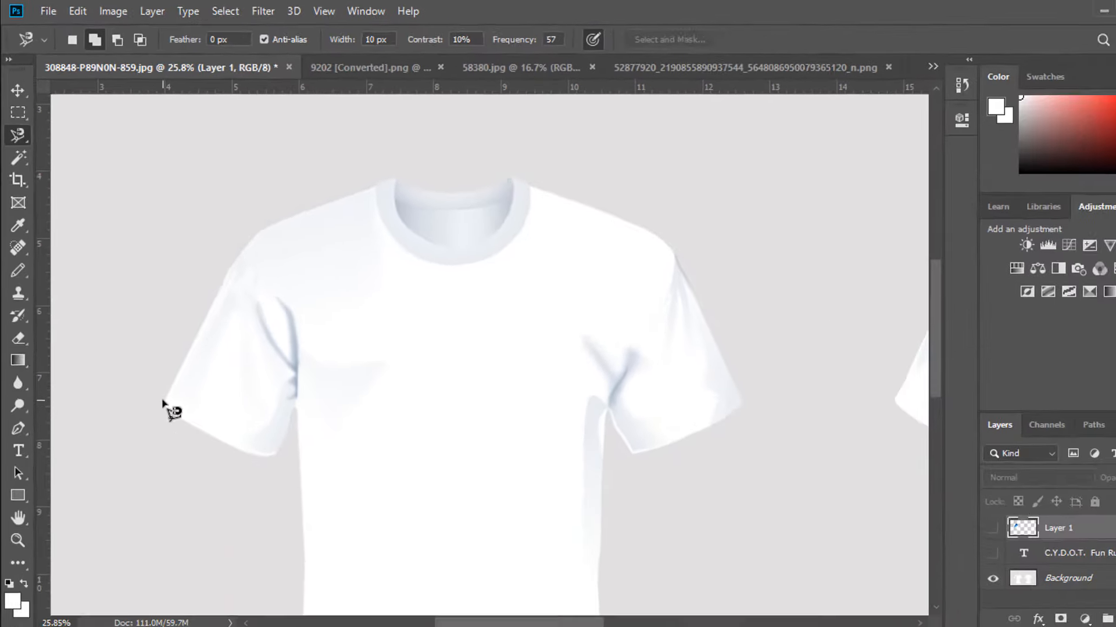
{"action": "left_click", "coordinate": [233, 586]}
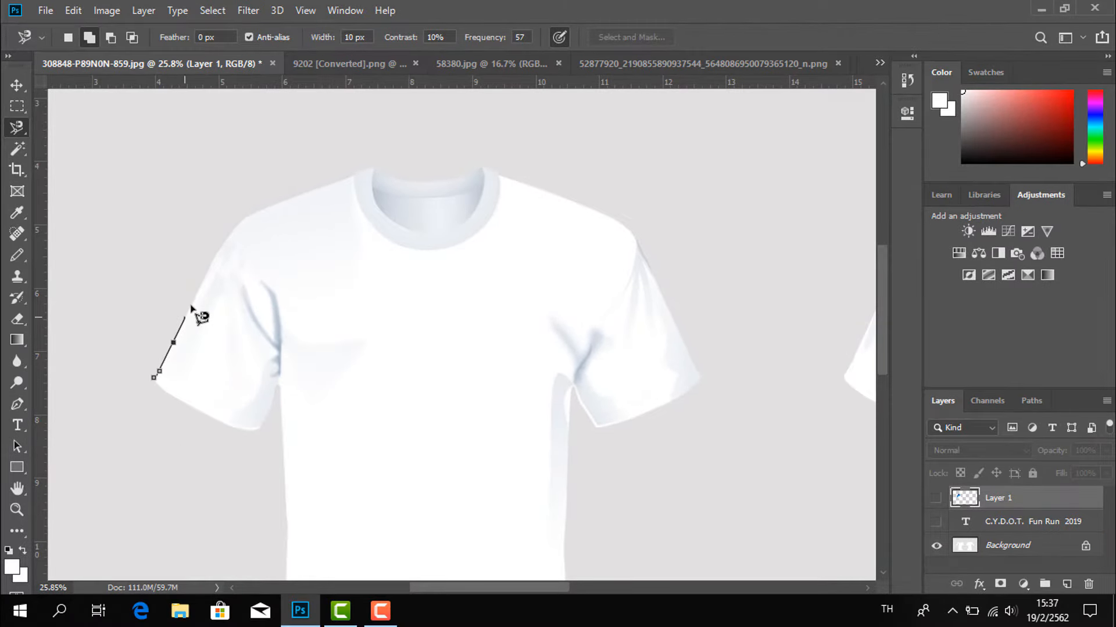
{"action": "left_click", "coordinate": [154, 378]}
{"action": "scroll", "coordinate": [573, 411], "scroll_direction": "down", "scroll_amount": 4}
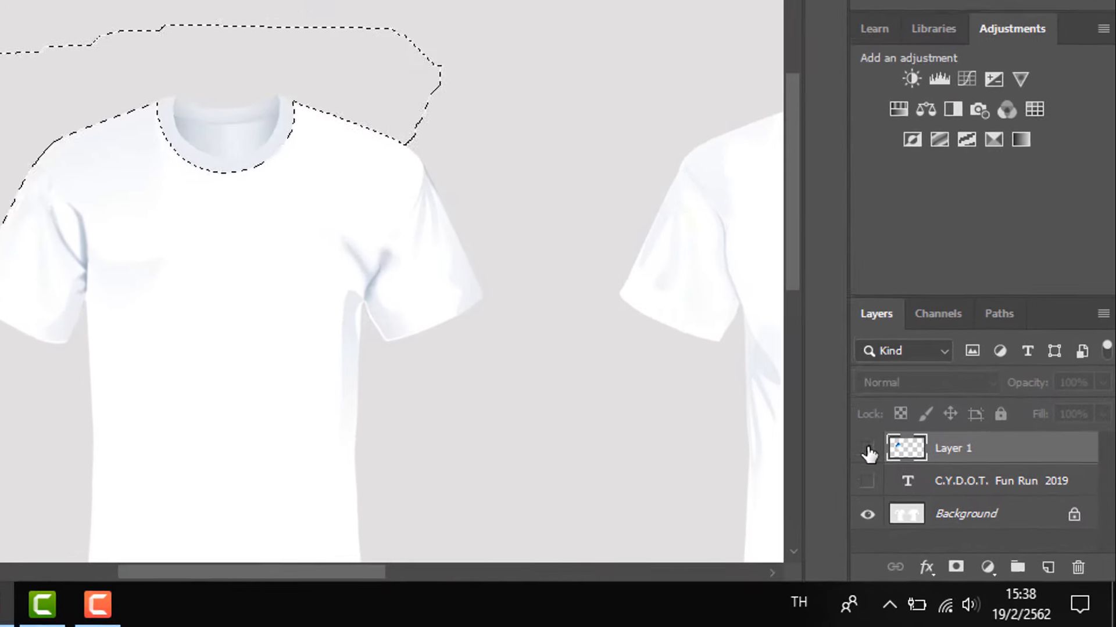
Show Layer 1, delete the pattern inside the selection around the shoulder and collar, and deselect
{"action": "left_click", "coordinate": [935, 498]}
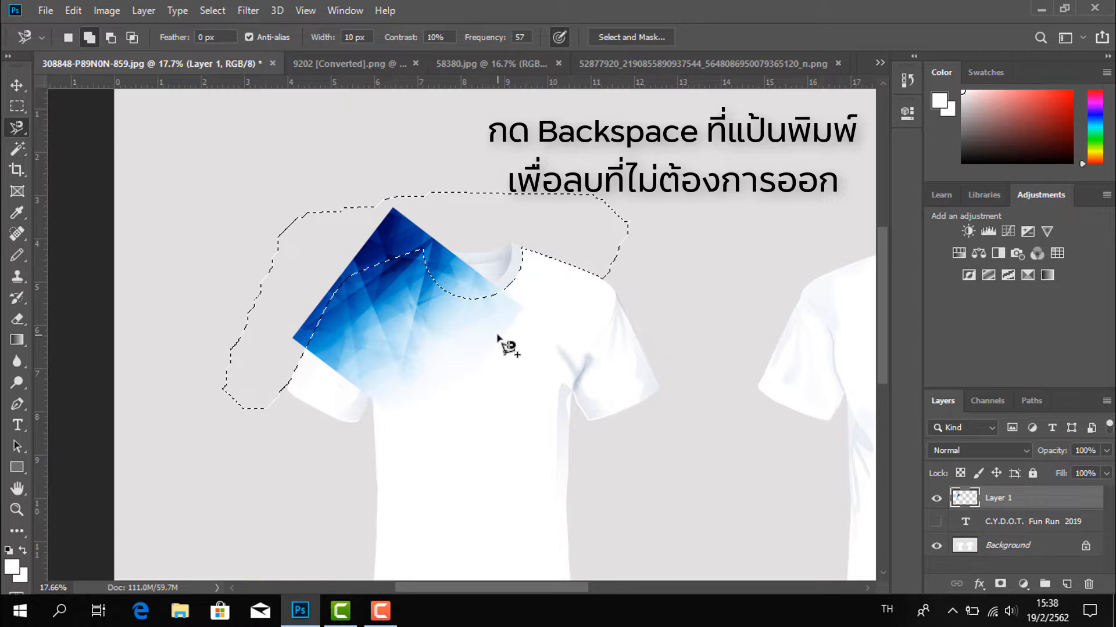
{"action": "key", "text": "BackSpace"}
{"action": "key", "text": "ctrl+d"}
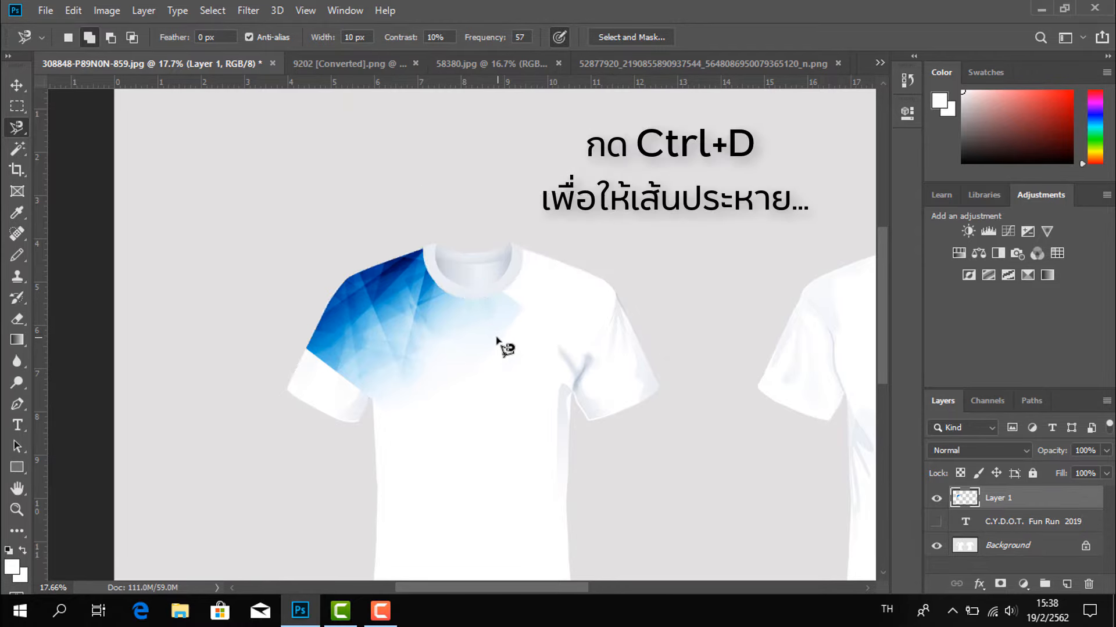
{"action": "scroll", "coordinate": [437, 314], "scroll_direction": "up", "scroll_amount": 4}
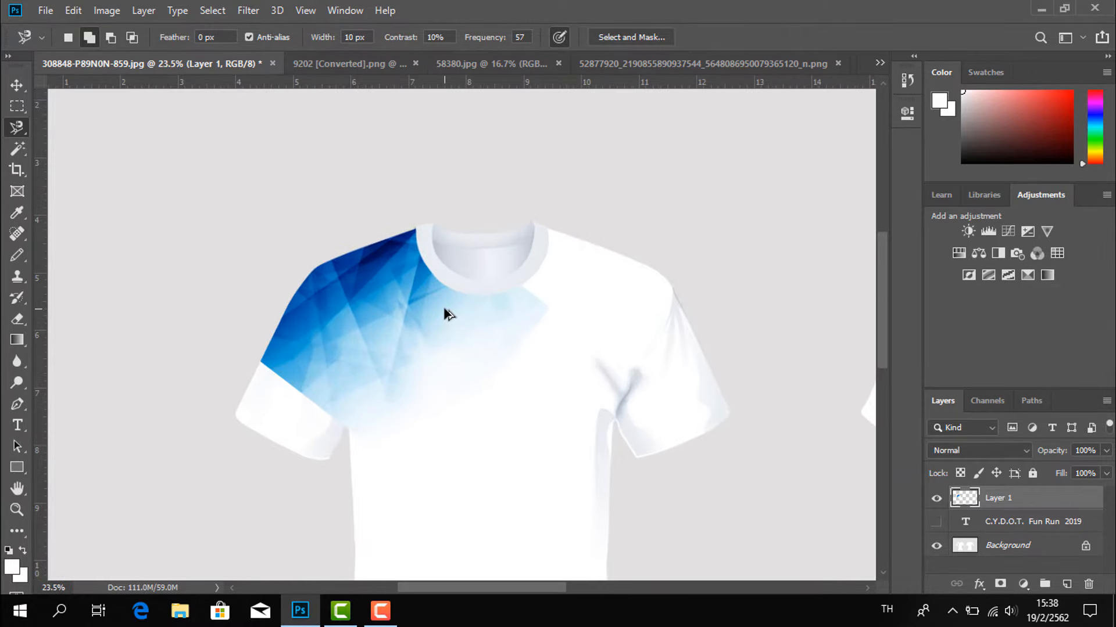
{"action": "scroll", "coordinate": [444, 319], "scroll_direction": "up", "scroll_amount": 2}
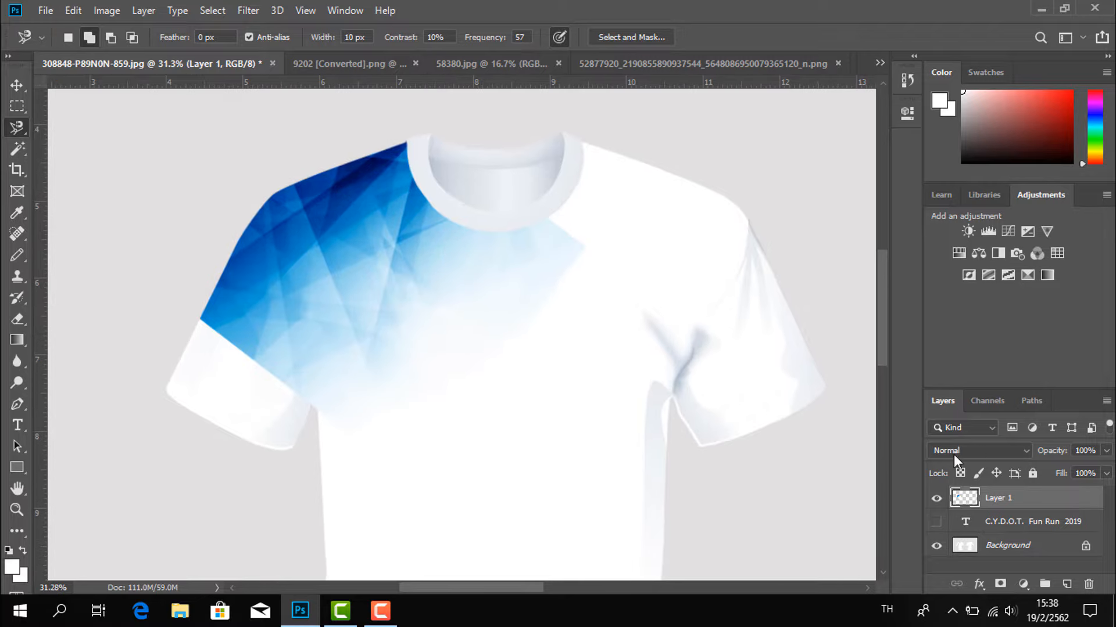
Hide Layer 1 and outline the front shirt's left sleeve along its armhole seam with the Polygonal Lasso
{"action": "left_click", "coordinate": [936, 499]}
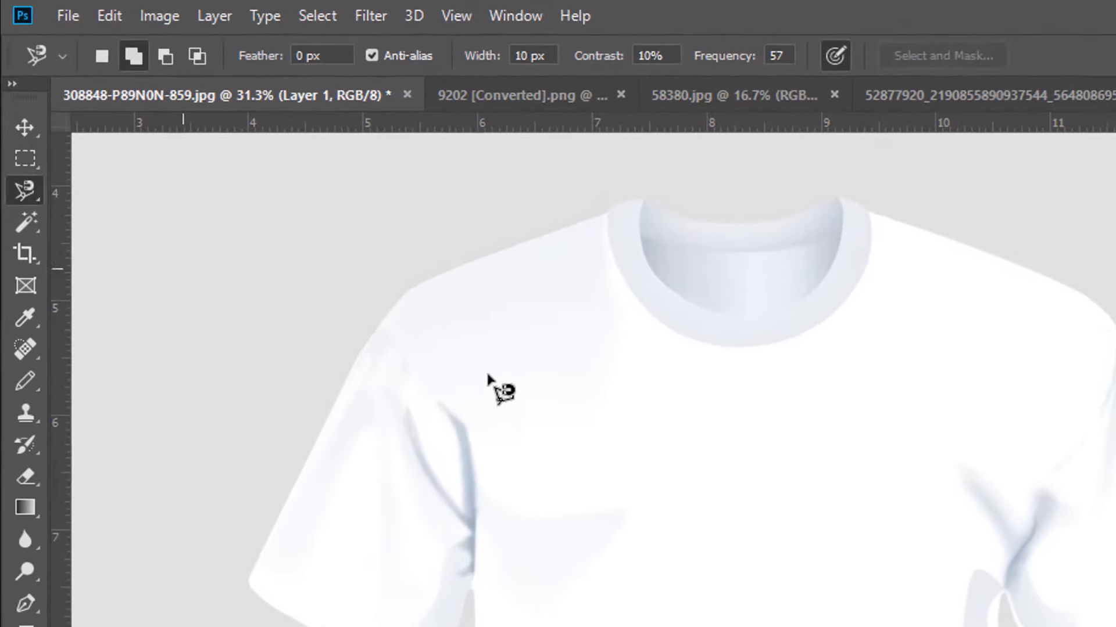
{"action": "right_click", "coordinate": [24, 195]}
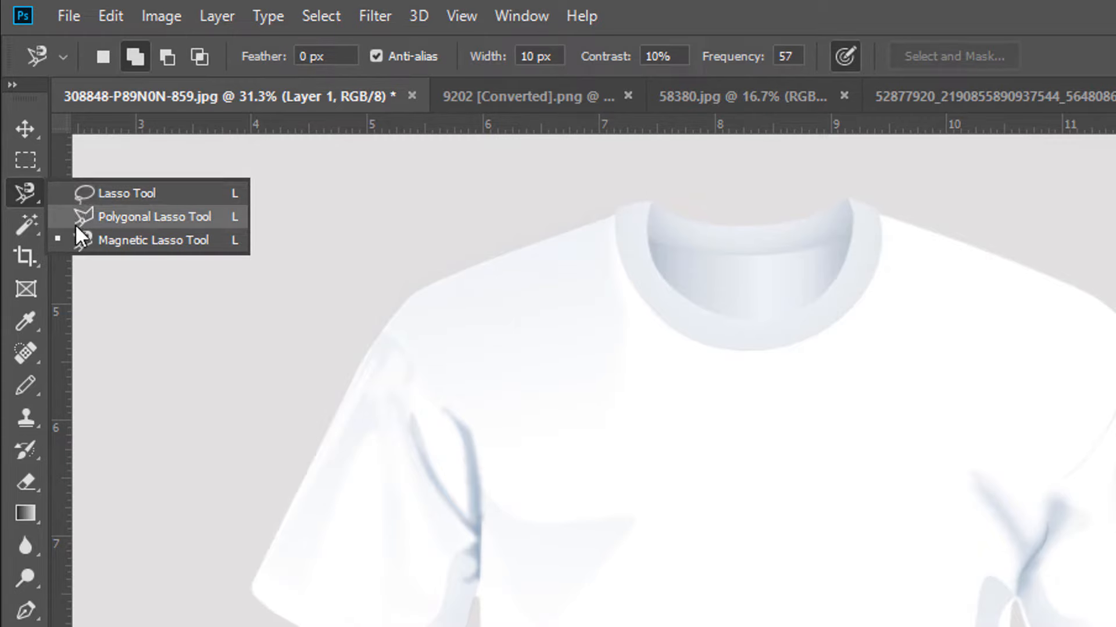
{"action": "left_click", "coordinate": [75, 220]}
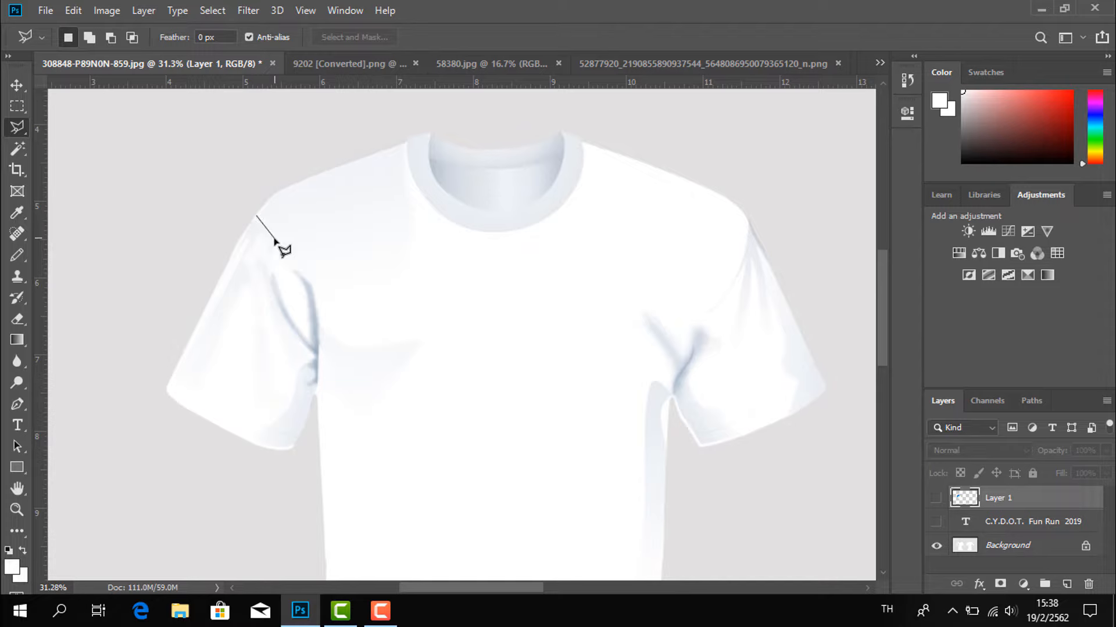
{"action": "left_click", "coordinate": [310, 288]}
{"action": "left_click", "coordinate": [319, 326]}
{"action": "left_click", "coordinate": [318, 401]}
{"action": "left_click", "coordinate": [288, 472]}
{"action": "left_click", "coordinate": [153, 461]}
{"action": "left_click", "coordinate": [126, 388]}
{"action": "left_click", "coordinate": [147, 317]}
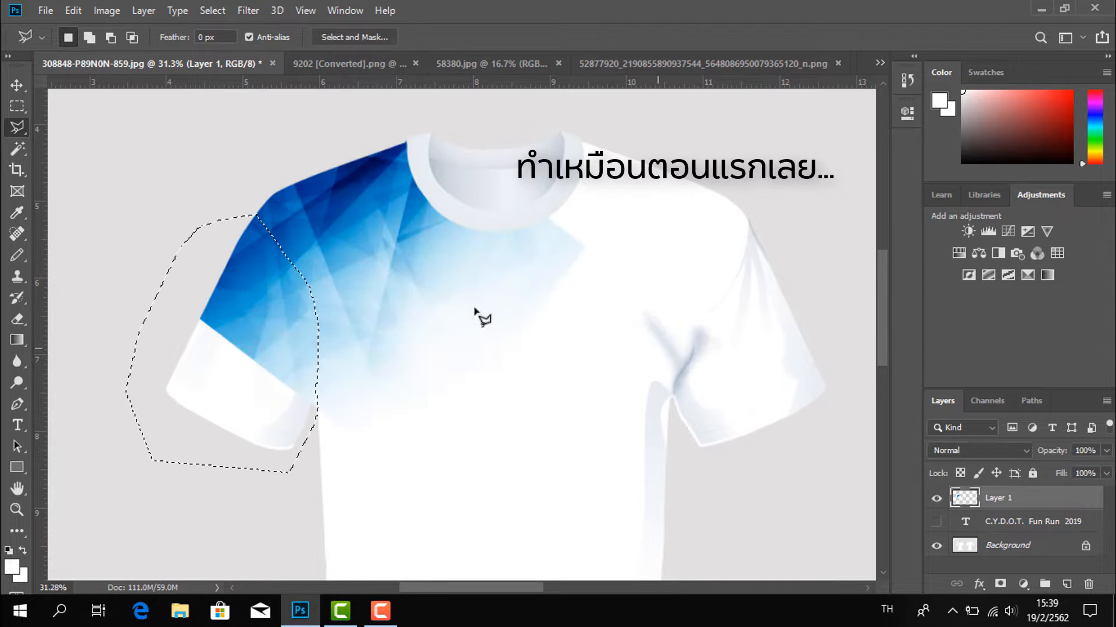
Delete the blue pattern from the selected left sleeve on Layer 1 and deselect
{"action": "key", "text": "Delete"}
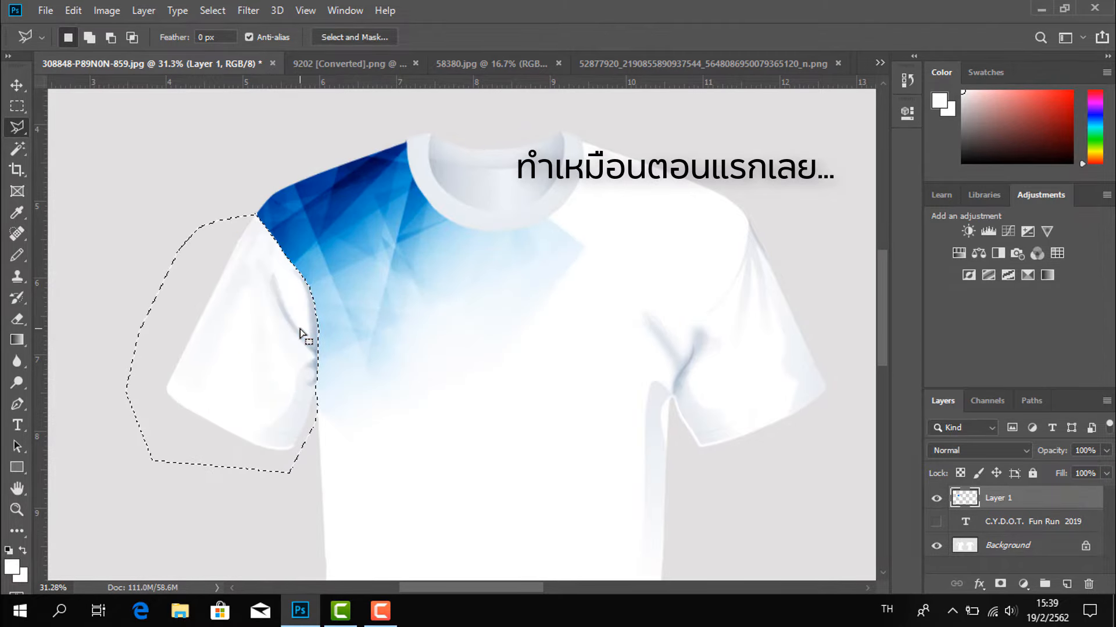
{"action": "key", "text": "ctrl+d"}
{"action": "scroll", "coordinate": [349, 316], "scroll_direction": "down", "scroll_amount": 3}
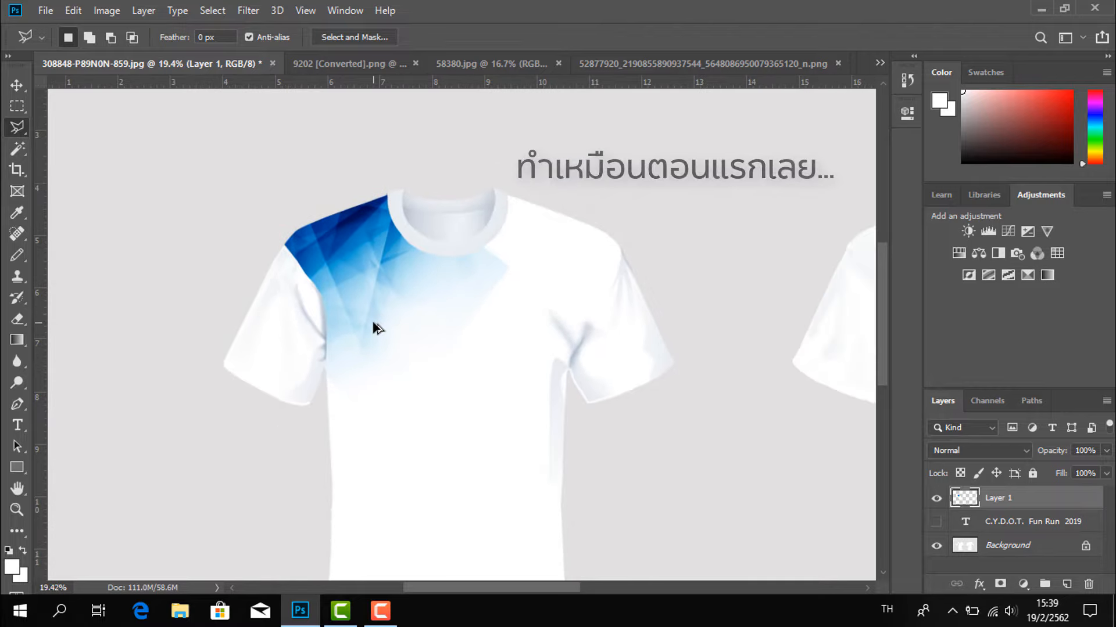
{"action": "scroll", "coordinate": [378, 329], "scroll_direction": "down", "scroll_amount": 2}
{"action": "scroll", "coordinate": [417, 320], "scroll_direction": "down", "scroll_amount": 1}
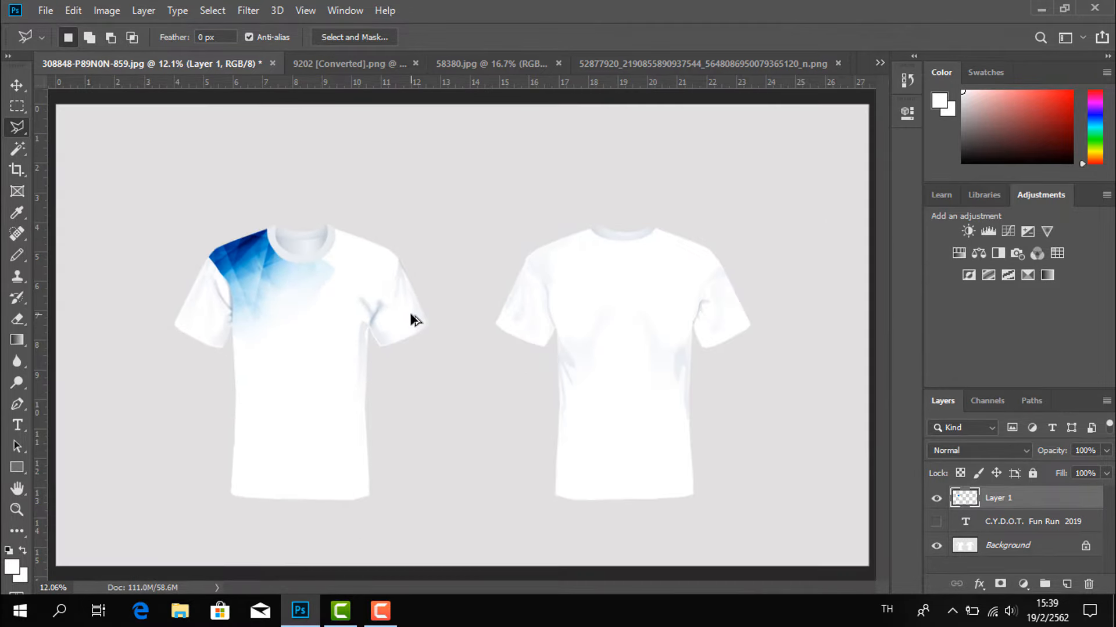
{"action": "scroll", "coordinate": [308, 291], "scroll_direction": "up", "scroll_amount": 1}
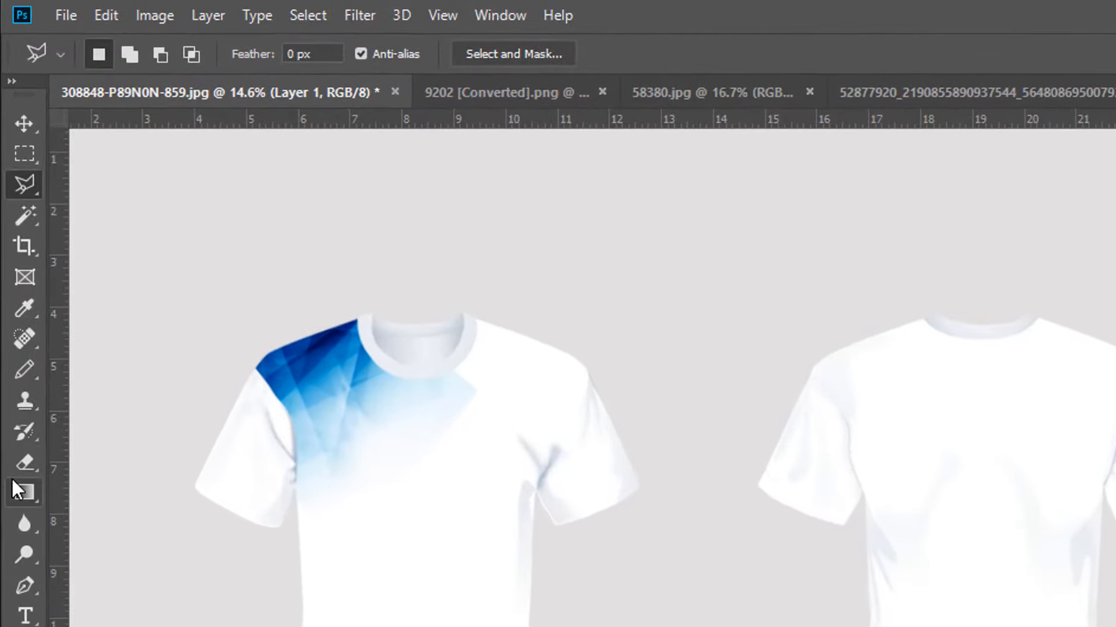
Set the Eraser to a soft round brush with 0% hardness and a size of 1102 px
{"action": "left_click", "coordinate": [19, 453]}
{"action": "left_click", "coordinate": [125, 53]}
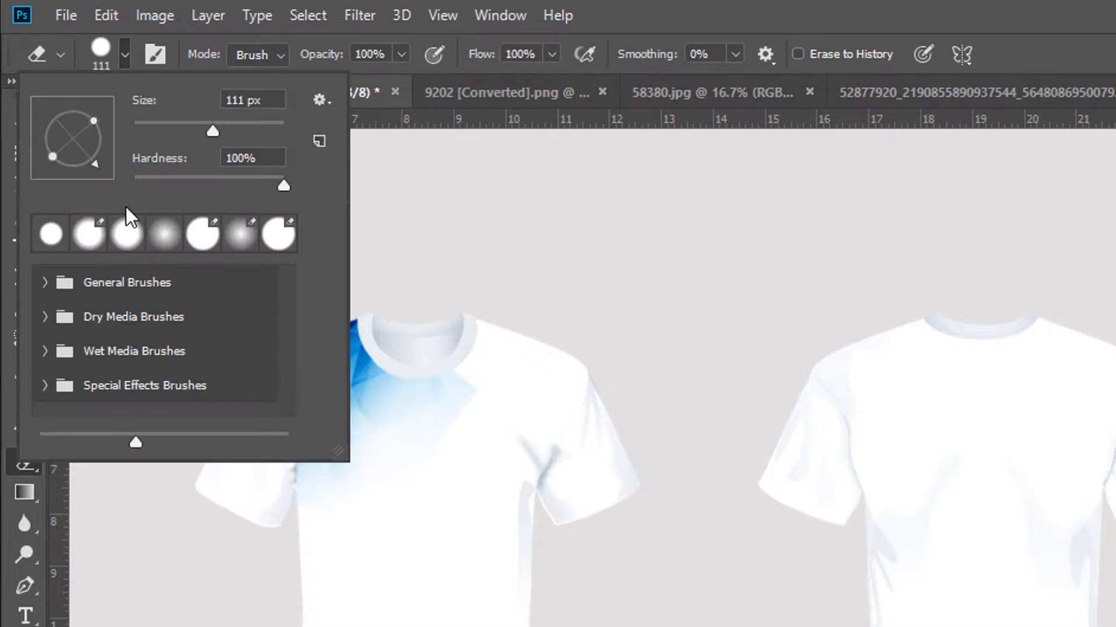
{"action": "left_click", "coordinate": [166, 235]}
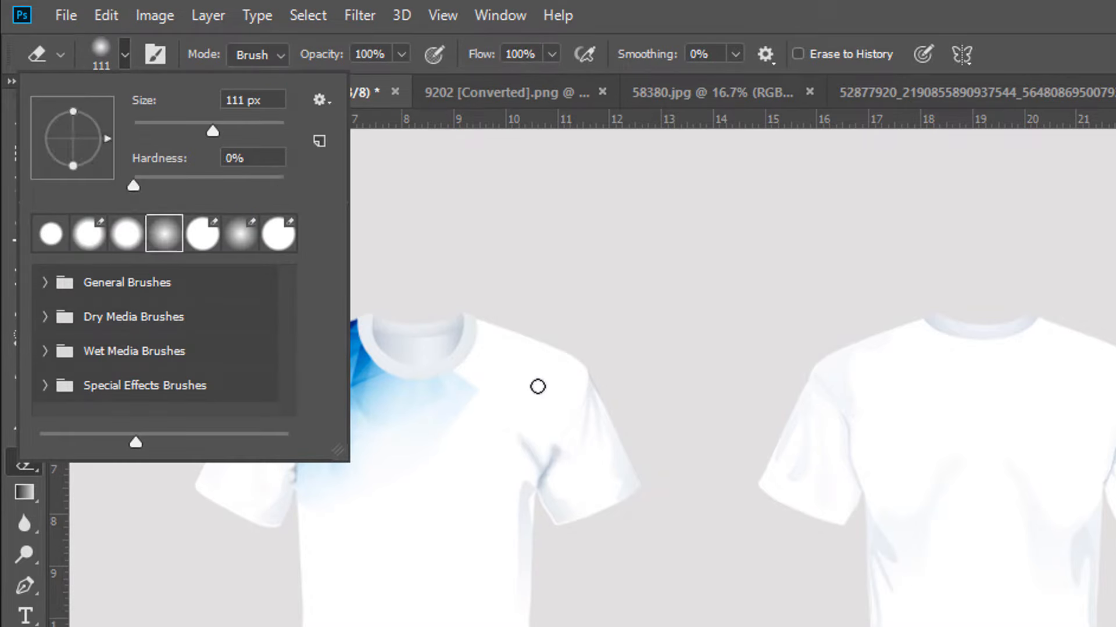
{"action": "left_click_drag", "start_coordinate": [245, 133], "coordinate": [251, 132]}
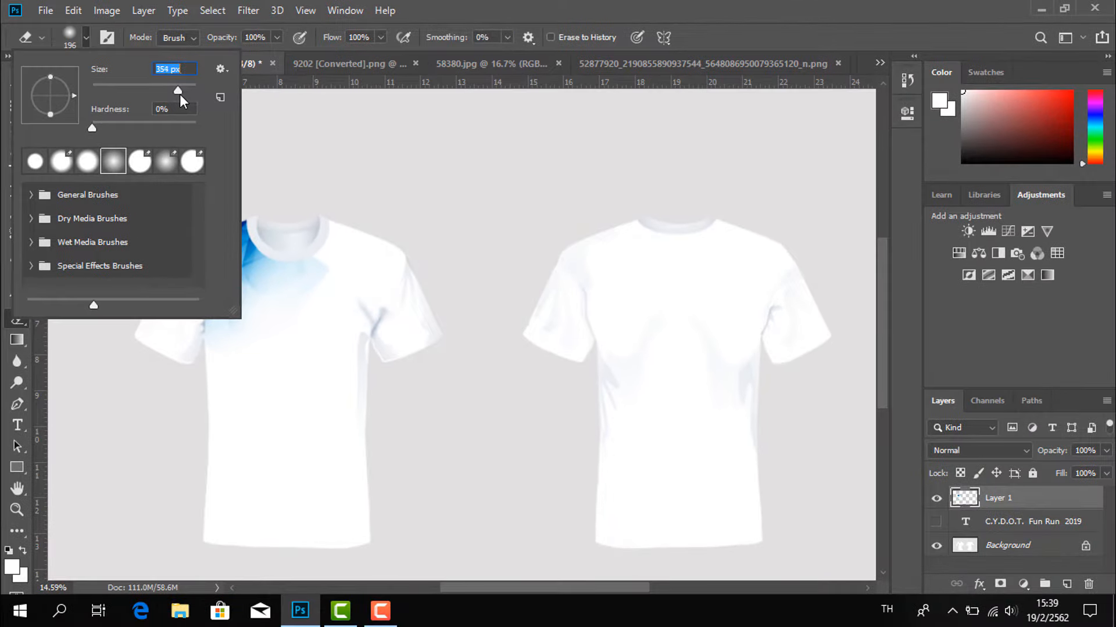
{"action": "type", "text": "1102"}
{"action": "key", "text": "Return"}
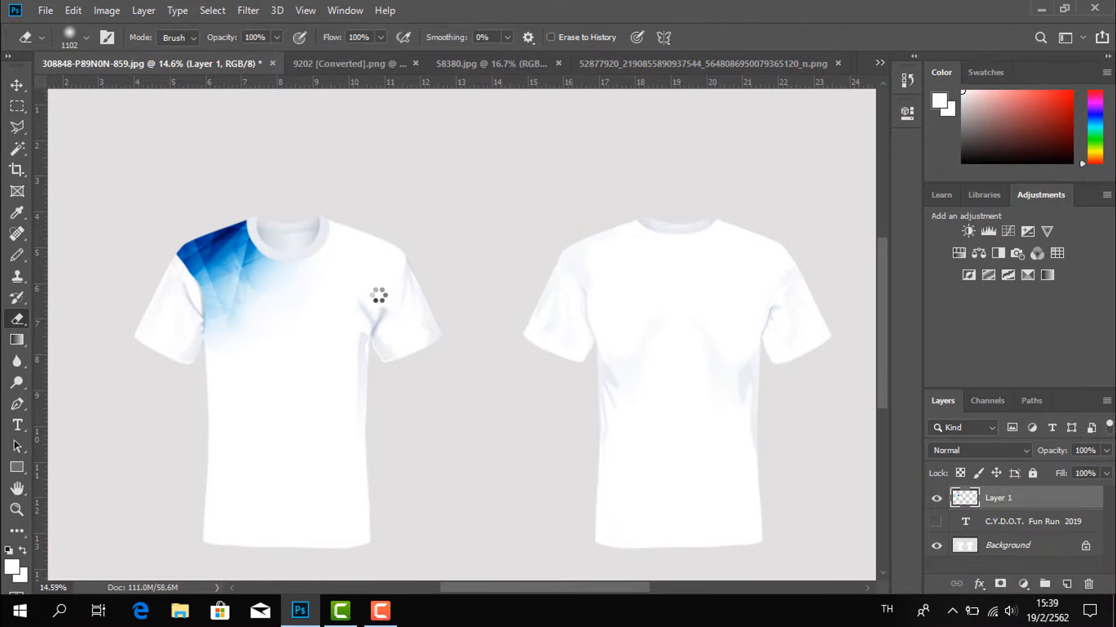
Reduce the Eraser size to 511 px and soften the pattern's hard edge below the front shirt's collar
{"action": "left_click", "coordinate": [86, 38]}
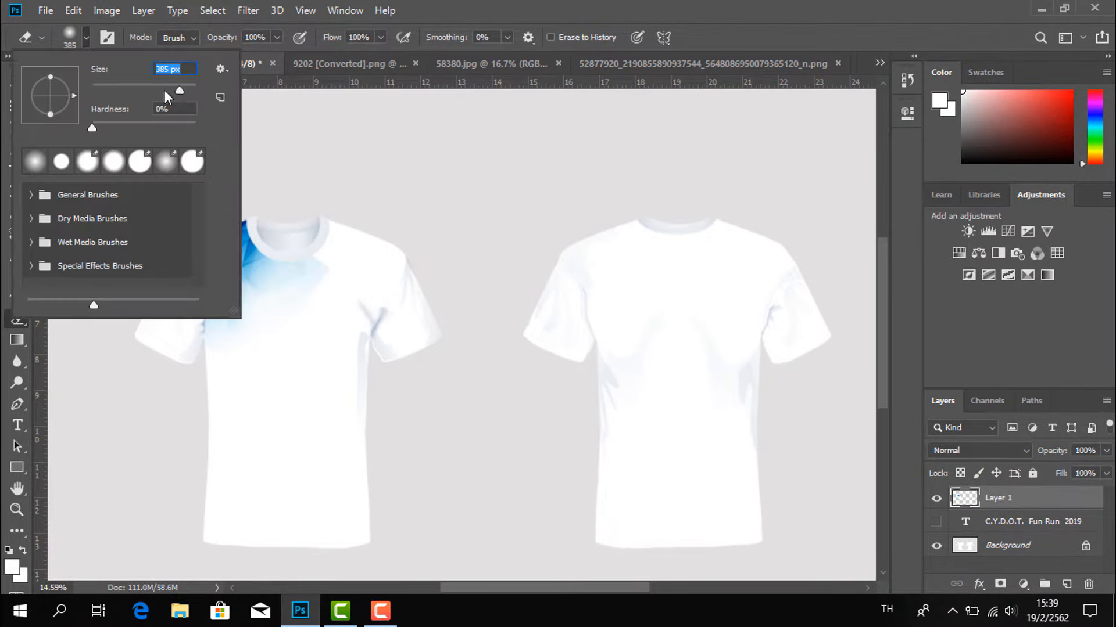
{"action": "left_click", "coordinate": [353, 261]}
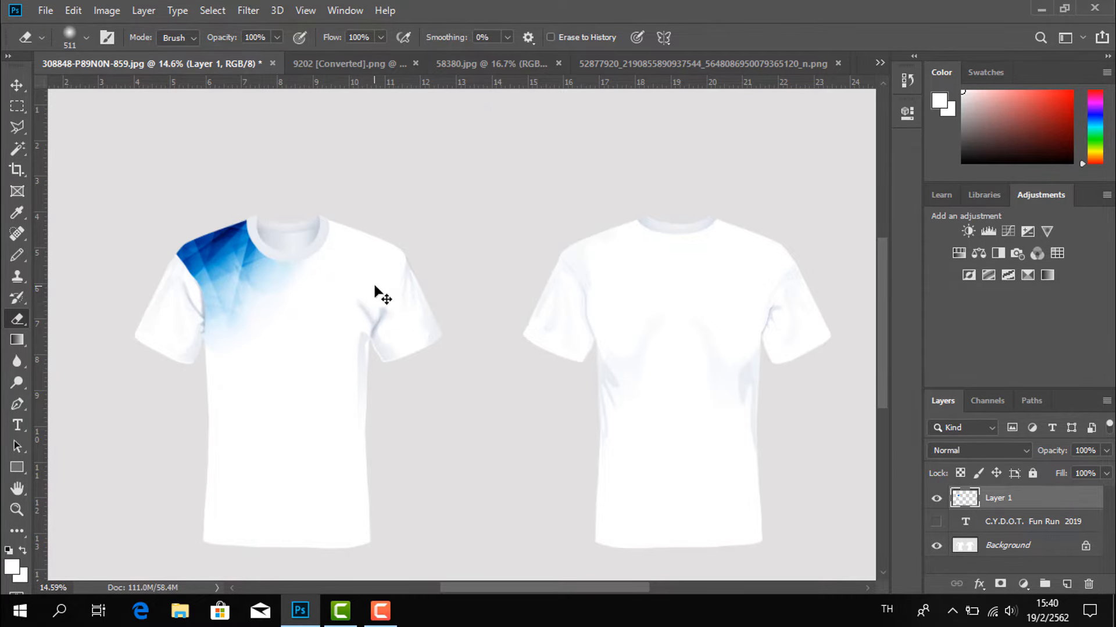
{"action": "scroll", "coordinate": [375, 291], "scroll_direction": "down", "scroll_amount": 2}
{"action": "scroll", "coordinate": [376, 305], "scroll_direction": "down", "scroll_amount": 2}
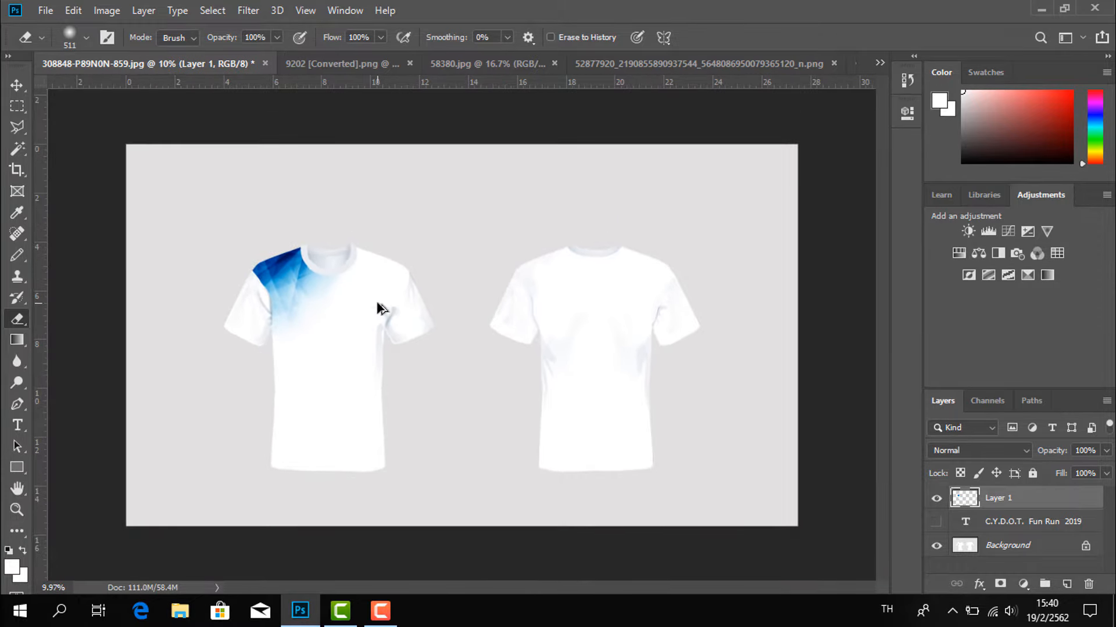
In 58380.jpg, select the dark temple and tree silhouette with Color Range by sampling its dark colour
{"action": "left_click", "coordinate": [362, 61]}
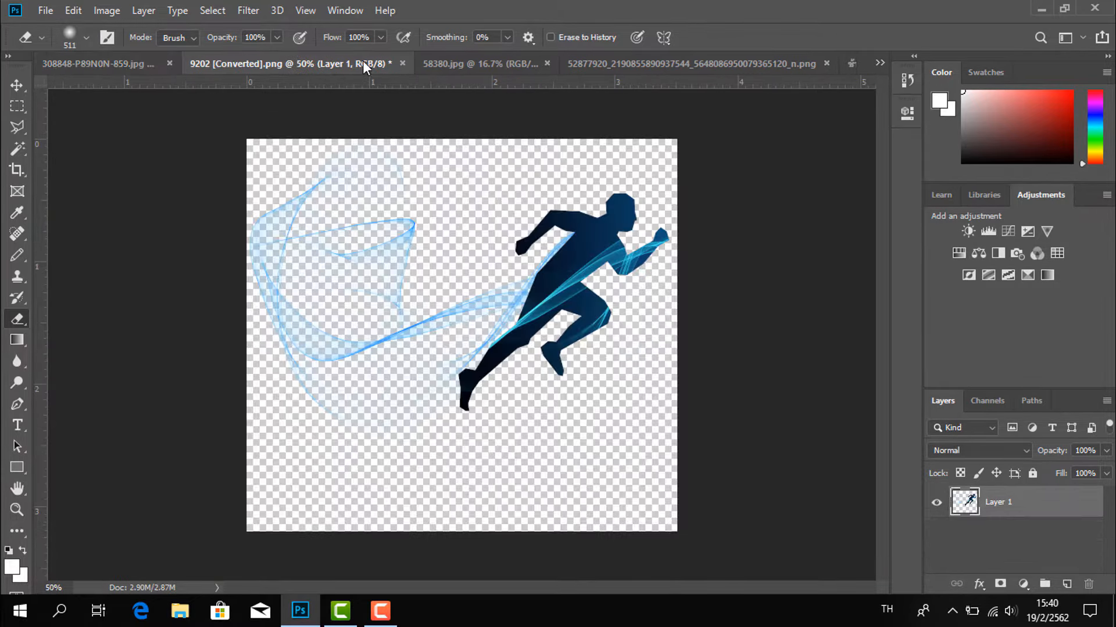
{"action": "left_click", "coordinate": [462, 61]}
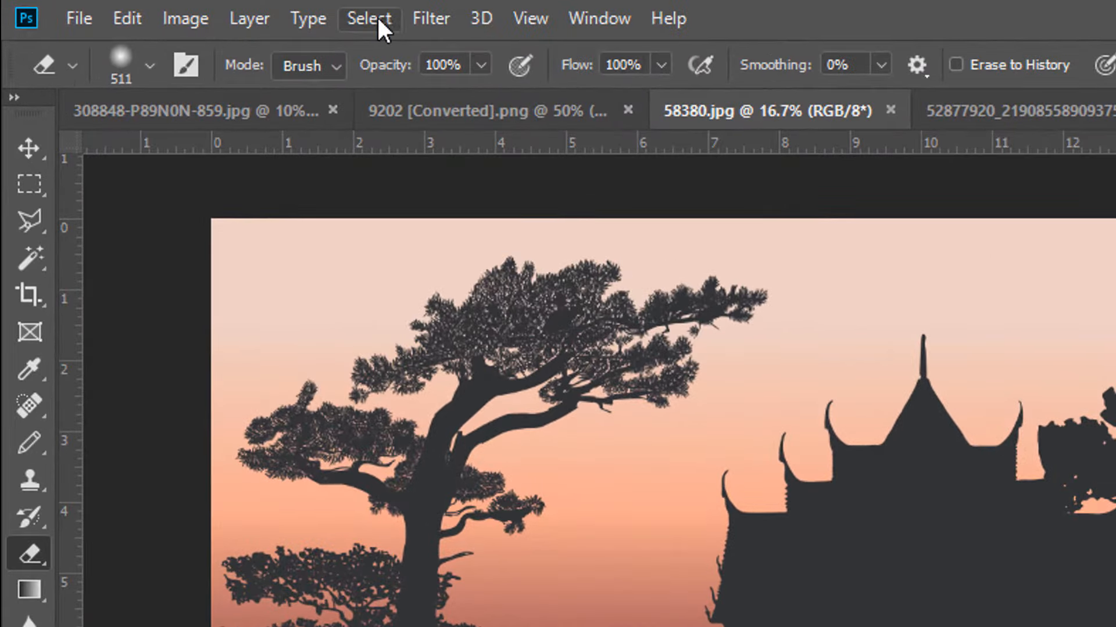
{"action": "left_click", "coordinate": [372, 18]}
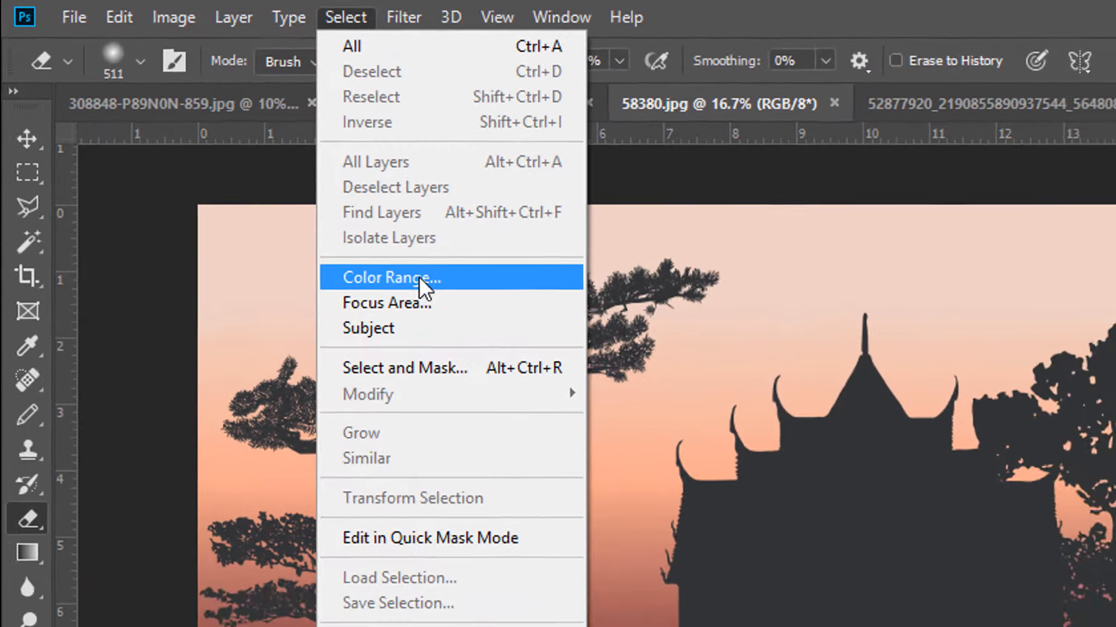
{"action": "left_click", "coordinate": [447, 295]}
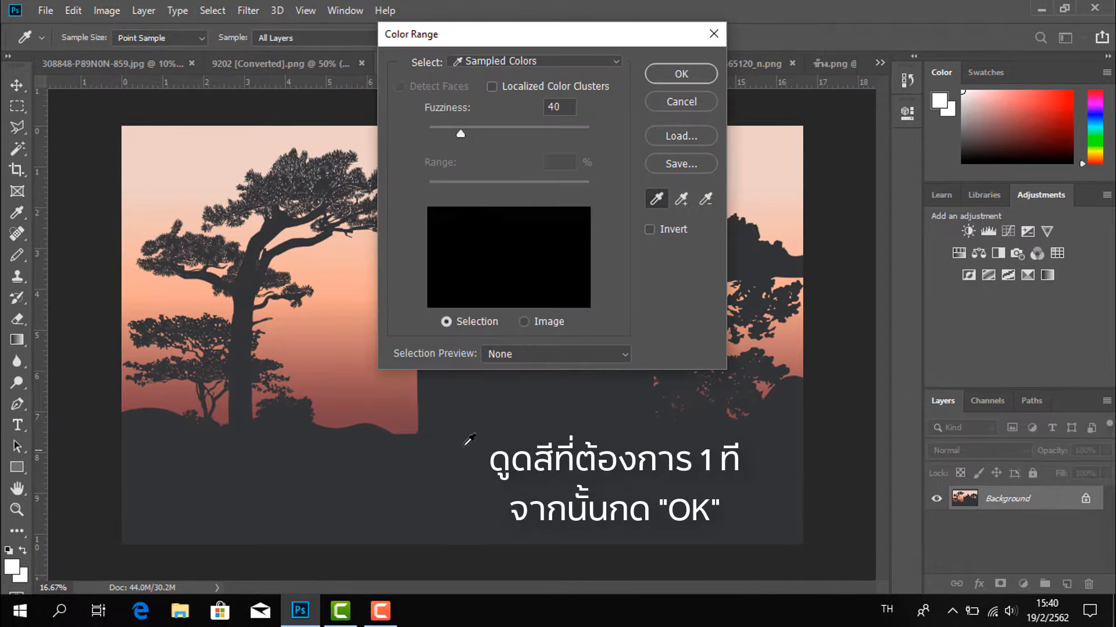
{"action": "left_click", "coordinate": [452, 447]}
{"action": "left_click", "coordinate": [681, 73]}
{"action": "key", "text": "e"}
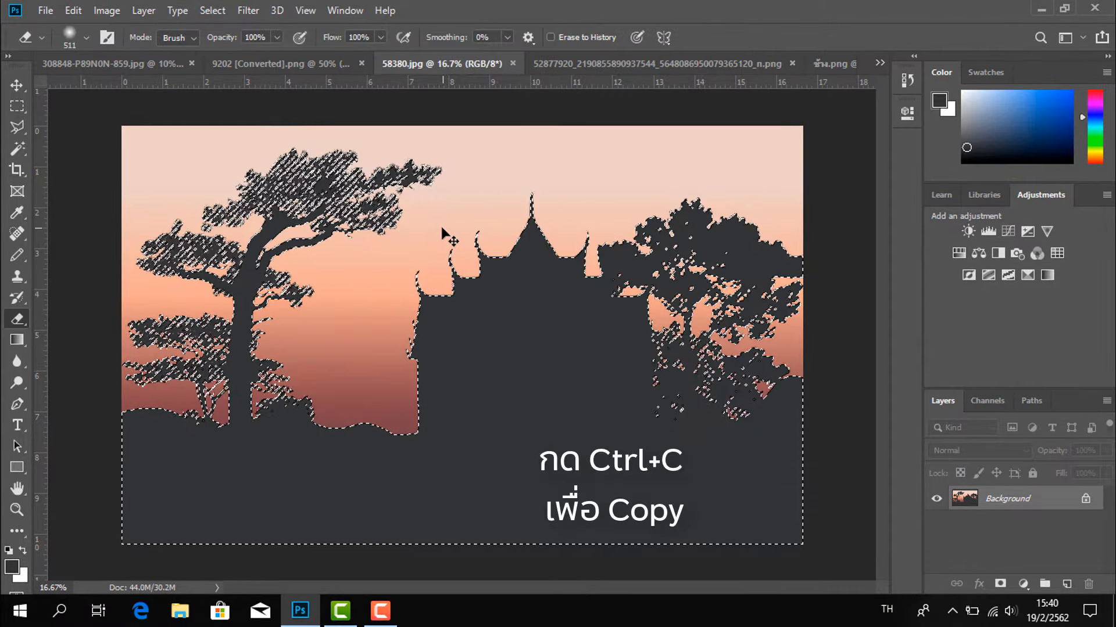
Copy the selected silhouette and paste it into the T-shirt document 308848-P89N0N-859.jpg
{"action": "key", "text": "ctrl+c"}
{"action": "left_click", "coordinate": [125, 62]}
{"action": "key", "text": "ctrl+v"}
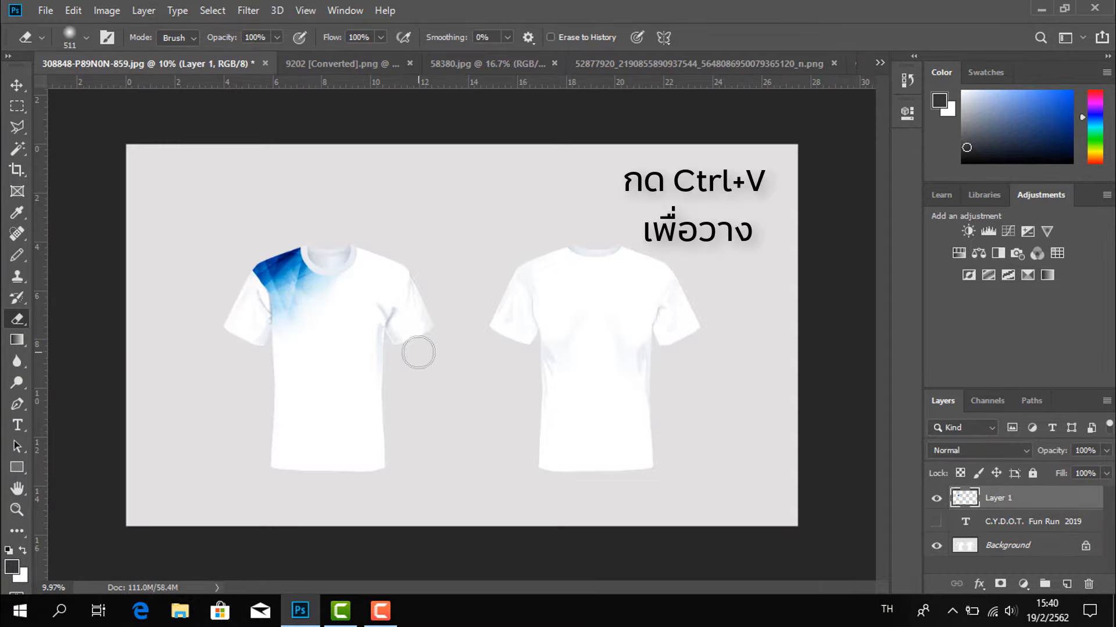
Paste the temple and tree silhouette, scale it down and fit it across the lower part of the front shirt
{"action": "key", "text": "ctrl+v"}
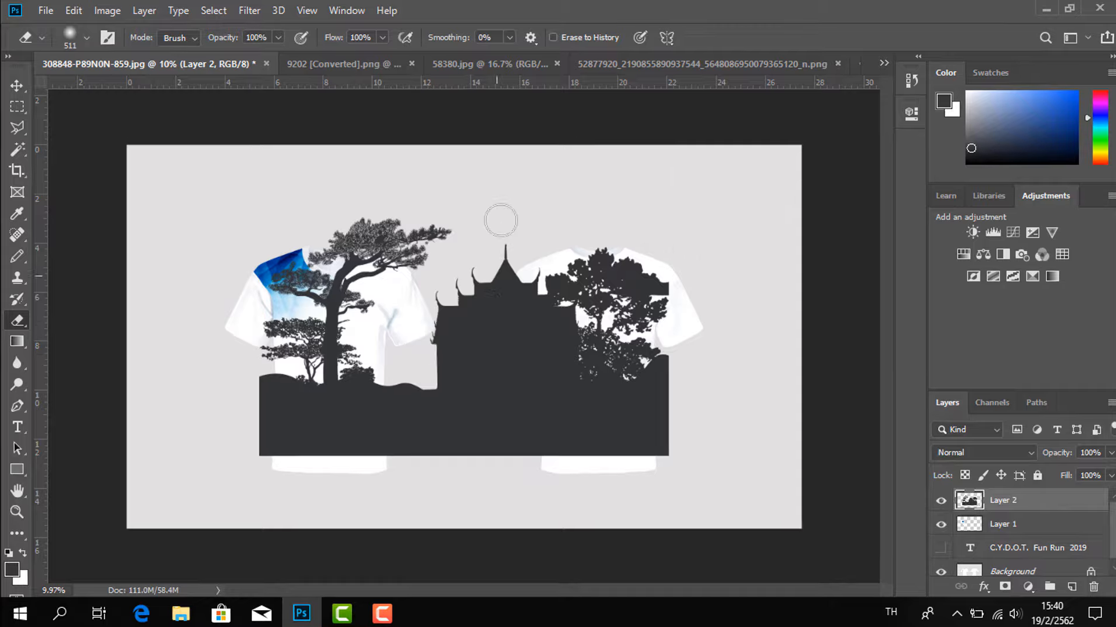
{"action": "left_click", "coordinate": [17, 85]}
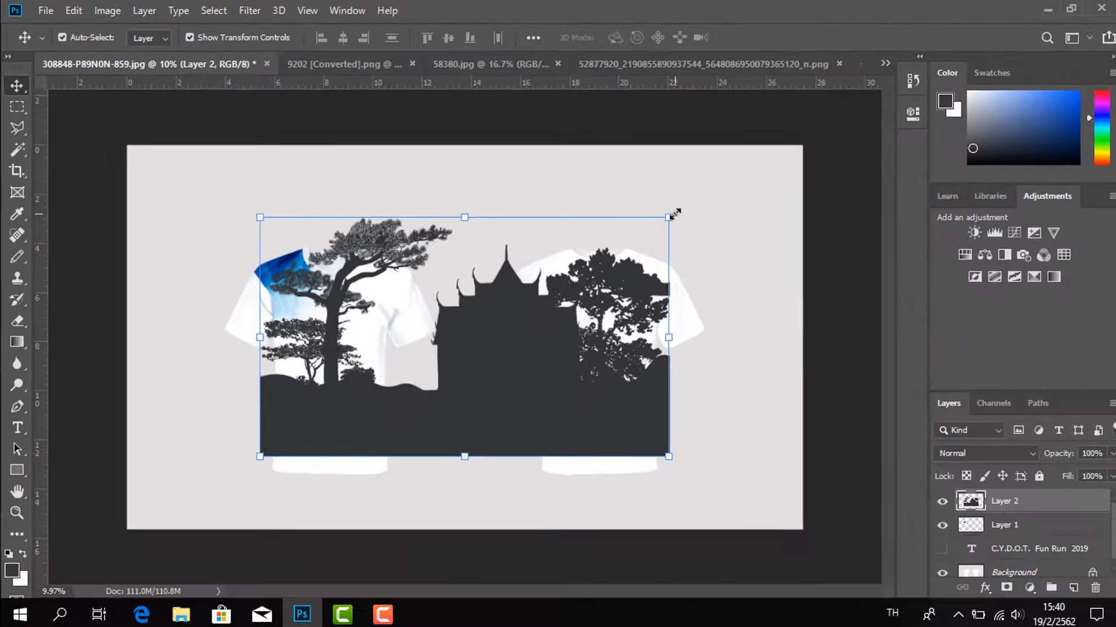
{"action": "left_click_drag", "start_coordinate": [1014, 330], "coordinate": [668, 486]}
{"action": "left_click_drag", "start_coordinate": [444, 324], "coordinate": [381, 368]}
{"action": "left_click_drag", "start_coordinate": [316, 421], "coordinate": [320, 438]}
{"action": "scroll", "coordinate": [385, 401], "scroll_direction": "up", "scroll_amount": 6}
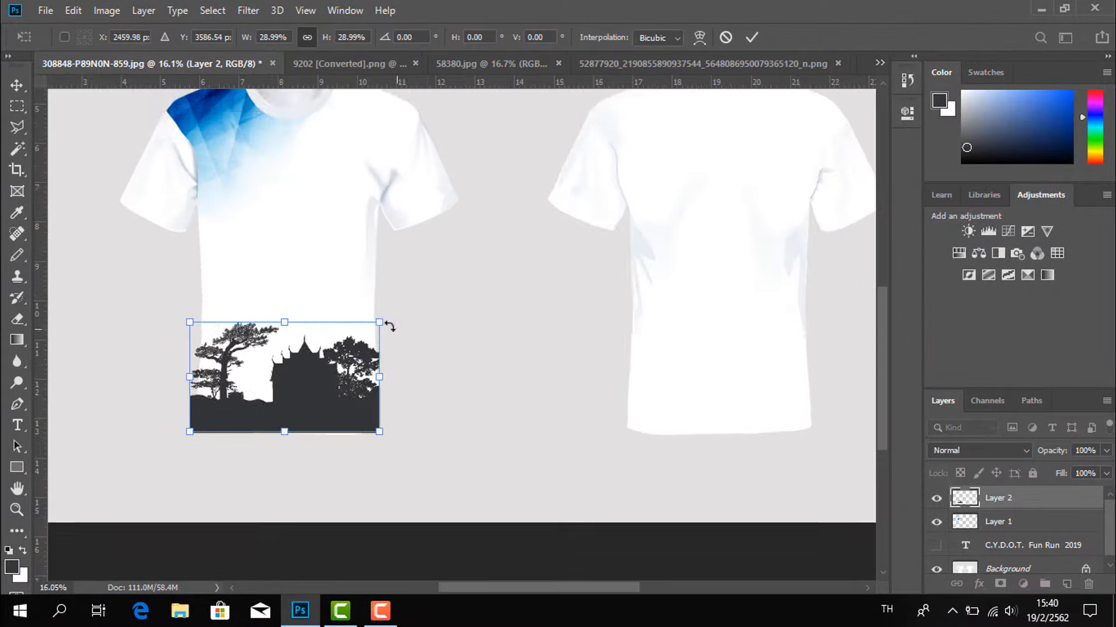
{"action": "left_click_drag", "start_coordinate": [382, 321], "coordinate": [406, 304]}
{"action": "left_click_drag", "start_coordinate": [305, 381], "coordinate": [315, 379]}
{"action": "key", "text": "Return"}
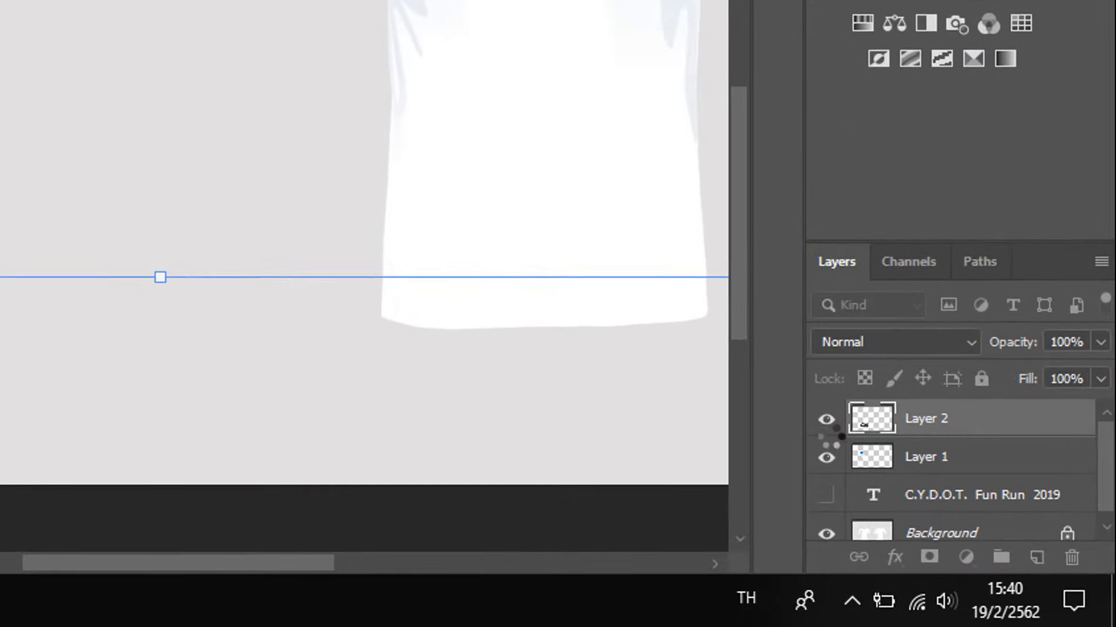
Hide the silhouette layer and outline the area outside the front shirt's lower sides and hem with the Magnetic Lasso
{"action": "left_click", "coordinate": [937, 499]}
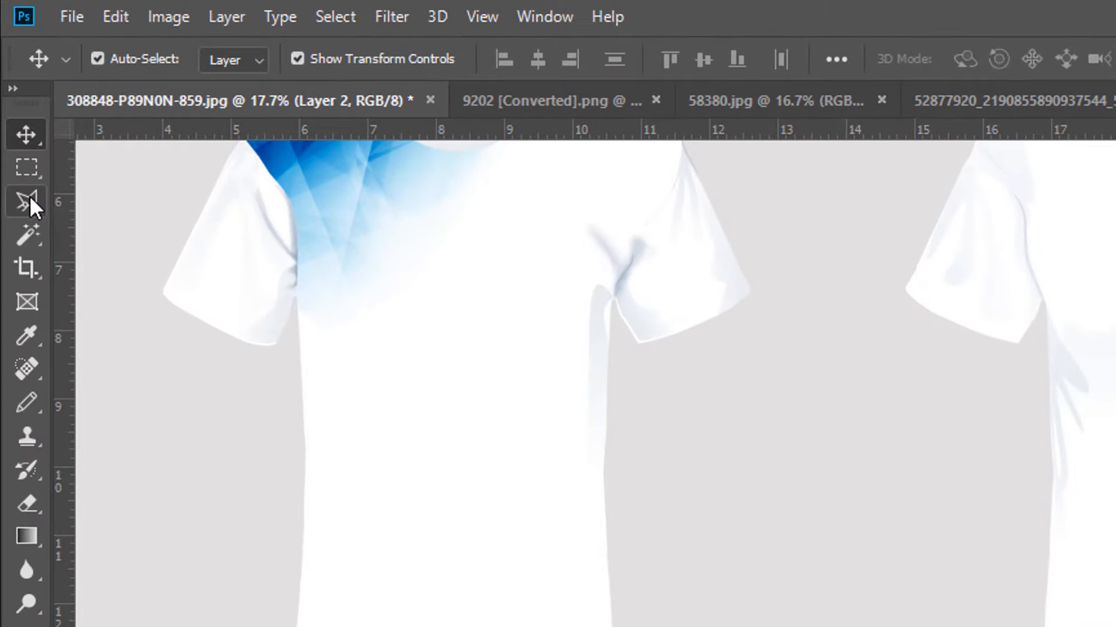
{"action": "left_click", "coordinate": [30, 198]}
{"action": "left_click", "coordinate": [83, 252]}
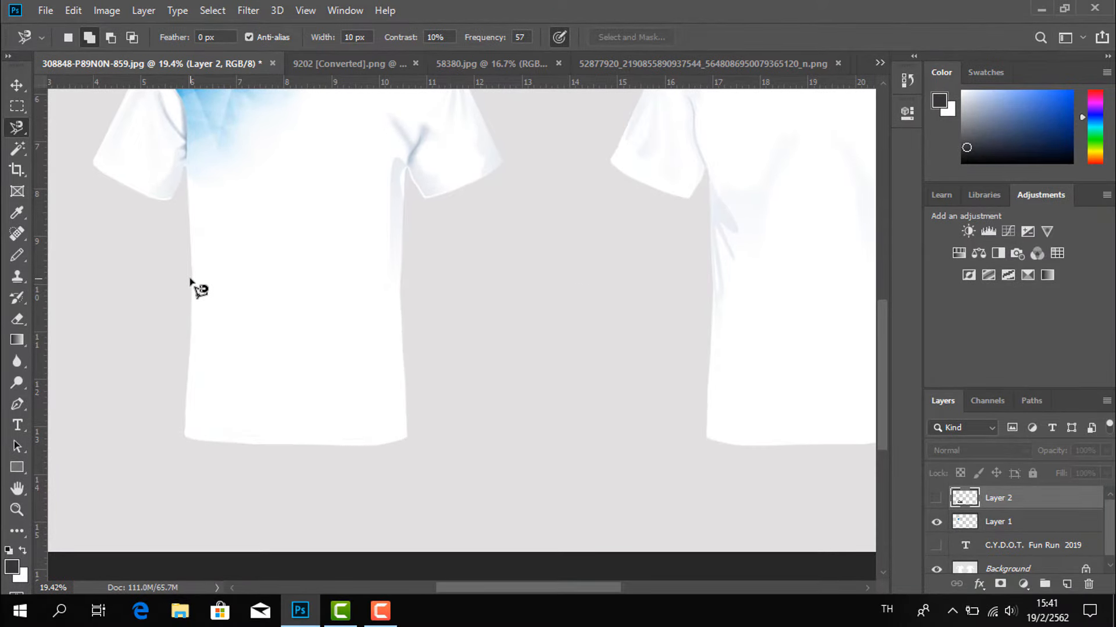
{"action": "left_click", "coordinate": [192, 280]}
Show the silhouette layer again, delete its parts inside the selected area outside the shirt, and deselect
{"action": "left_click", "coordinate": [936, 500]}
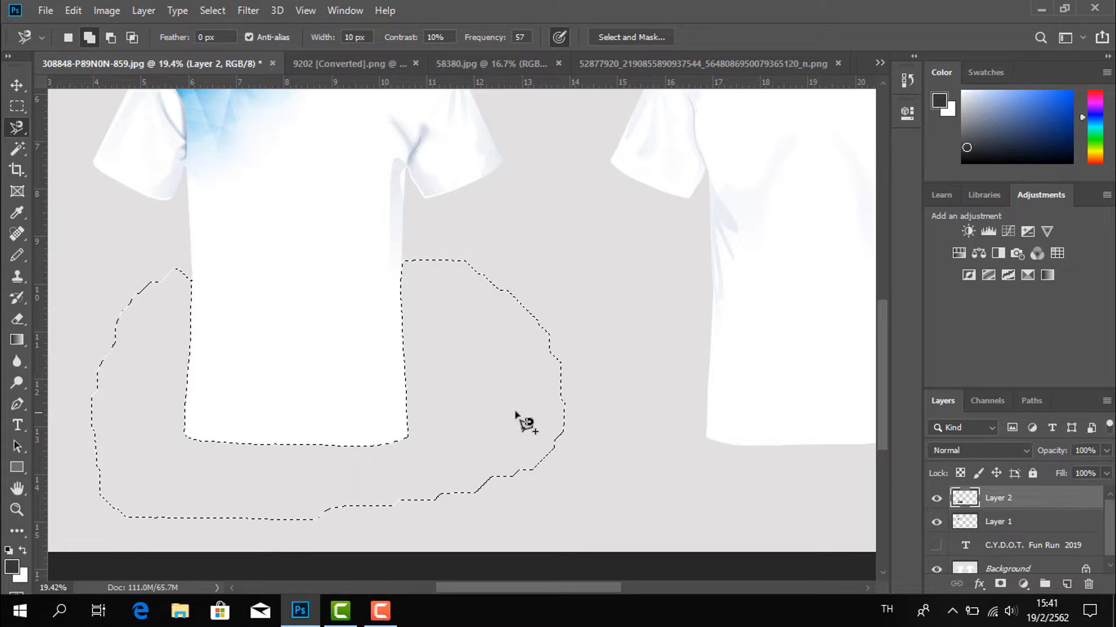
{"action": "key", "text": "BackSpace"}
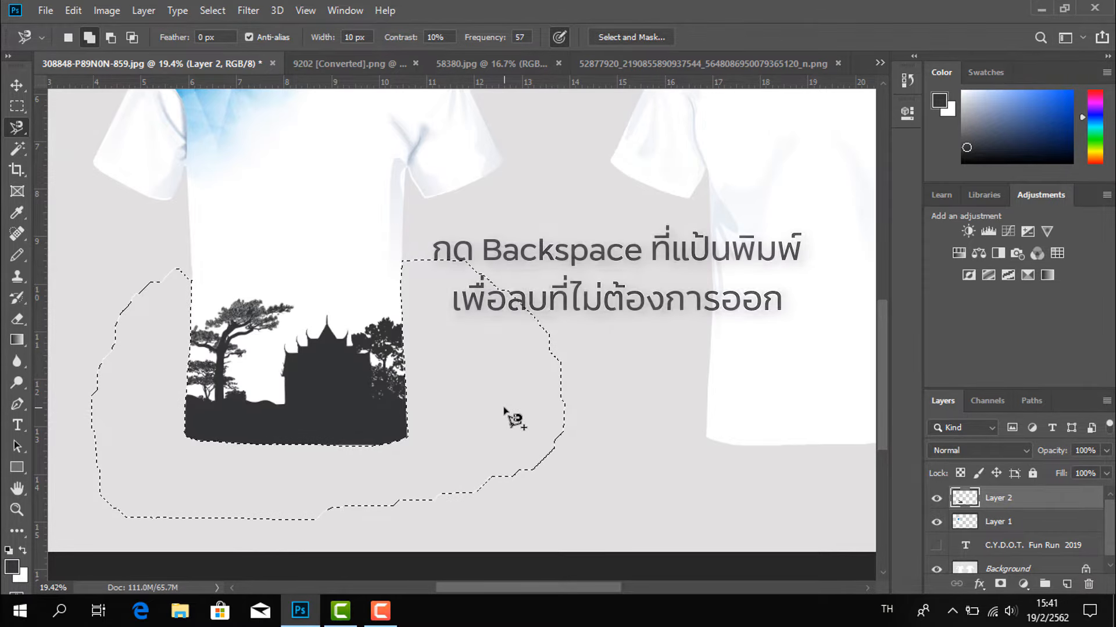
{"action": "key", "text": "ctrl+d"}
{"action": "key", "text": "ctrl+0"}
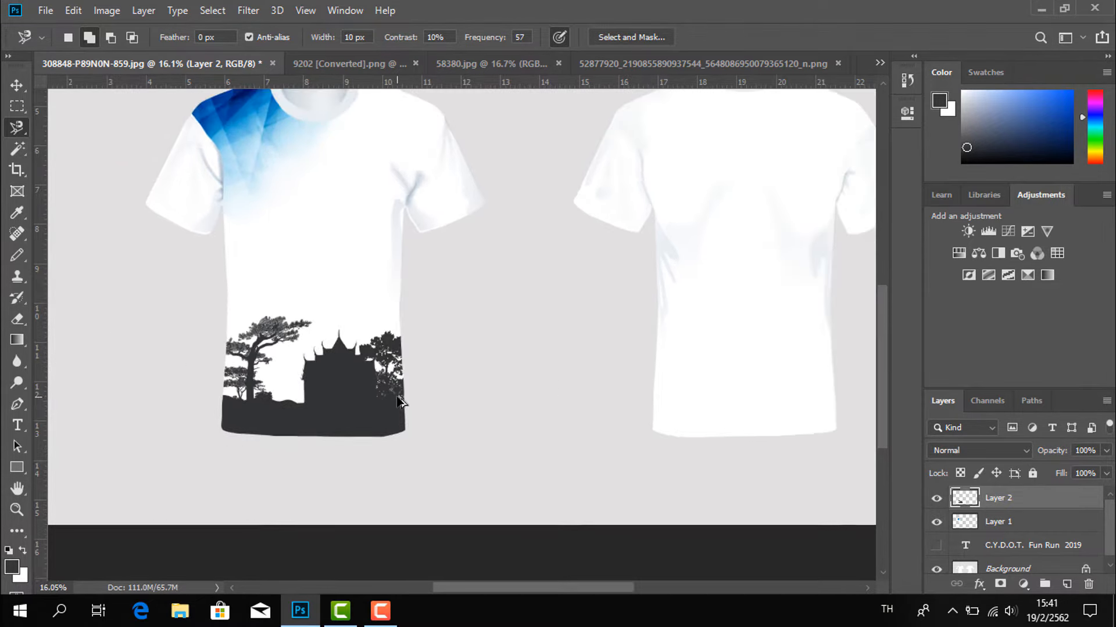
Add a Color Overlay to the silhouette layer and open its colour picker, placed clear of the shoulder pattern
{"action": "scroll", "coordinate": [347, 447], "scroll_direction": "up", "scroll_amount": 3}
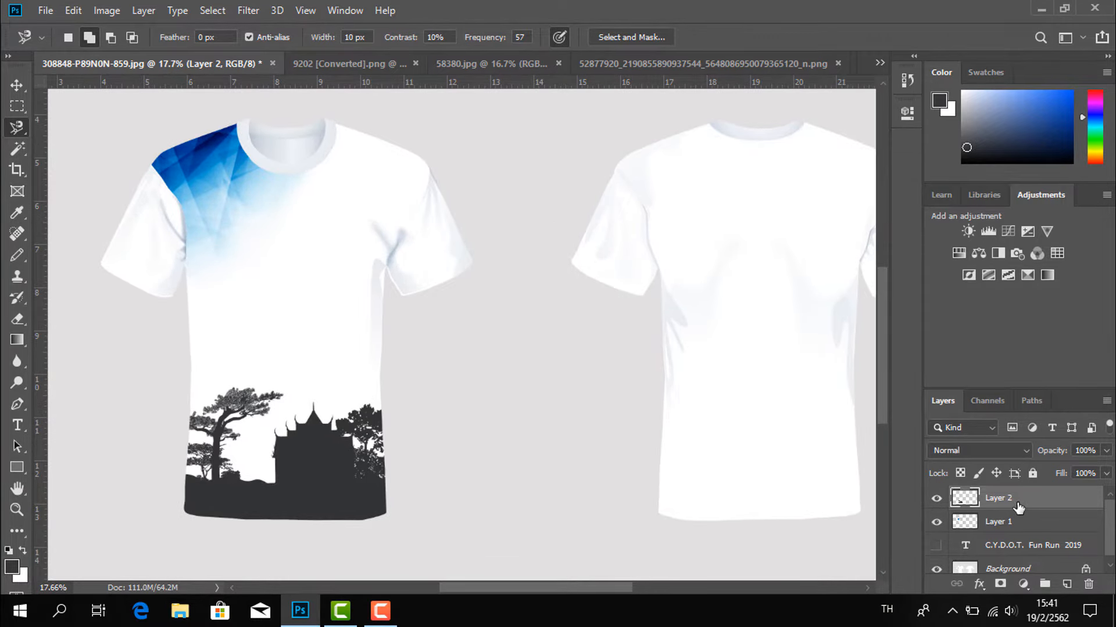
{"action": "right_click", "coordinate": [1018, 508]}
{"action": "key", "text": "Escape"}
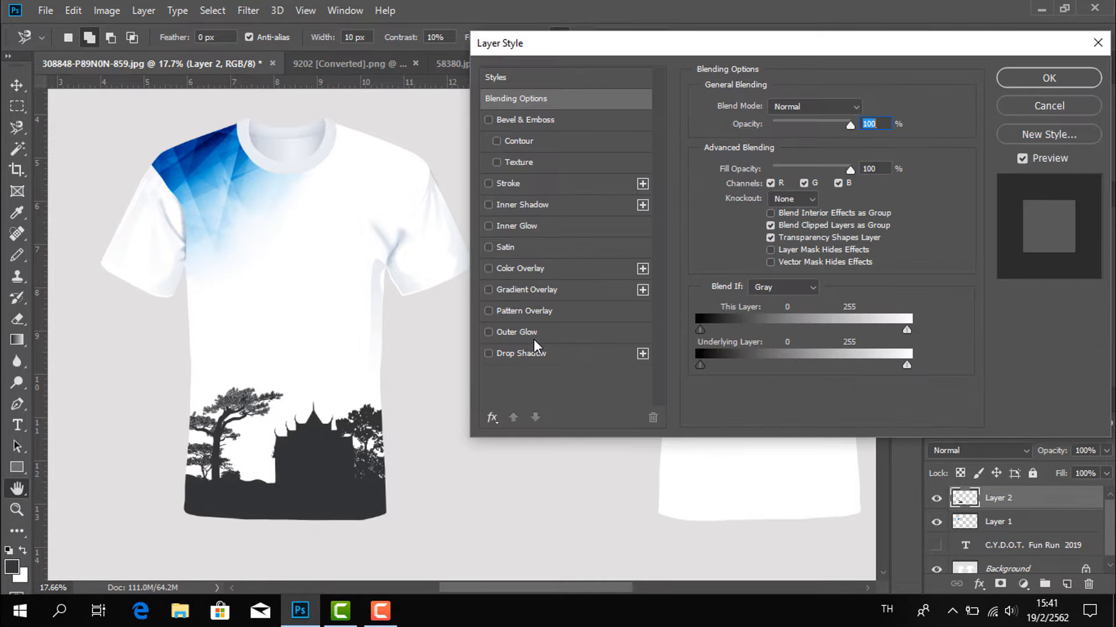
{"action": "left_click", "coordinate": [523, 270]}
{"action": "left_click", "coordinate": [864, 108]}
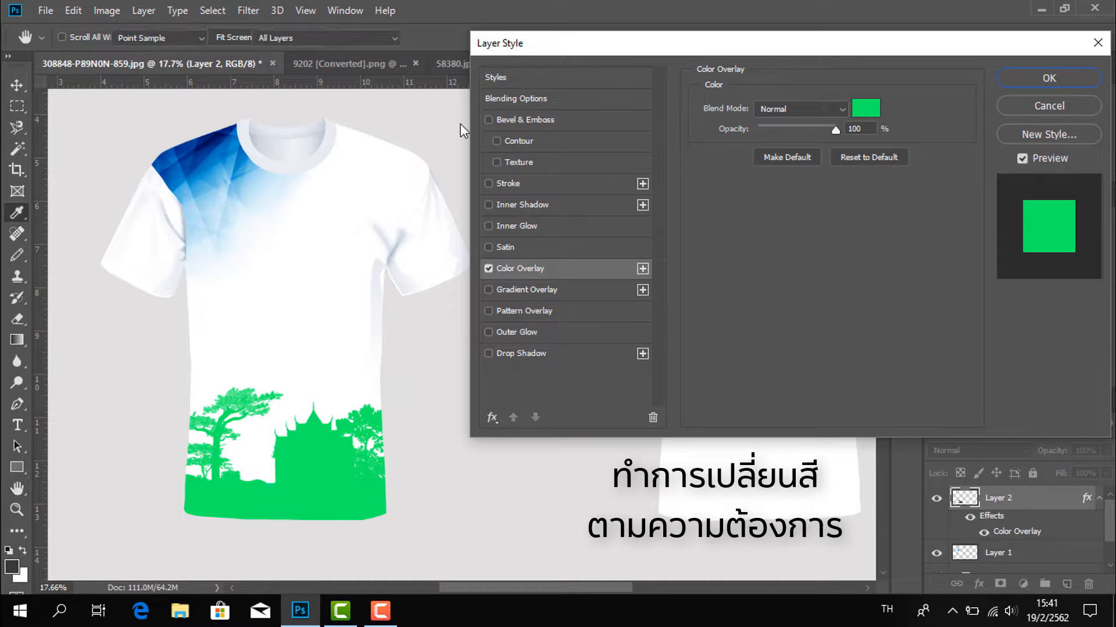
{"action": "left_click_drag", "start_coordinate": [255, 104], "coordinate": [414, 227]}
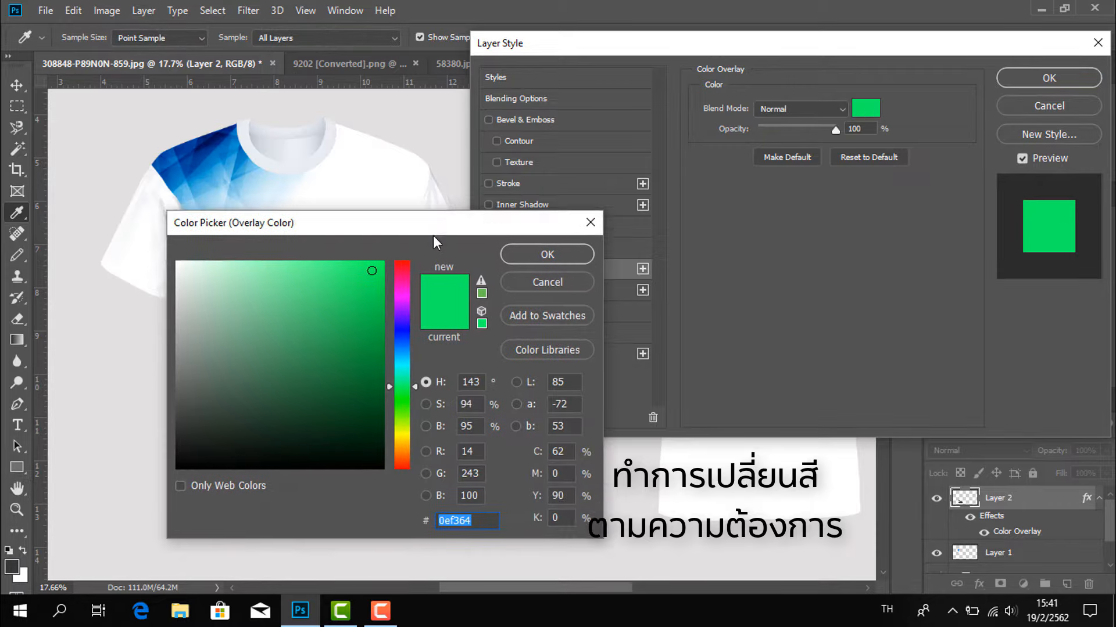
Try several blues sampled from the shoulder pattern as the silhouette's overlay colour
{"action": "left_click", "coordinate": [219, 133]}
{"action": "left_click", "coordinate": [225, 137]}
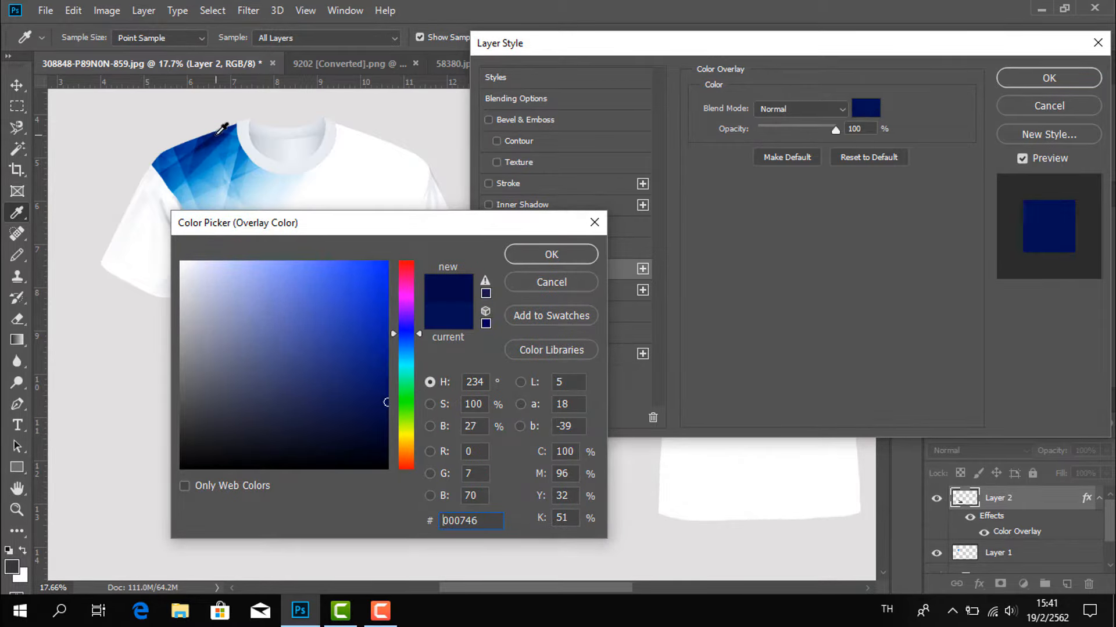
{"action": "left_click", "coordinate": [230, 143]}
{"action": "left_click", "coordinate": [213, 180]}
{"action": "left_click", "coordinate": [557, 254]}
{"action": "left_click", "coordinate": [866, 108]}
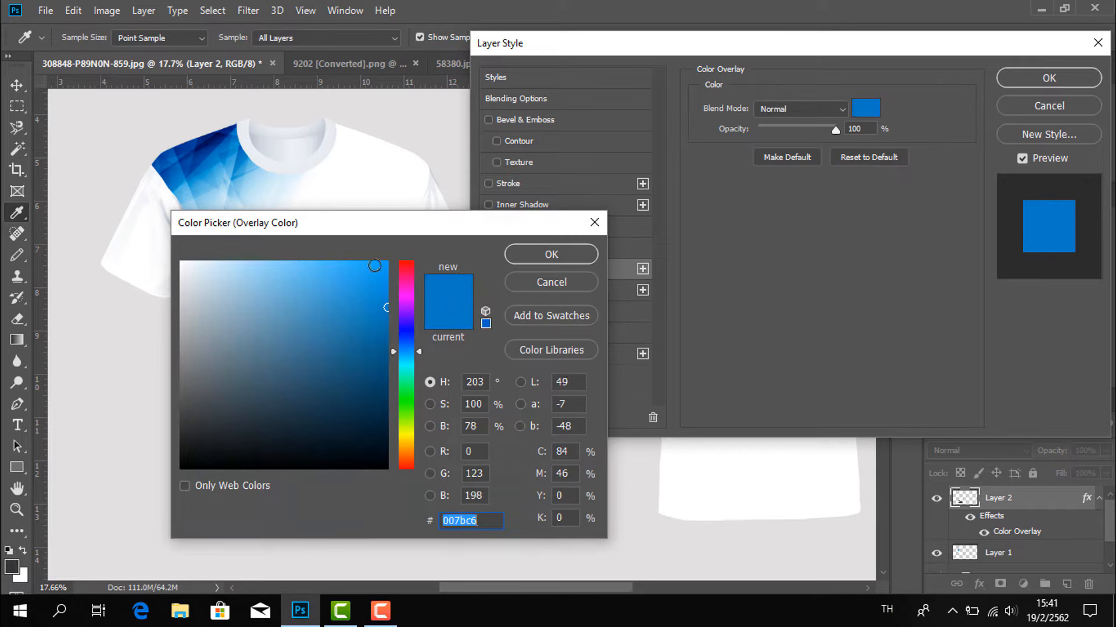
{"action": "left_click", "coordinate": [167, 165]}
{"action": "left_click", "coordinate": [574, 254]}
Set the silhouette's overlay colour to dark blue 001e75 by sampling the shoulder pattern, and apply the layer style
{"action": "left_click", "coordinate": [865, 108]}
{"action": "left_click", "coordinate": [229, 128]}
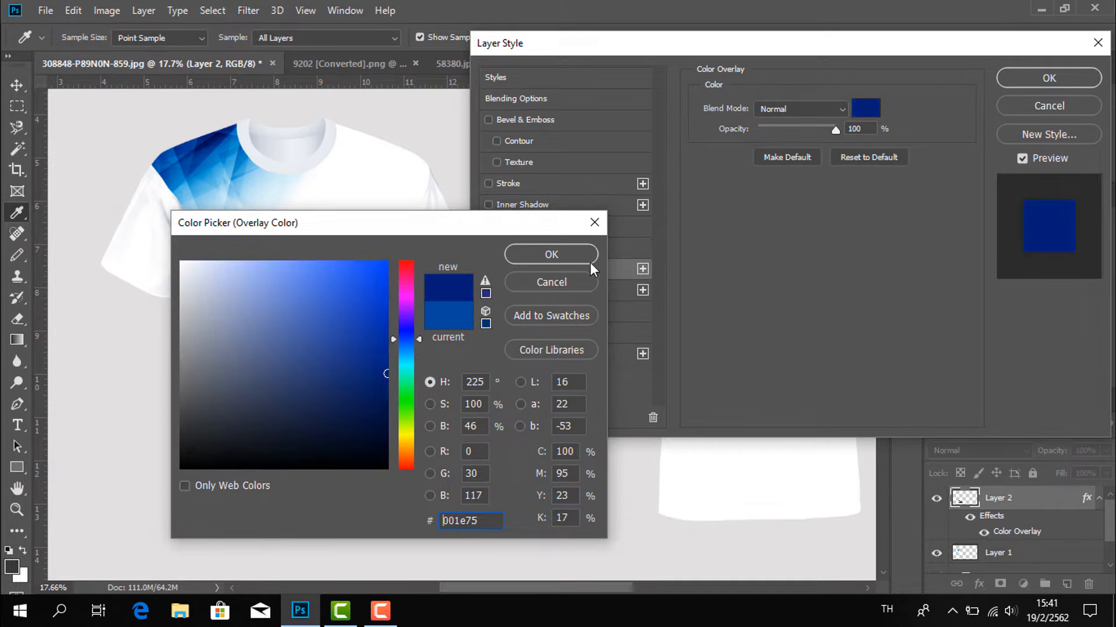
{"action": "left_click", "coordinate": [552, 255]}
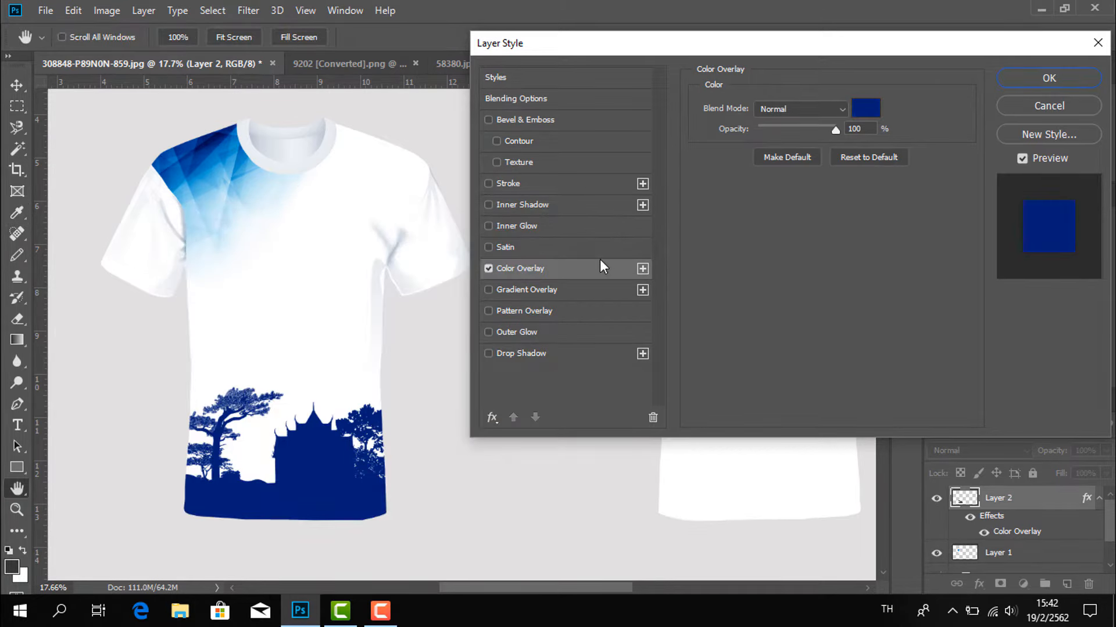
{"action": "left_click", "coordinate": [1048, 79]}
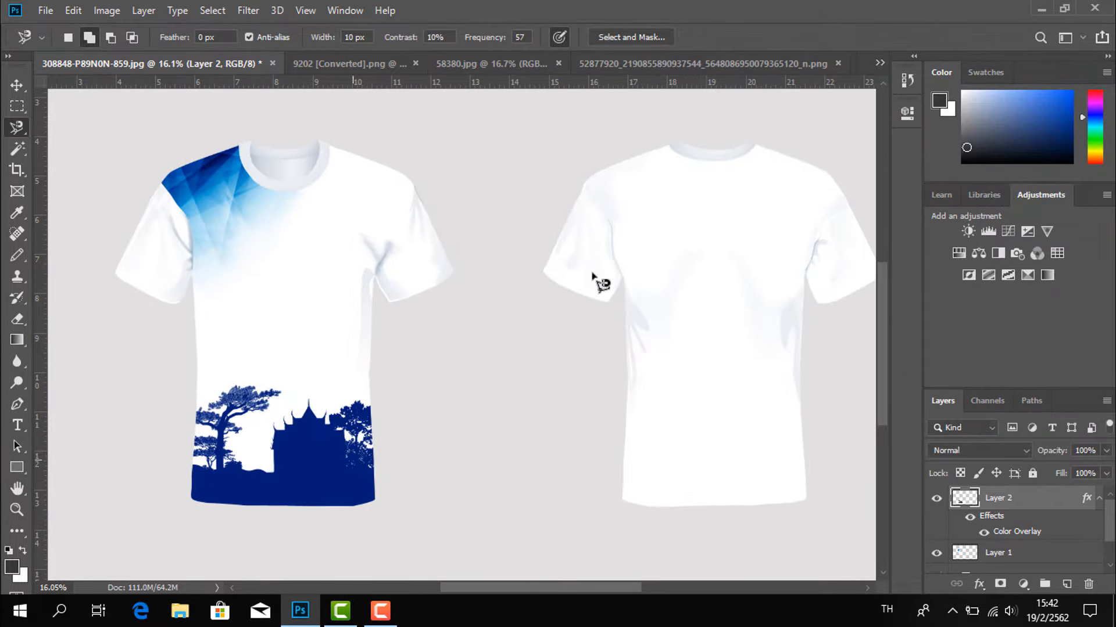
{"action": "left_click", "coordinate": [329, 65]}
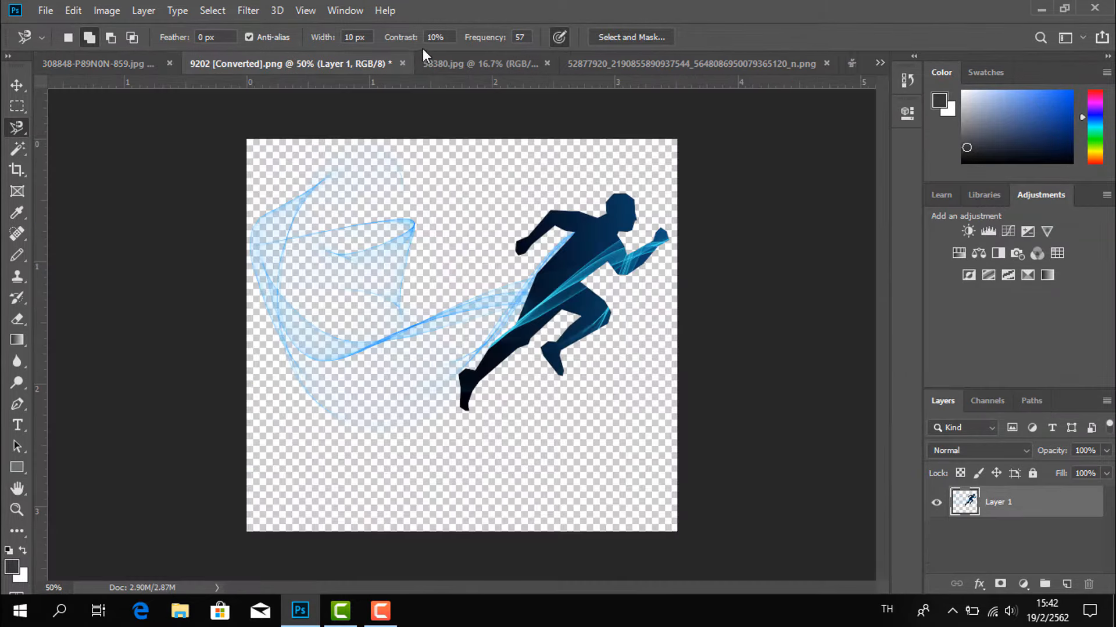
{"action": "left_click", "coordinate": [529, 58]}
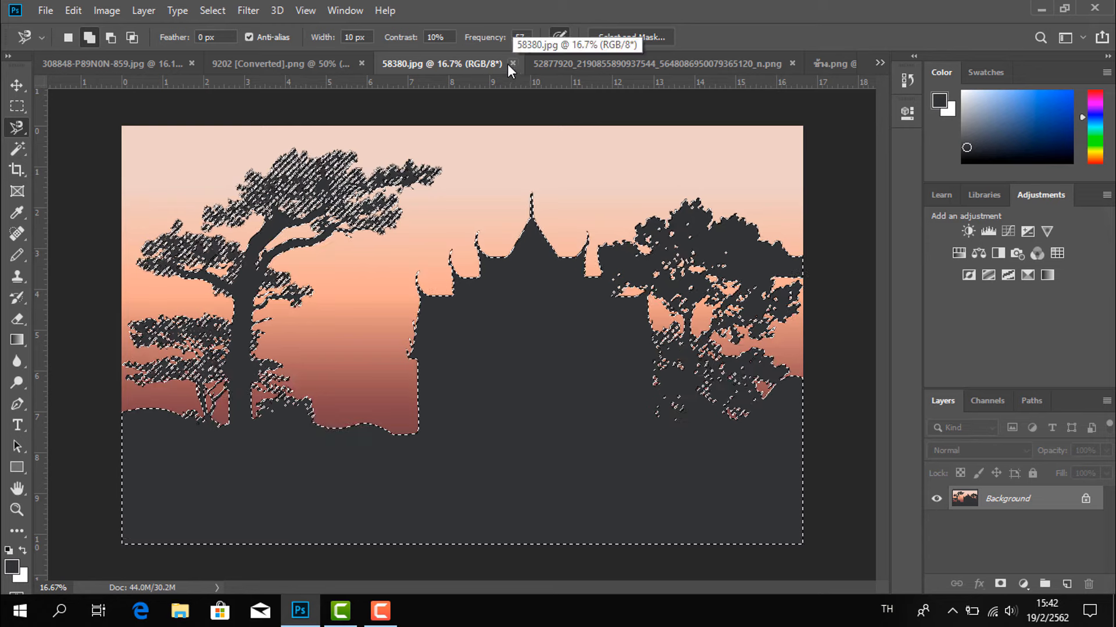
{"action": "left_click", "coordinate": [511, 63]}
{"action": "left_click", "coordinate": [574, 56]}
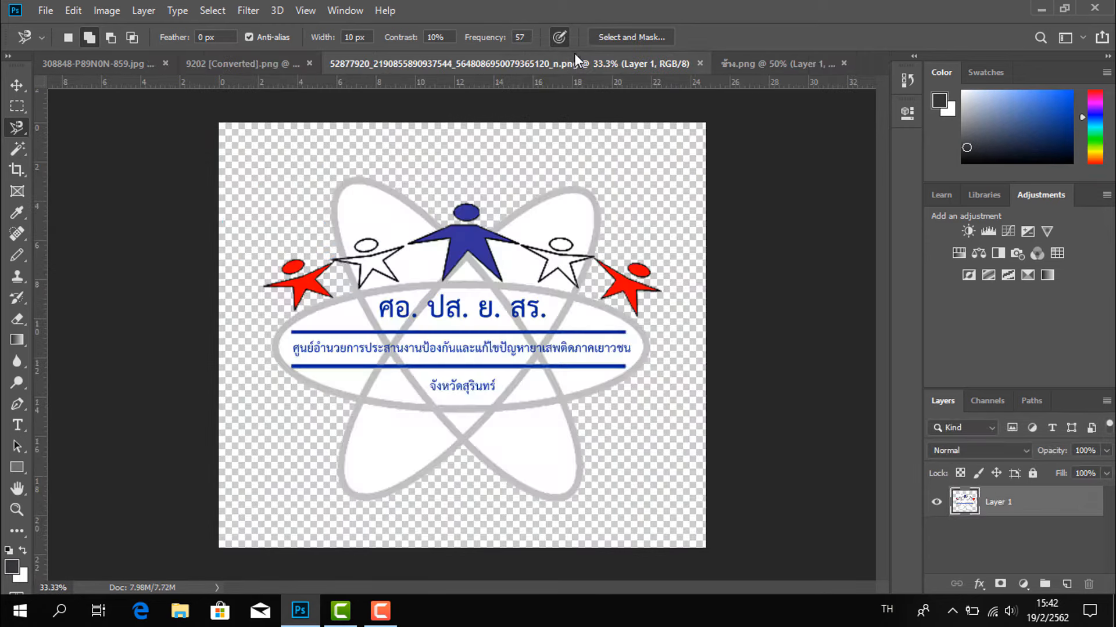
Bring the two elephant silhouettes from ช้าง.png into the T-shirt document, over the temple silhouette near the front hem
{"action": "left_click", "coordinate": [764, 63]}
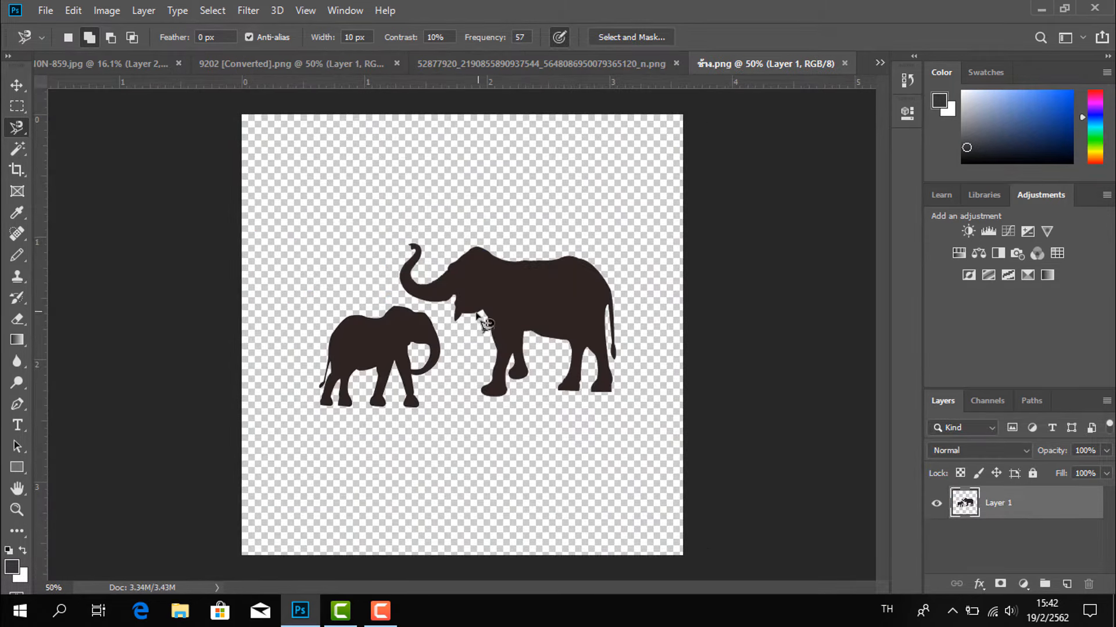
{"action": "left_click", "coordinate": [17, 87]}
{"action": "left_click_drag", "start_coordinate": [498, 305], "coordinate": [338, 468]}
Apply a Color Overlay in bright blue 00b8ff to the elephant layer
{"action": "right_click", "coordinate": [1011, 498]}
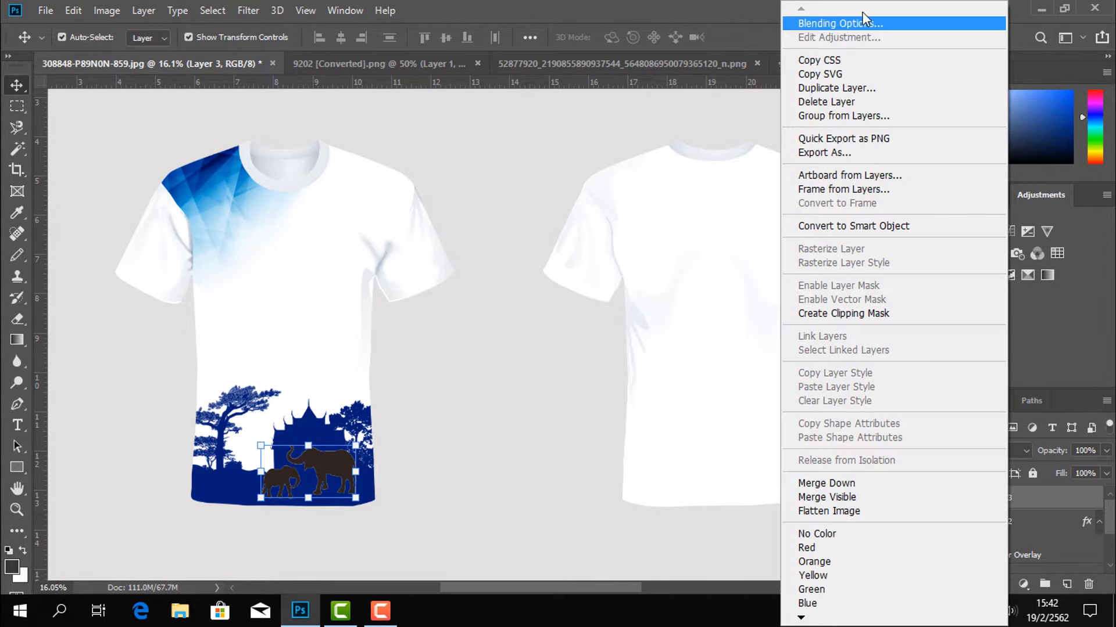
{"action": "left_click", "coordinate": [523, 249]}
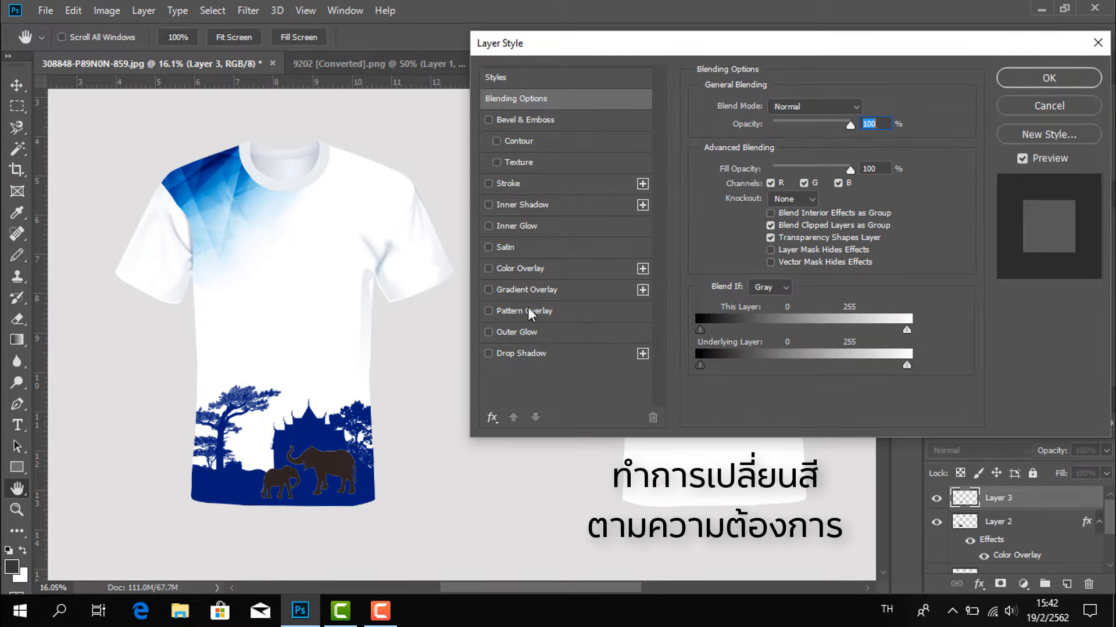
{"action": "left_click", "coordinate": [507, 269]}
{"action": "left_click", "coordinate": [866, 107]}
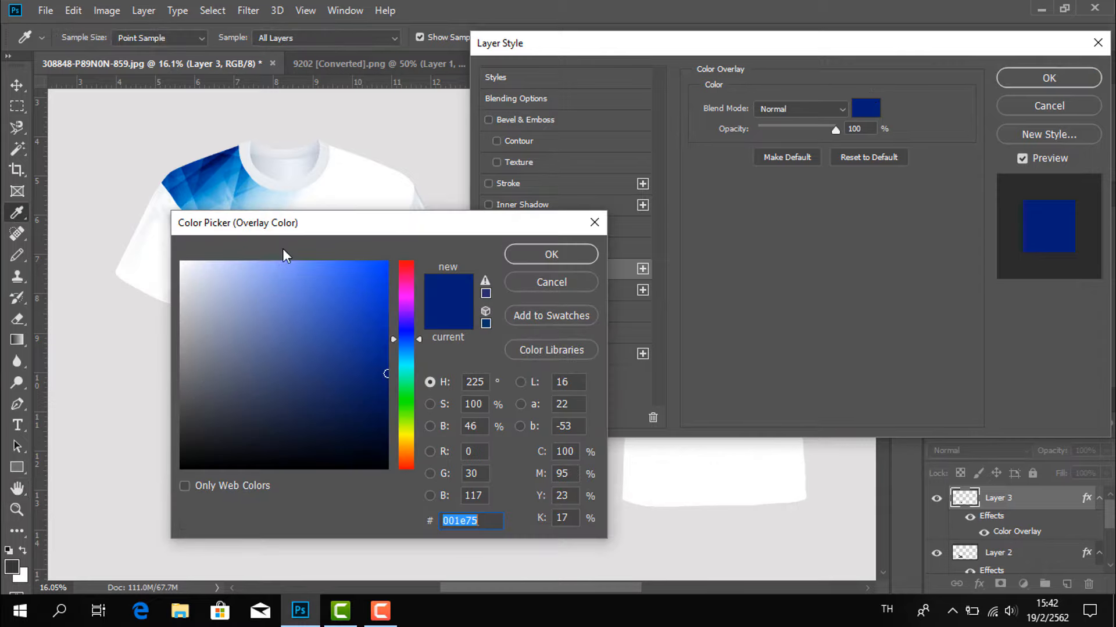
{"action": "left_click_drag", "start_coordinate": [331, 227], "coordinate": [550, 237]}
{"action": "left_click", "coordinate": [232, 185]}
{"action": "left_click", "coordinate": [245, 189]}
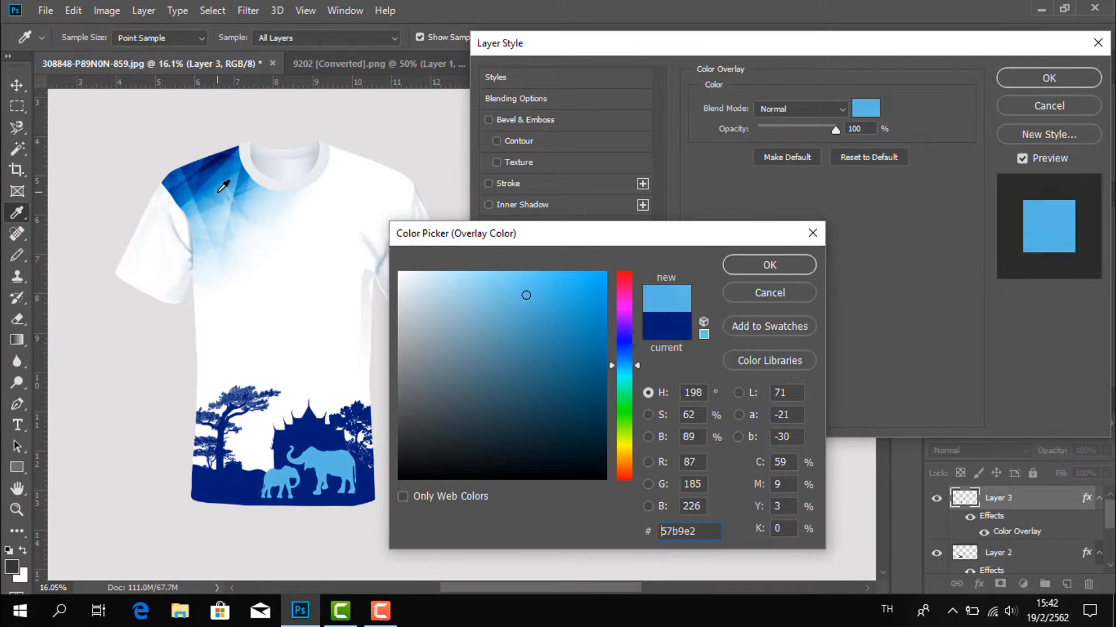
{"action": "left_click_drag", "start_coordinate": [599, 278], "coordinate": [628, 266]}
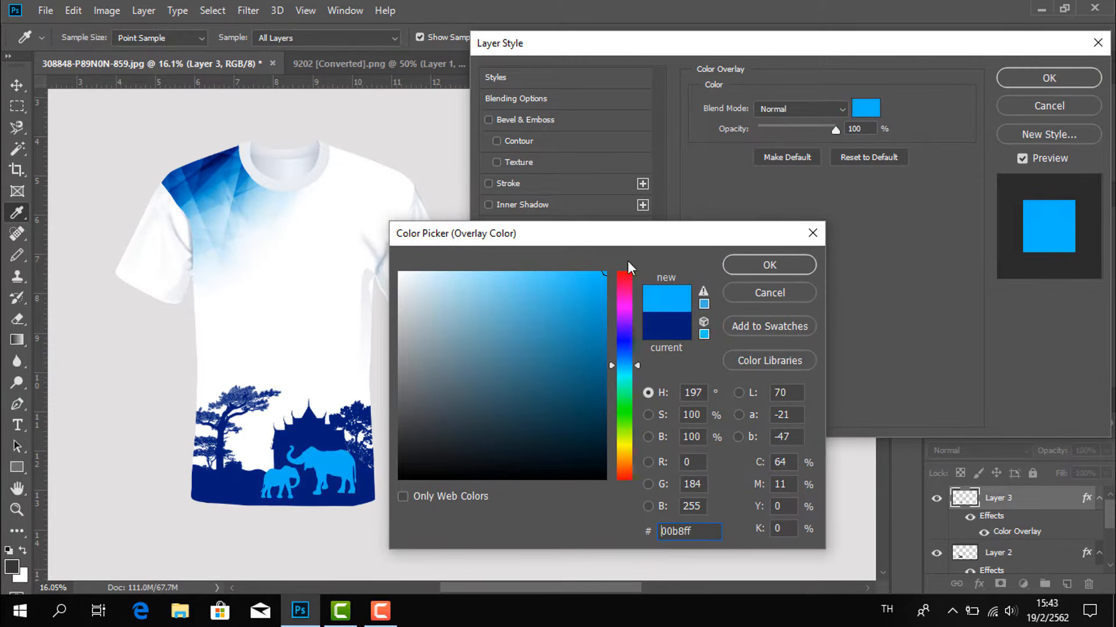
{"action": "left_click", "coordinate": [769, 265]}
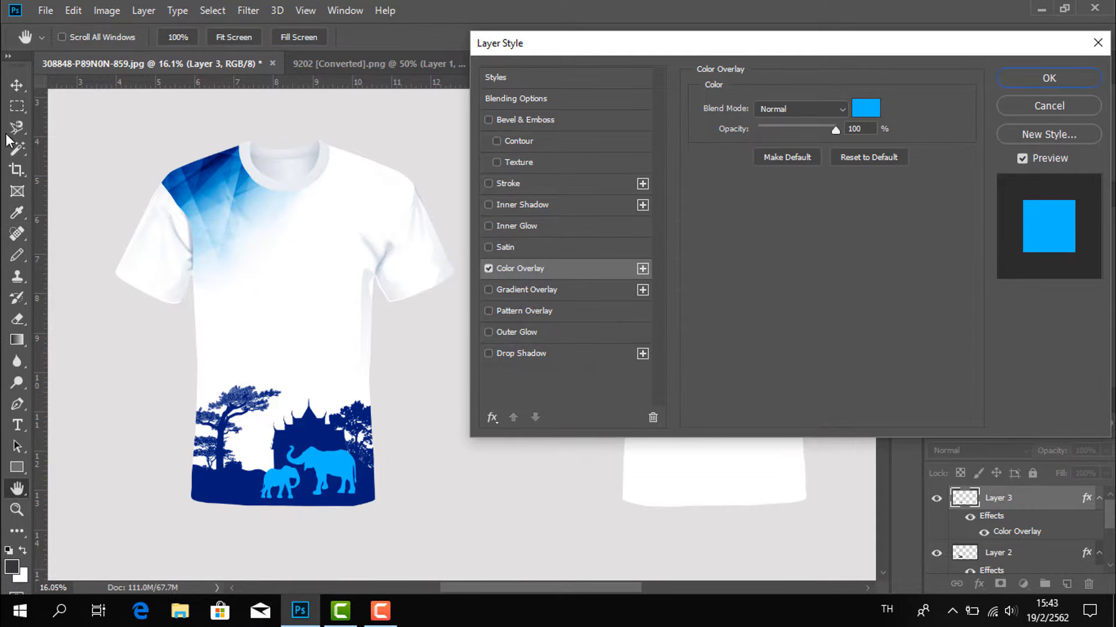
{"action": "left_click", "coordinate": [1048, 84]}
{"action": "key", "text": "Return"}
Scale the elephants down slightly, move them to the front shirt's lower-right corner, and turn off the transform controls
{"action": "left_click_drag", "start_coordinate": [357, 445], "coordinate": [352, 480]}
{"action": "left_click_drag", "start_coordinate": [367, 461], "coordinate": [371, 459]}
{"action": "key", "text": "Return"}
{"action": "left_click", "coordinate": [189, 37]}
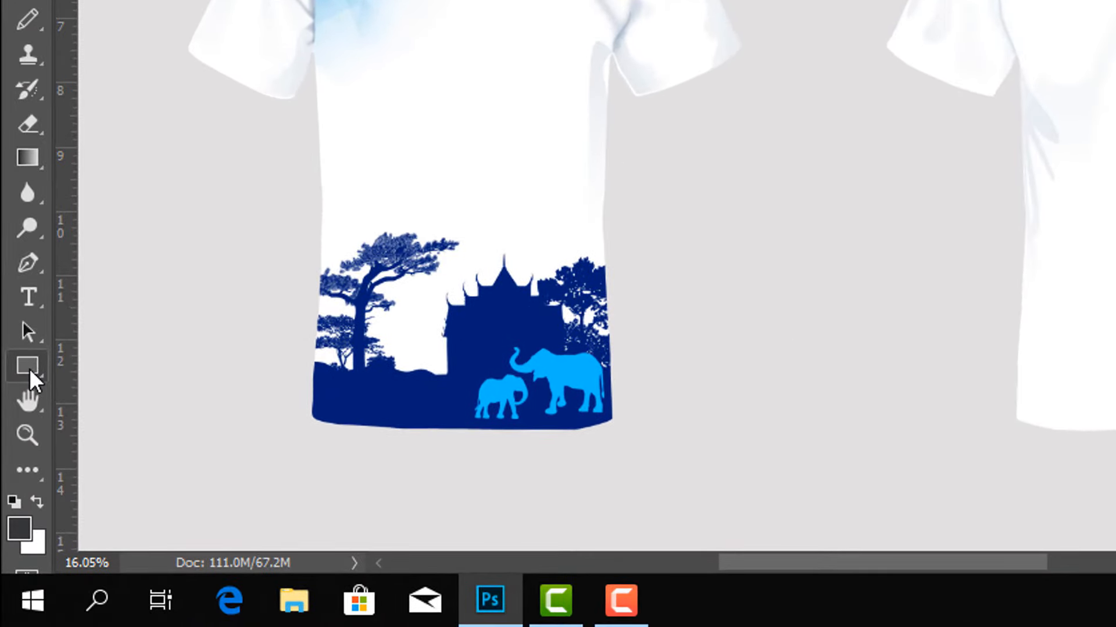
Draw a rectangle shape of about 1435 x 2149 px covering the front shirt's body from chest to hem
{"action": "left_click", "coordinate": [29, 368]}
{"action": "left_click_drag", "start_coordinate": [30, 366], "coordinate": [95, 366]}
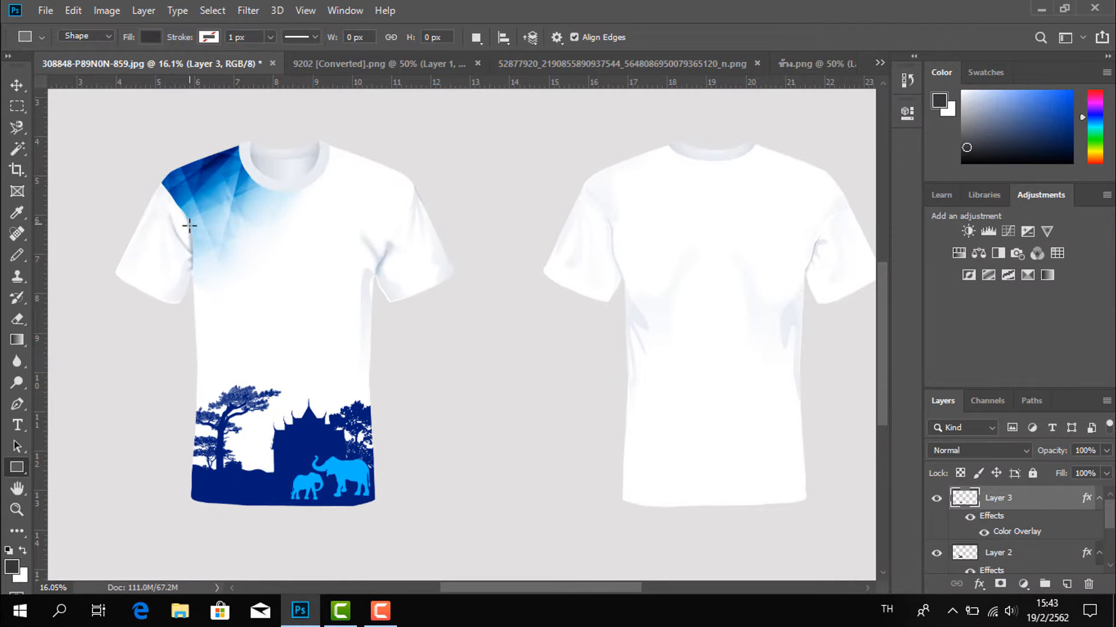
{"action": "left_click_drag", "start_coordinate": [189, 225], "coordinate": [379, 510]}
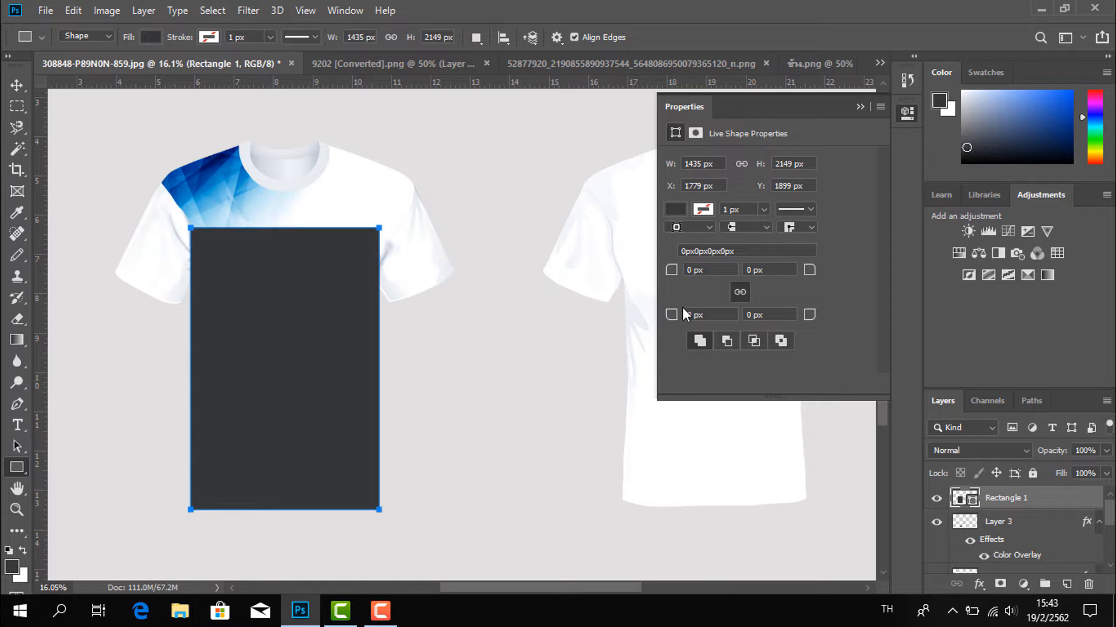
{"action": "left_click", "coordinate": [860, 107]}
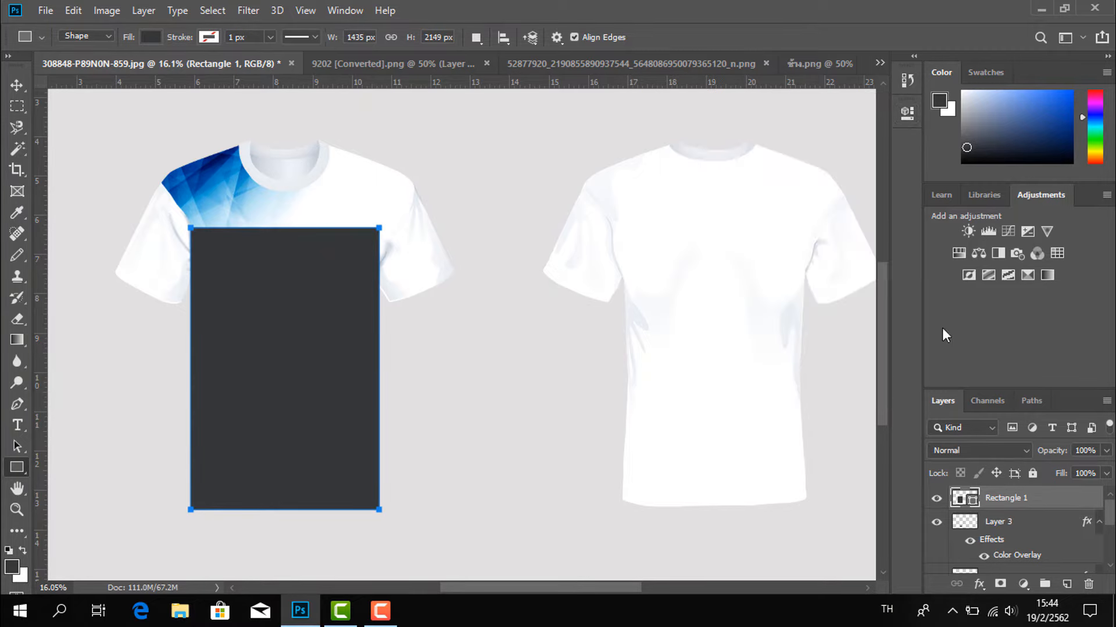
Switch the rectangle's layer style from Color Overlay to Gradient Overlay
{"action": "right_click", "coordinate": [1005, 507]}
{"action": "left_click", "coordinate": [821, 15]}
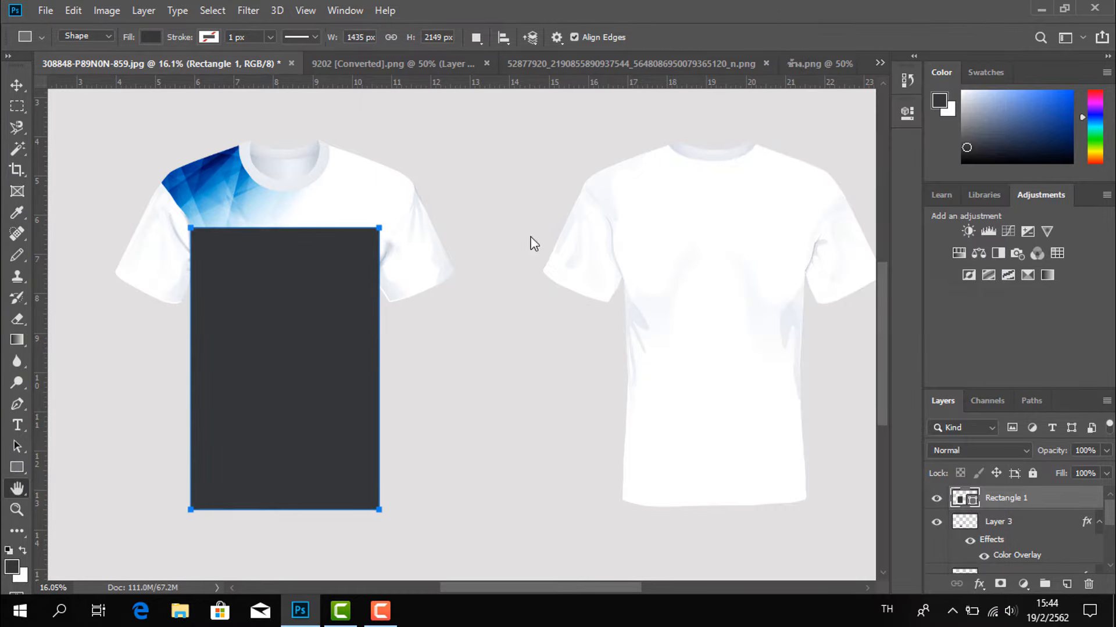
{"action": "left_click", "coordinate": [522, 268]}
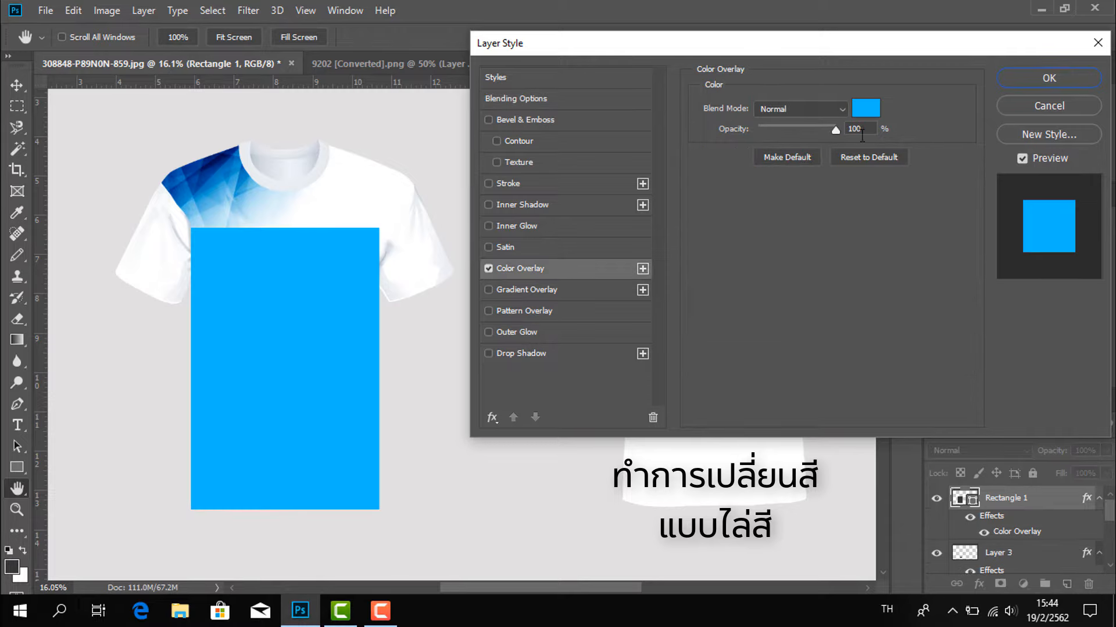
{"action": "left_click", "coordinate": [489, 268]}
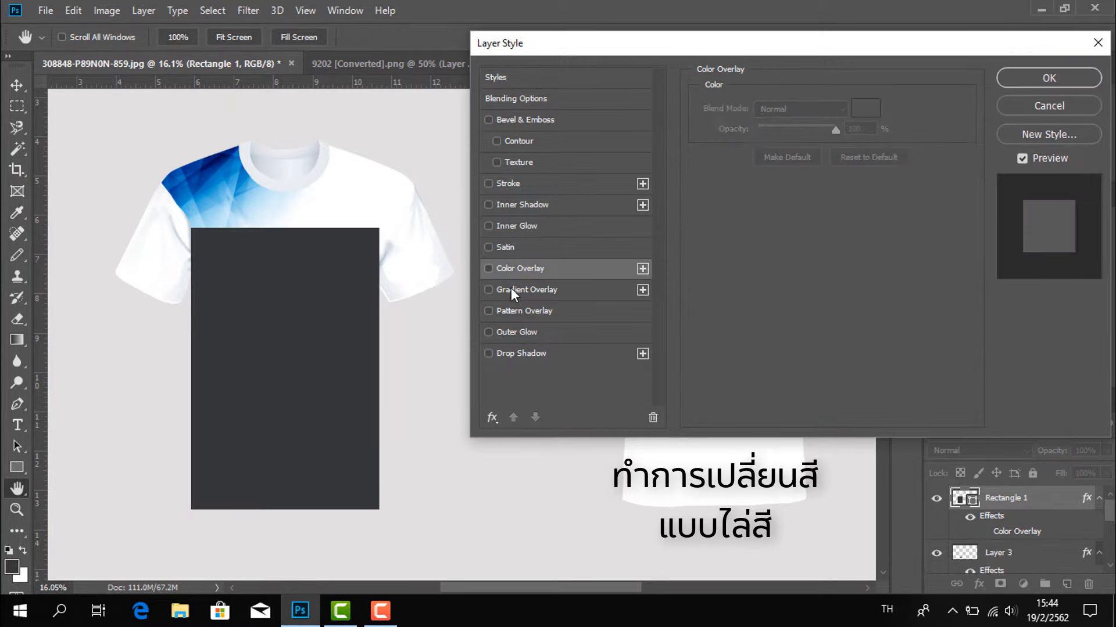
{"action": "left_click", "coordinate": [488, 290]}
Recolour the gradient's blue stop to 30a5da, sampled from the shoulder pattern, and apply the Gradient Overlay to the rectangle
{"action": "left_click", "coordinate": [798, 145]}
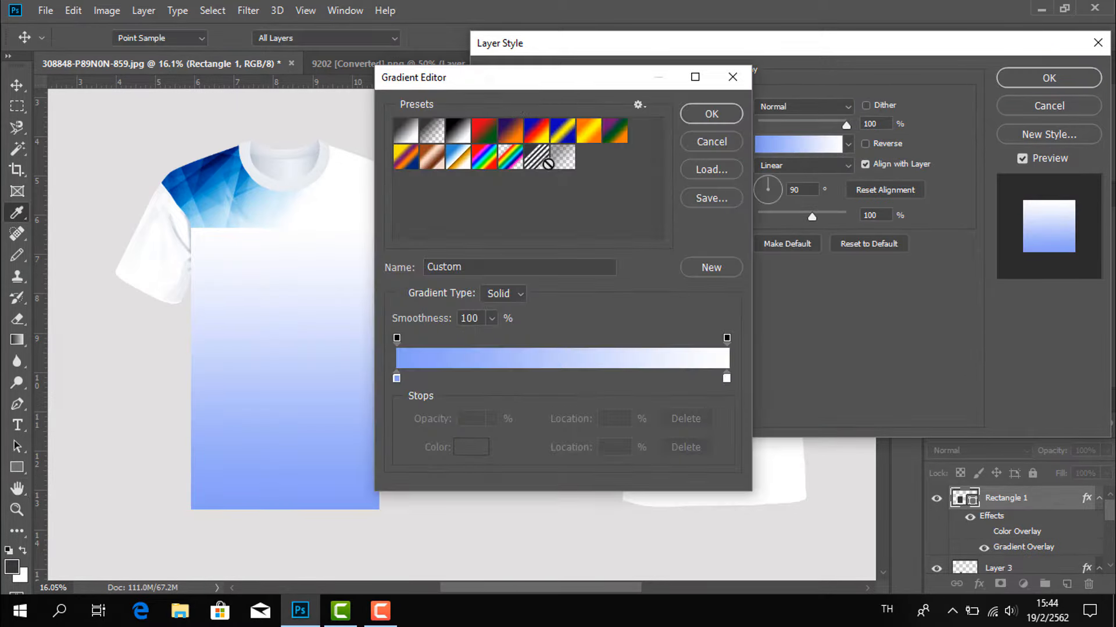
{"action": "left_click_drag", "start_coordinate": [512, 83], "coordinate": [647, 93]}
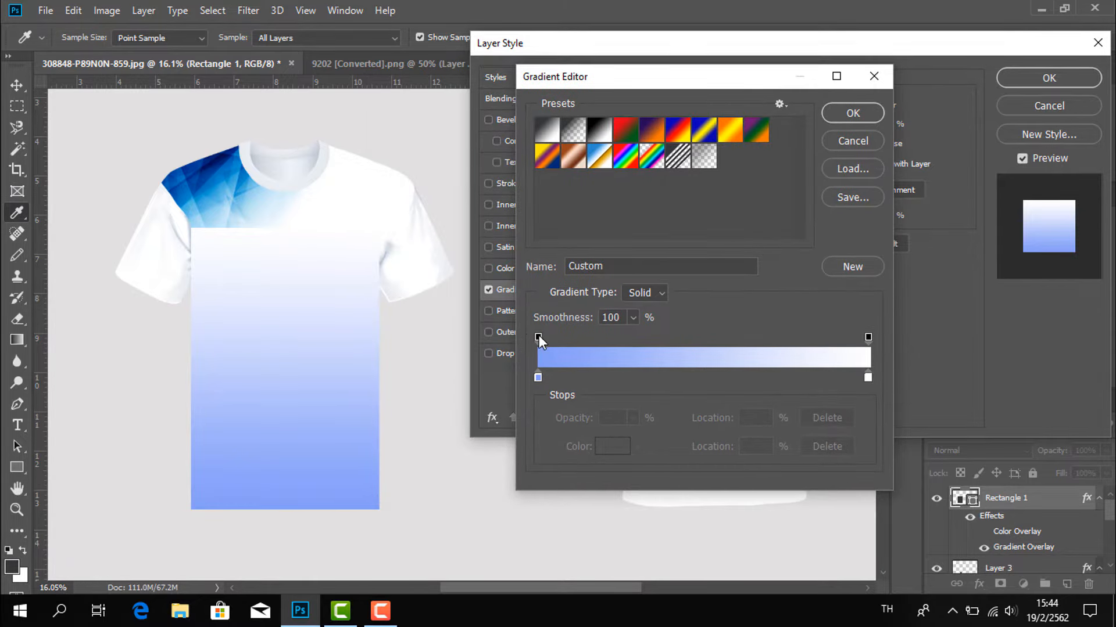
{"action": "left_click", "coordinate": [537, 378]}
{"action": "double_click", "coordinate": [537, 378]}
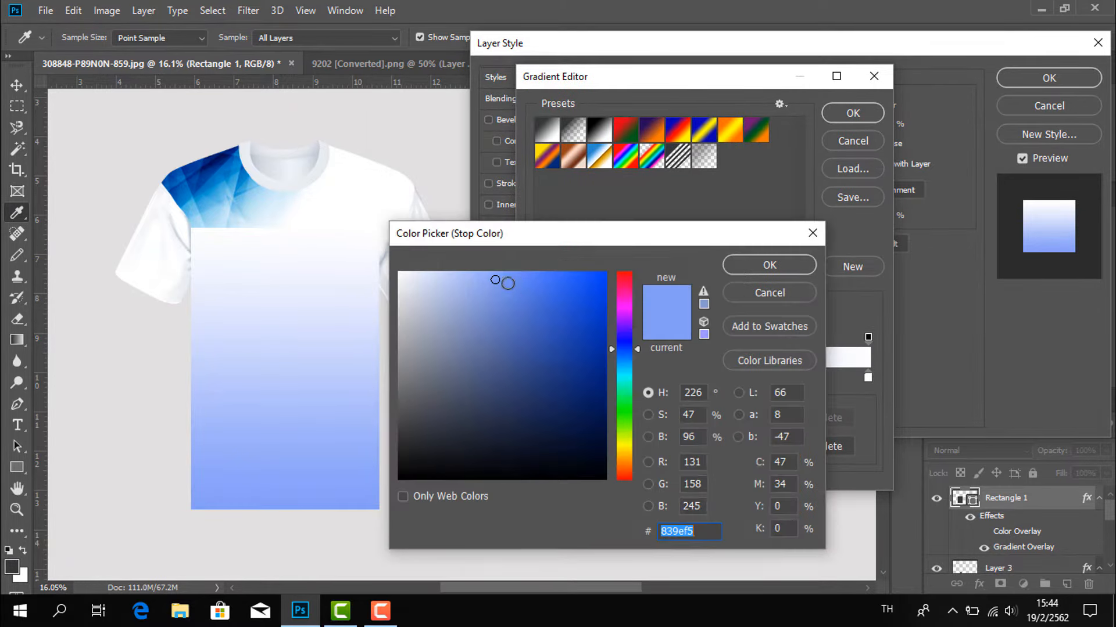
{"action": "left_click", "coordinate": [217, 191]}
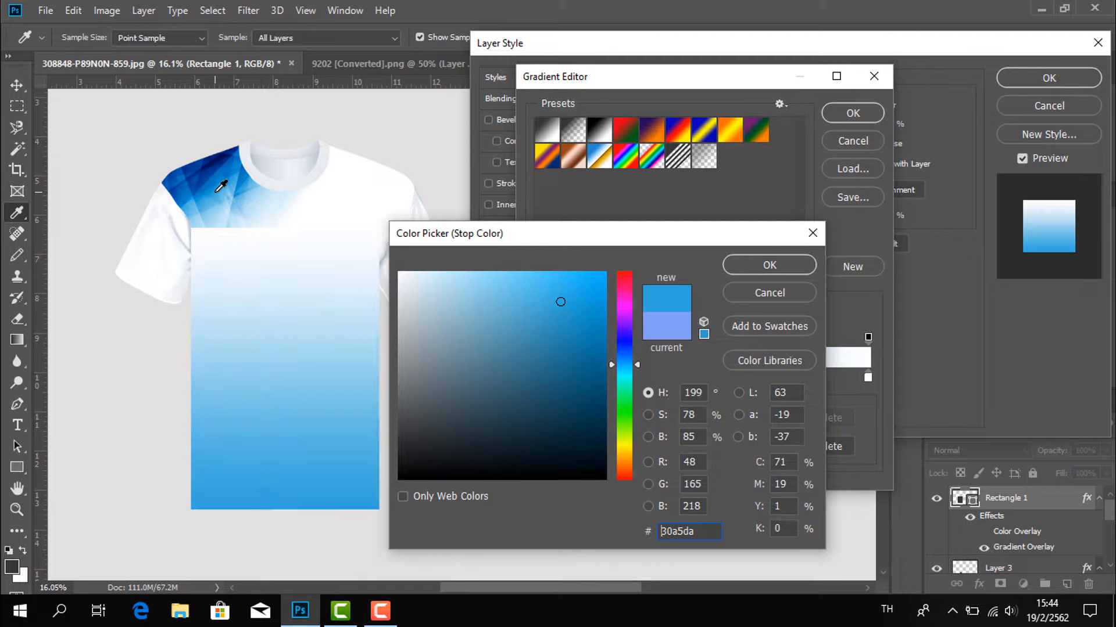
{"action": "left_click", "coordinate": [800, 269]}
{"action": "left_click", "coordinate": [856, 110]}
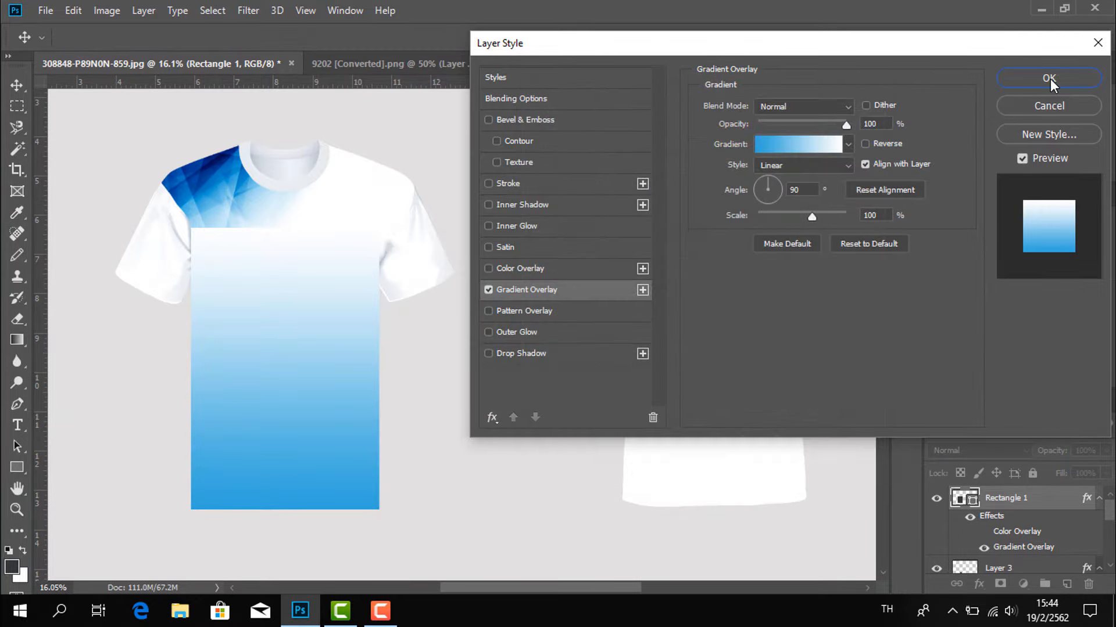
{"action": "left_click", "coordinate": [1048, 79]}
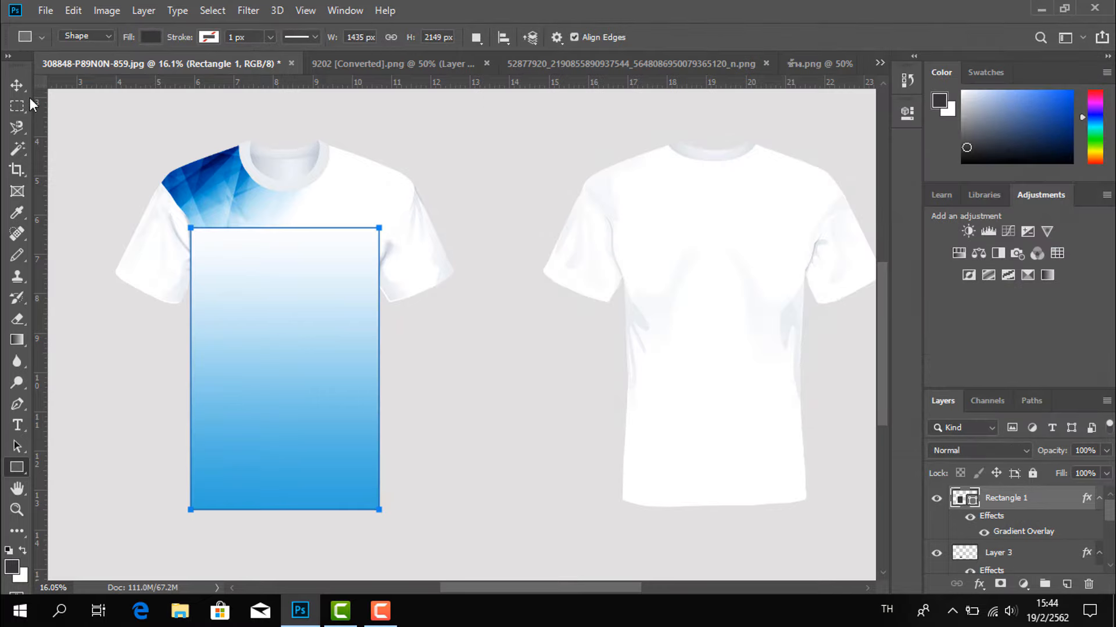
Hide the Rectangle 1 layer and make the Background layer active
{"action": "left_click", "coordinate": [17, 86]}
{"action": "left_click_drag", "start_coordinate": [321, 368], "coordinate": [321, 366]}
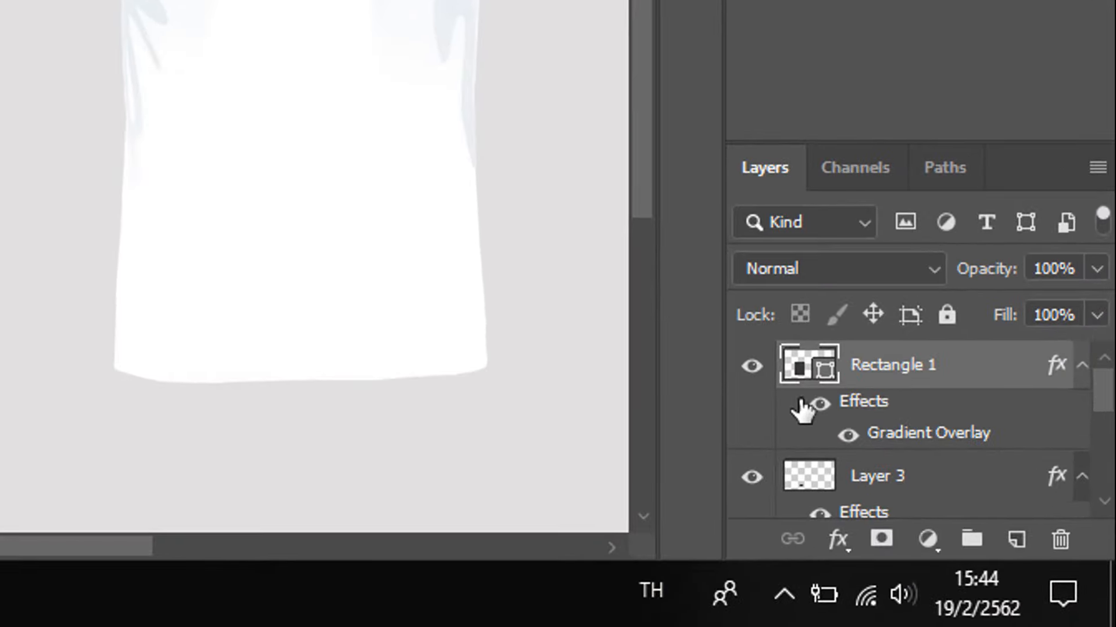
{"action": "left_click", "coordinate": [936, 499]}
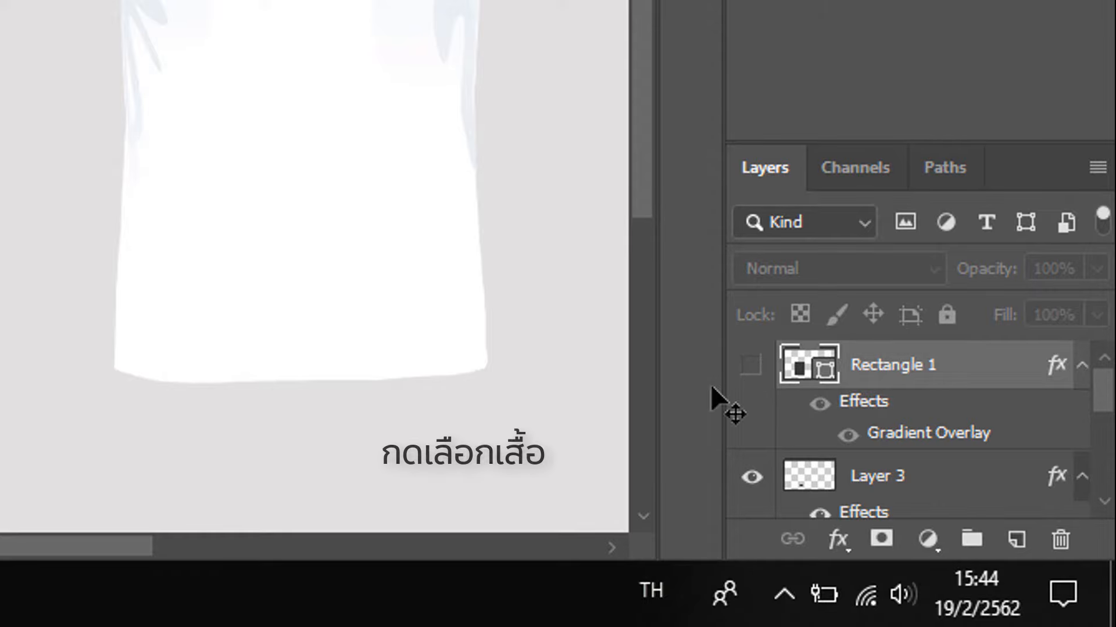
{"action": "scroll", "coordinate": [834, 435], "scroll_direction": "down", "scroll_amount": 5}
{"action": "left_click", "coordinate": [862, 498]}
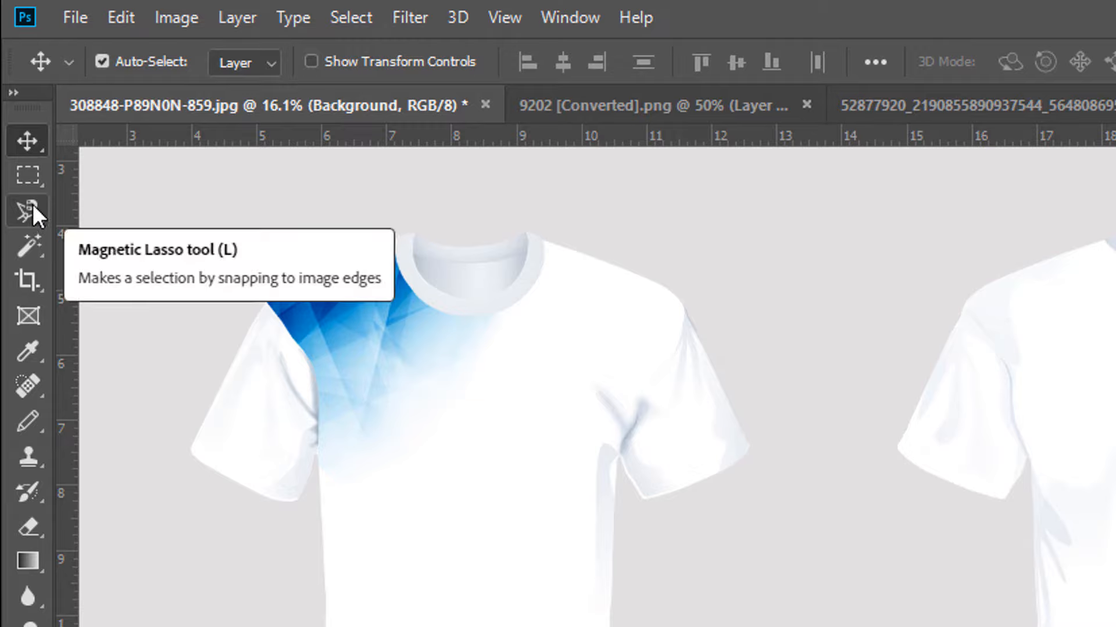
Select the area outside the front shirt's sides and hem with the Magnetic Lasso, and show Rectangle 1 again
{"action": "left_click", "coordinate": [33, 204]}
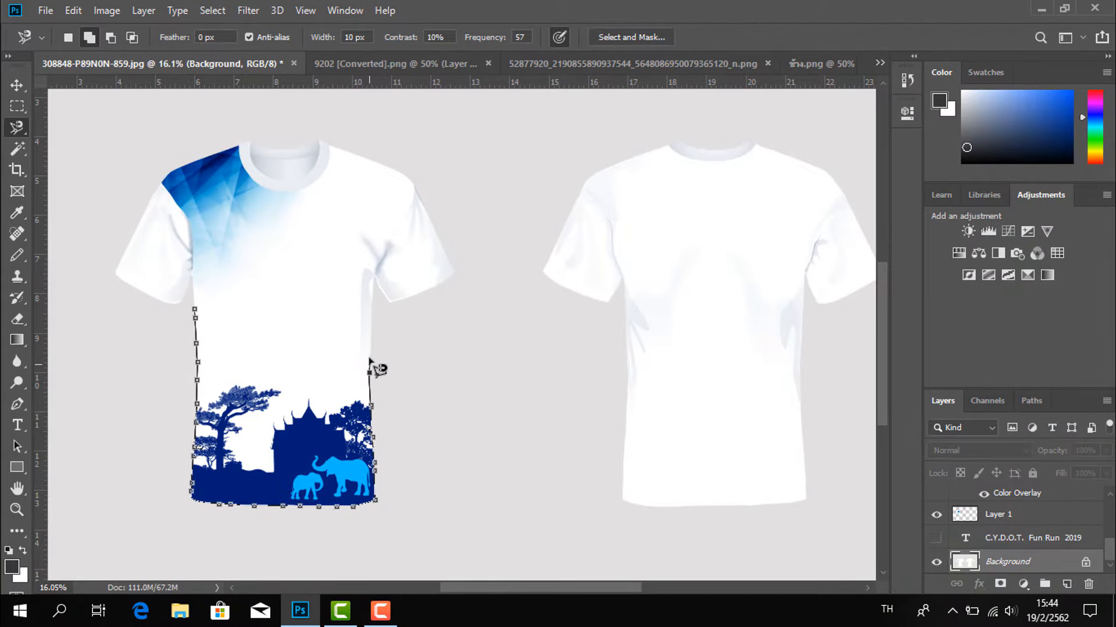
{"action": "left_click", "coordinate": [194, 309]}
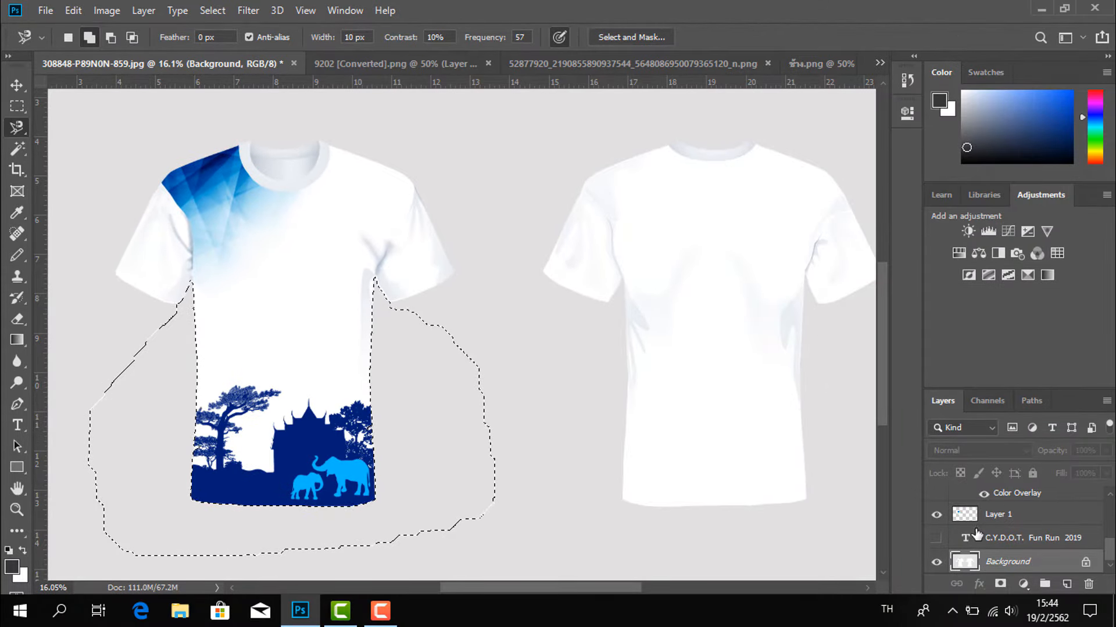
{"action": "scroll", "coordinate": [976, 535], "scroll_direction": "up", "scroll_amount": 3}
{"action": "left_click", "coordinate": [937, 499]}
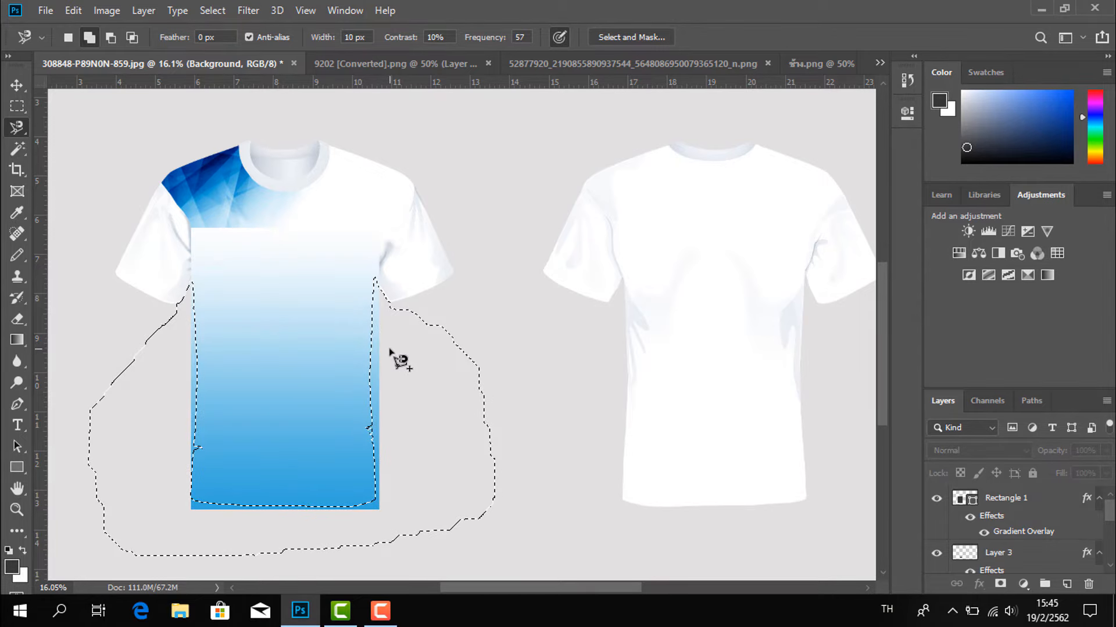
{"action": "key", "text": "shift+F5"}
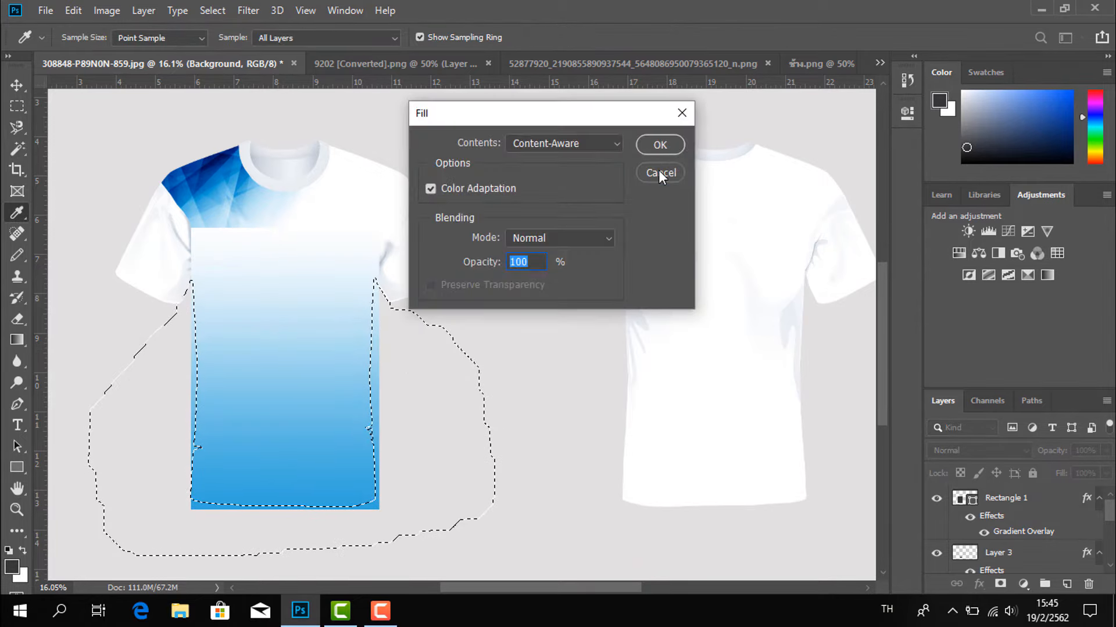
{"action": "left_click", "coordinate": [660, 172]}
{"action": "key", "text": "l"}
Rasterize the Rectangle 1 layer, delete its parts outside the shirt's outline within the selection, and deselect
{"action": "left_click", "coordinate": [1025, 500]}
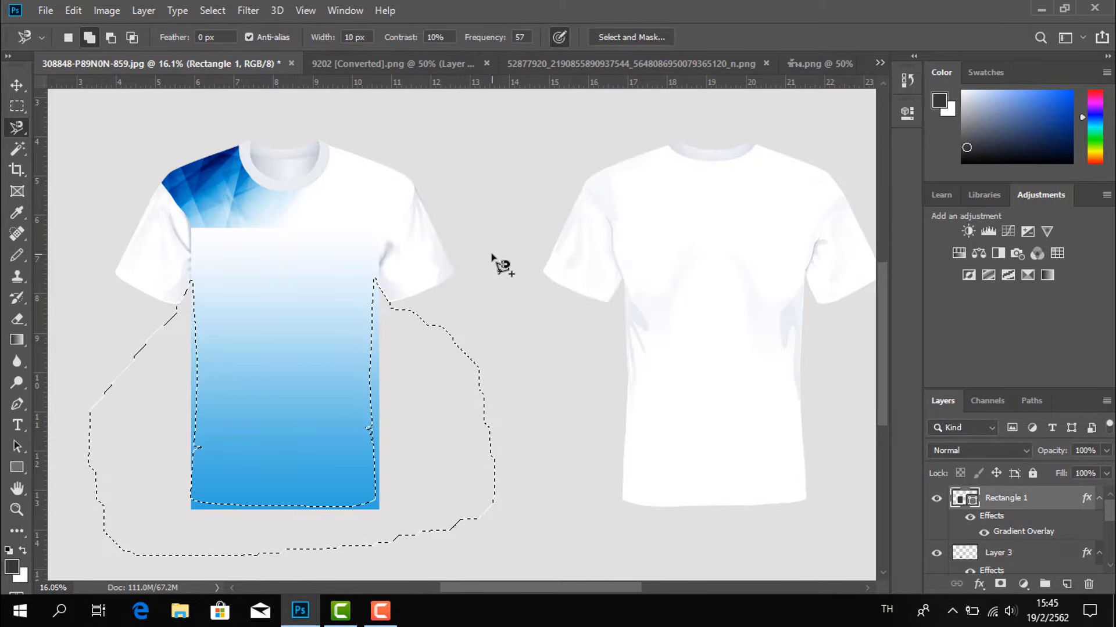
{"action": "key", "text": "Delete"}
{"action": "left_click", "coordinate": [536, 237]}
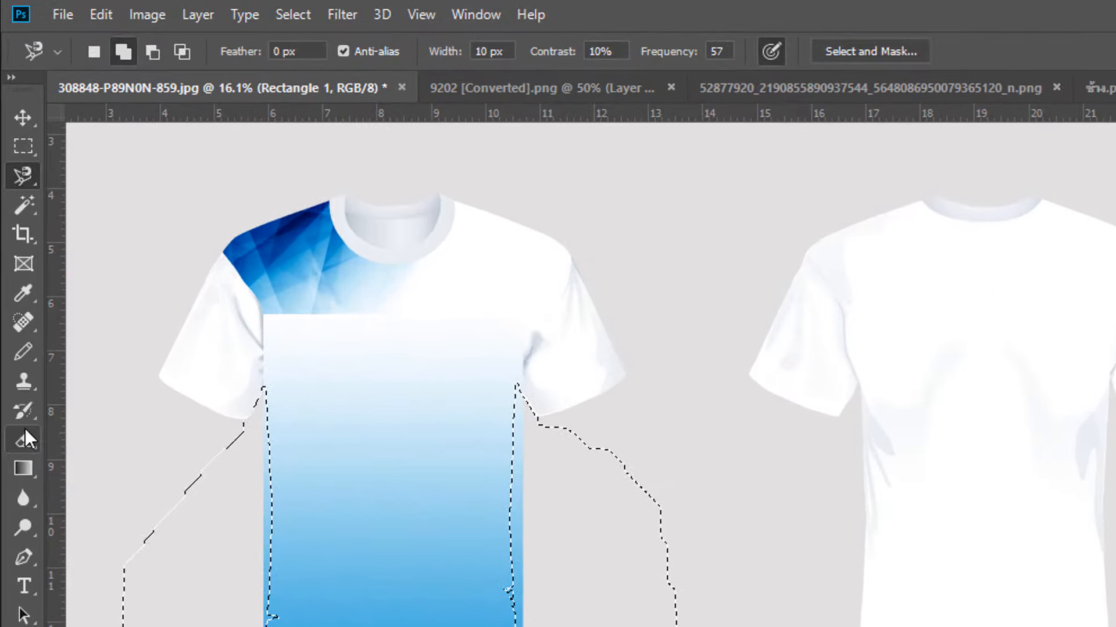
{"action": "left_click", "coordinate": [17, 318]}
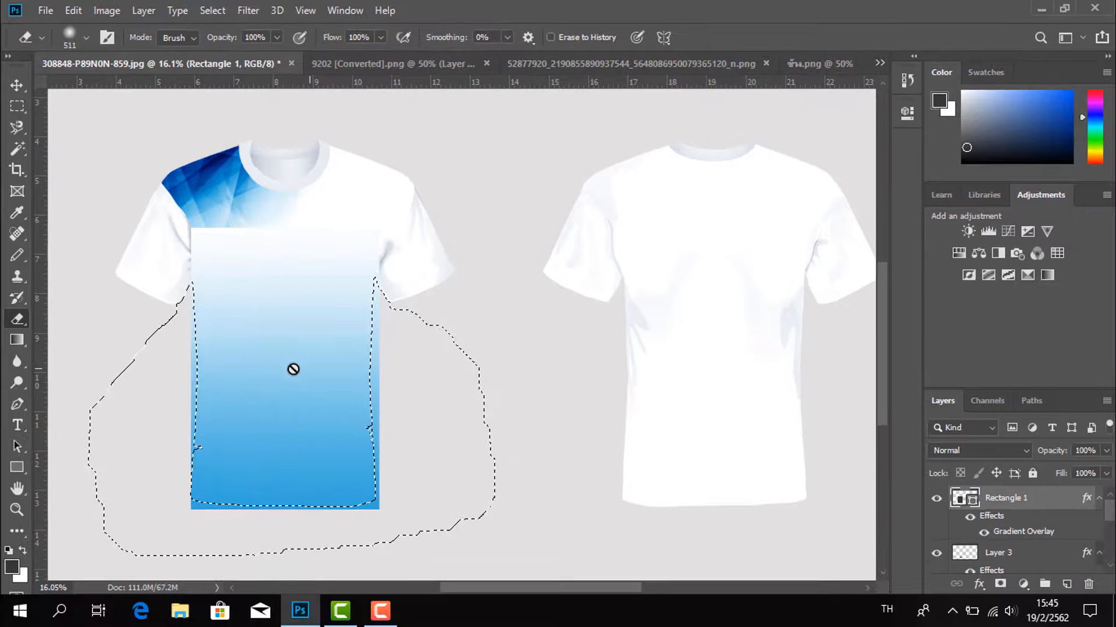
{"action": "left_click", "coordinate": [287, 361]}
{"action": "key", "text": "Return"}
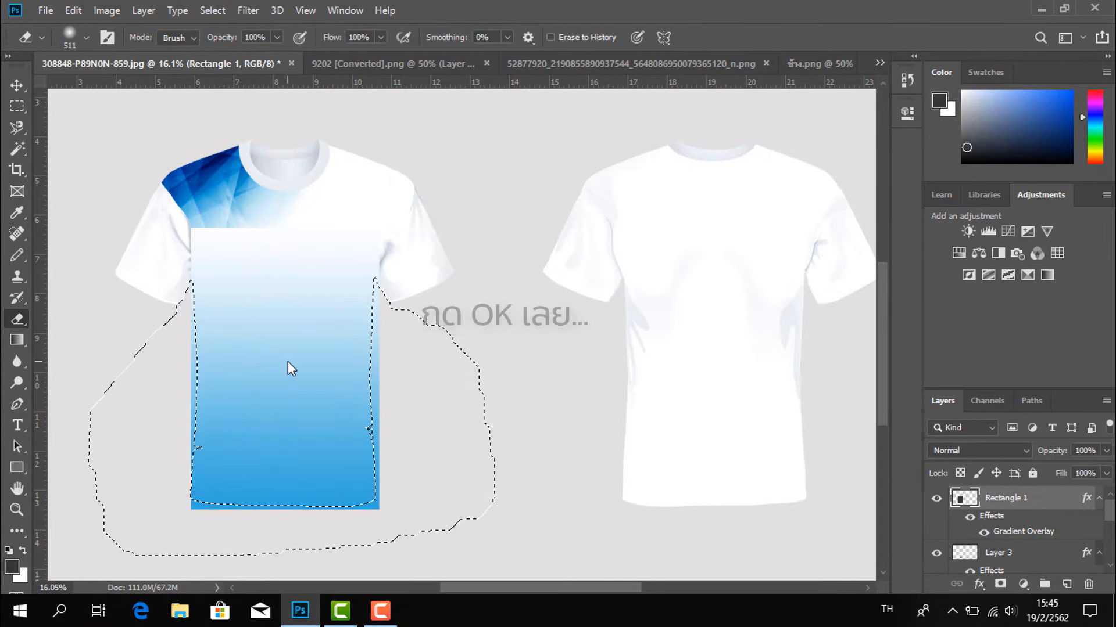
{"action": "key", "text": "BackSpace"}
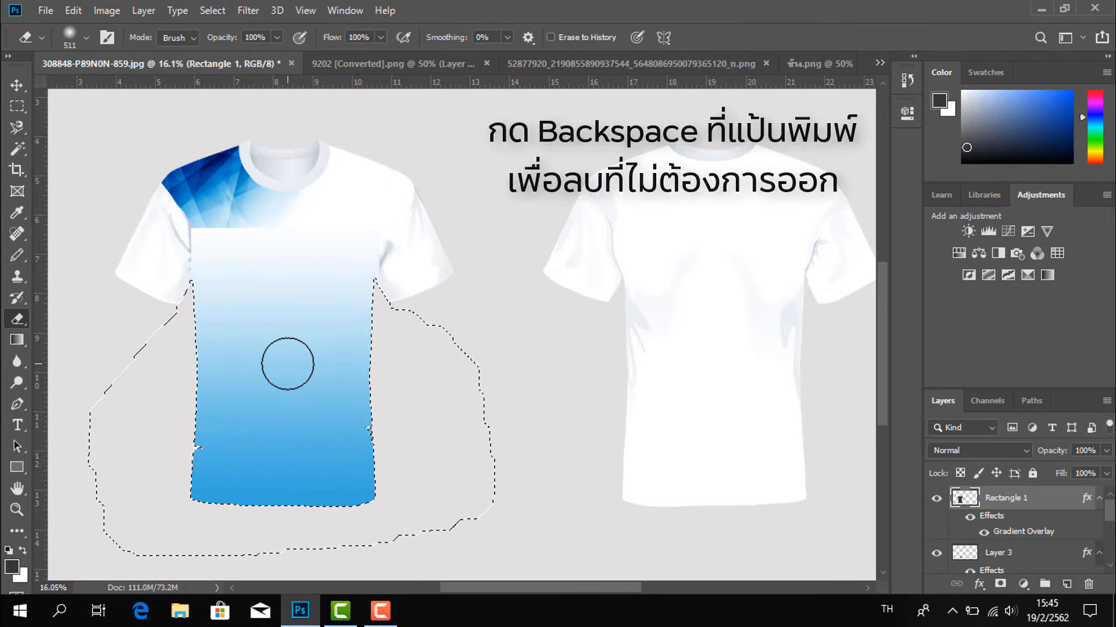
{"action": "key", "text": "ctrl+d"}
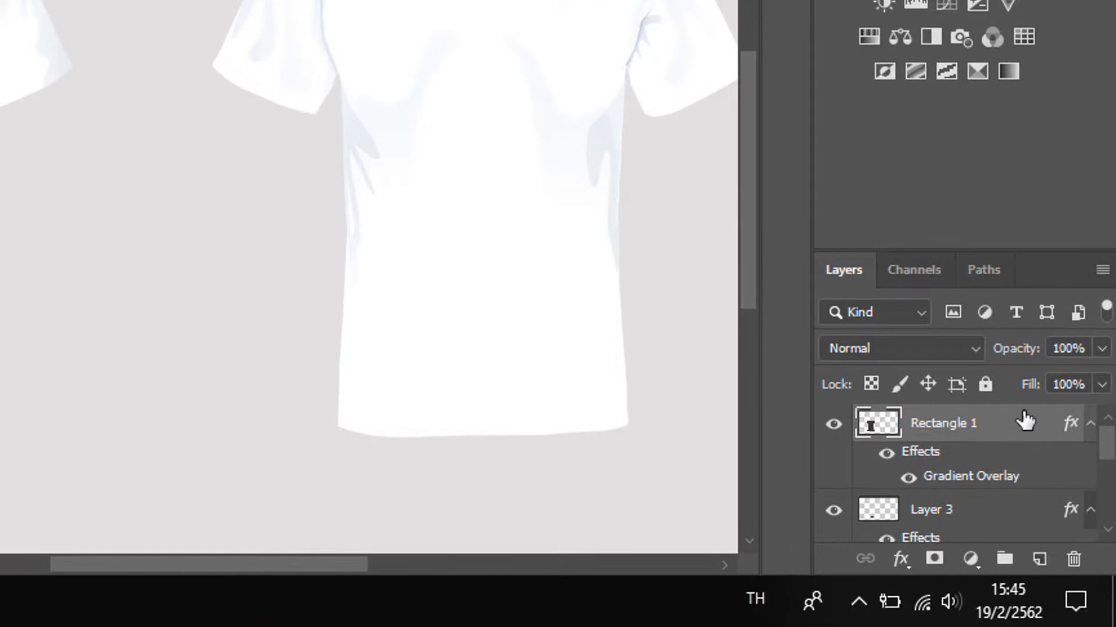
Move the Rectangle 1 layer below the elephant and temple layers, directly above Layer 1
{"action": "scroll", "coordinate": [958, 436], "scroll_direction": "down", "scroll_amount": 1}
{"action": "scroll", "coordinate": [967, 411], "scroll_direction": "up", "scroll_amount": 1}
{"action": "left_click_drag", "start_coordinate": [971, 429], "coordinate": [980, 506]}
{"action": "scroll", "coordinate": [981, 506], "scroll_direction": "down", "scroll_amount": 1}
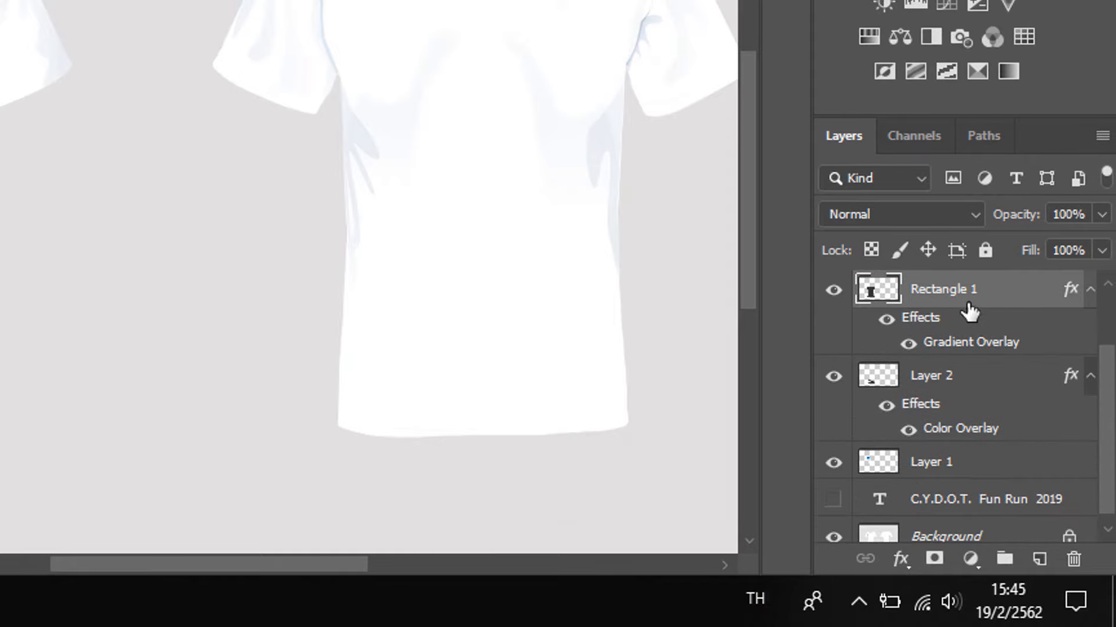
{"action": "left_click_drag", "start_coordinate": [969, 307], "coordinate": [979, 473]}
{"action": "left_click_drag", "start_coordinate": [1045, 484], "coordinate": [1022, 460]}
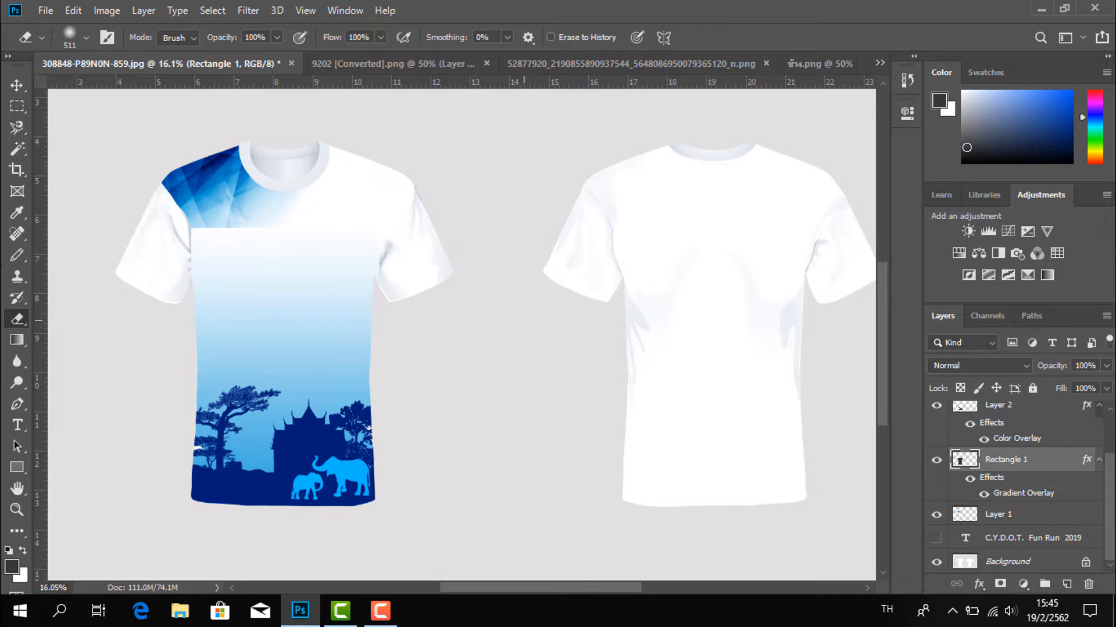
Erase the gradient rectangle's upper edge with the soft Eraser to blend it into the chest and shoulder pattern
{"action": "mouse_move", "coordinate": [257, 189]}
{"action": "left_mouse_down"}
{"action": "mouse_move", "coordinate": [184, 225]}
{"action": "mouse_move", "coordinate": [279, 197]}
{"action": "mouse_move", "coordinate": [173, 250]}
{"action": "mouse_move", "coordinate": [246, 217]}
{"action": "left_mouse_up"}
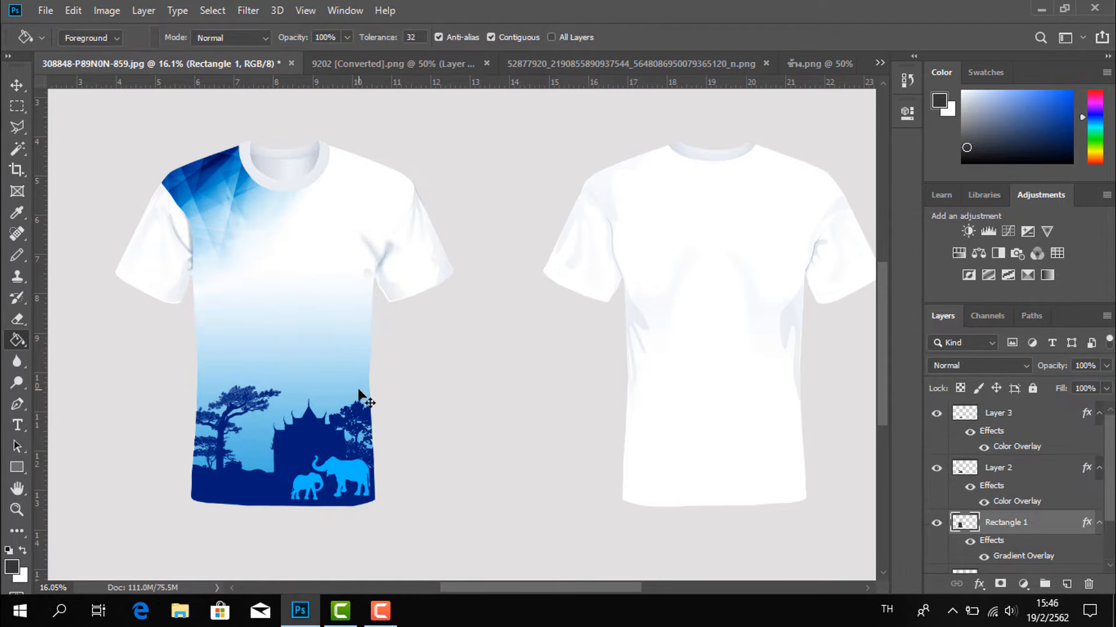
{"action": "scroll", "coordinate": [359, 392], "scroll_direction": "down", "scroll_amount": 1}
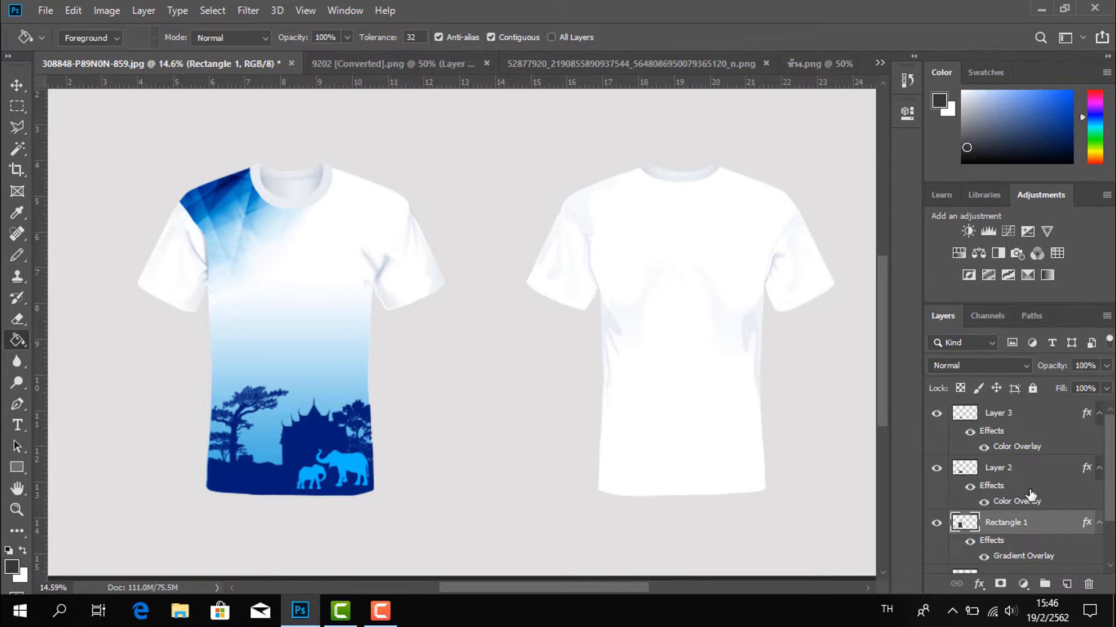
Make the elephant layer active in the T-shirt document and close the ช้าง.png document
{"action": "left_click", "coordinate": [1027, 417]}
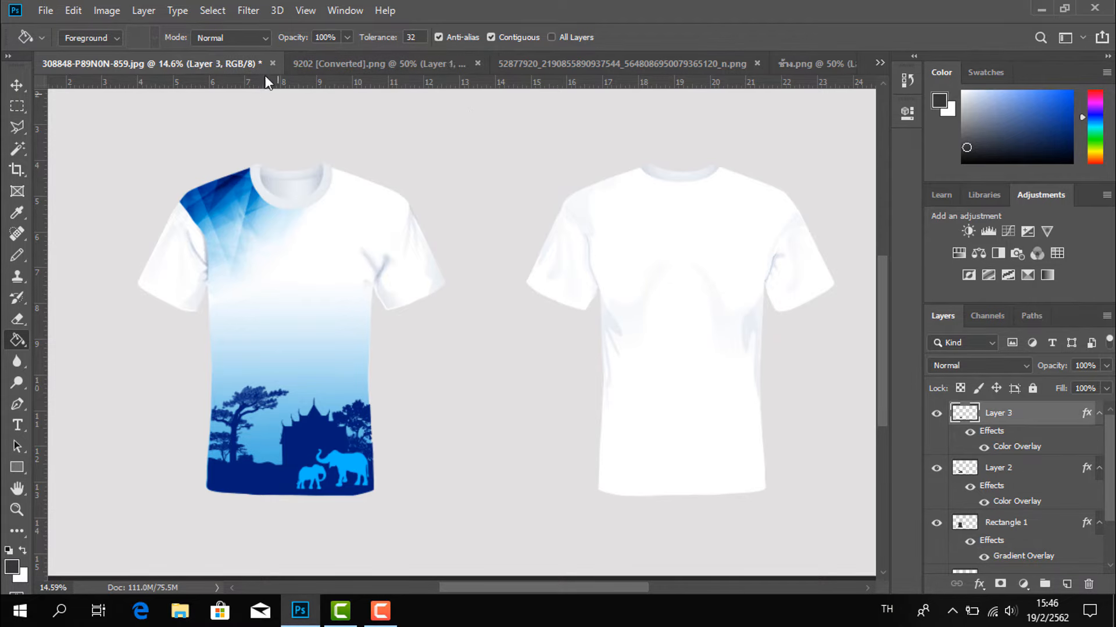
{"action": "left_click", "coordinate": [354, 65]}
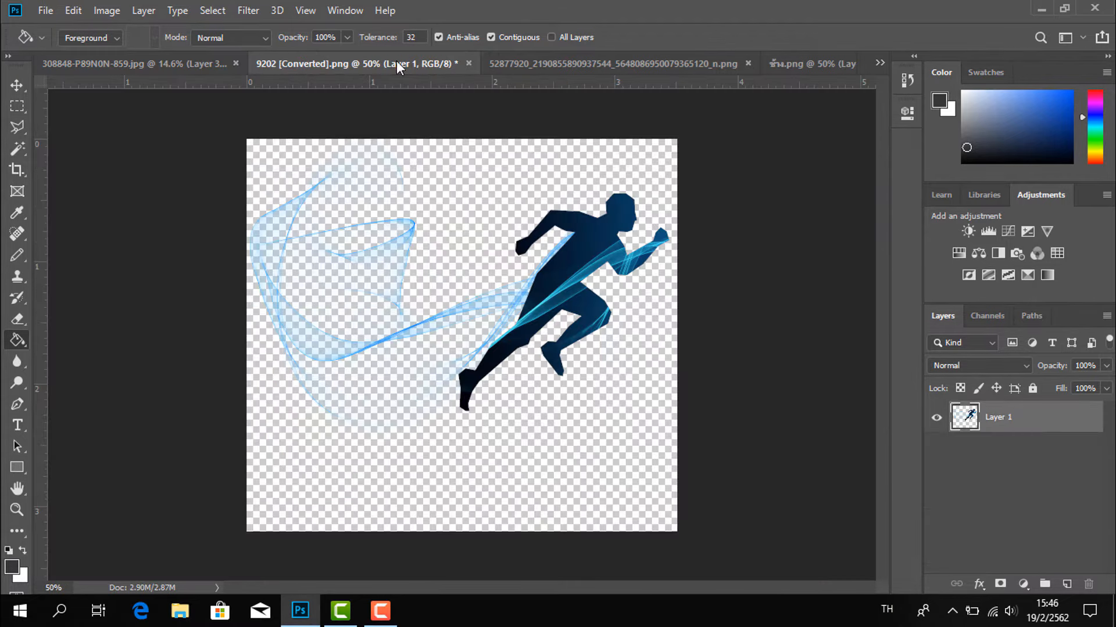
{"action": "left_click", "coordinate": [544, 62]}
{"action": "left_click", "coordinate": [846, 65]}
{"action": "left_click", "coordinate": [845, 63]}
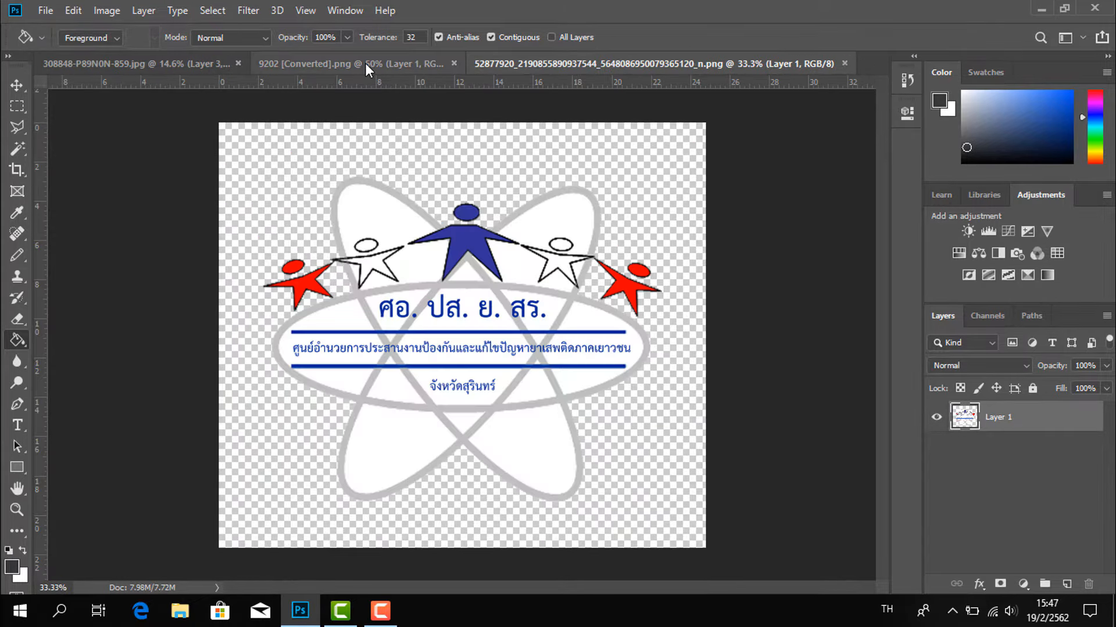
Bring the runner graphic from 9202 [Converted].png into the T-shirt document, onto the front shirt's chest
{"action": "left_click", "coordinate": [365, 62]}
{"action": "left_click", "coordinate": [17, 86]}
{"action": "left_click_drag", "start_coordinate": [559, 268], "coordinate": [308, 318]}
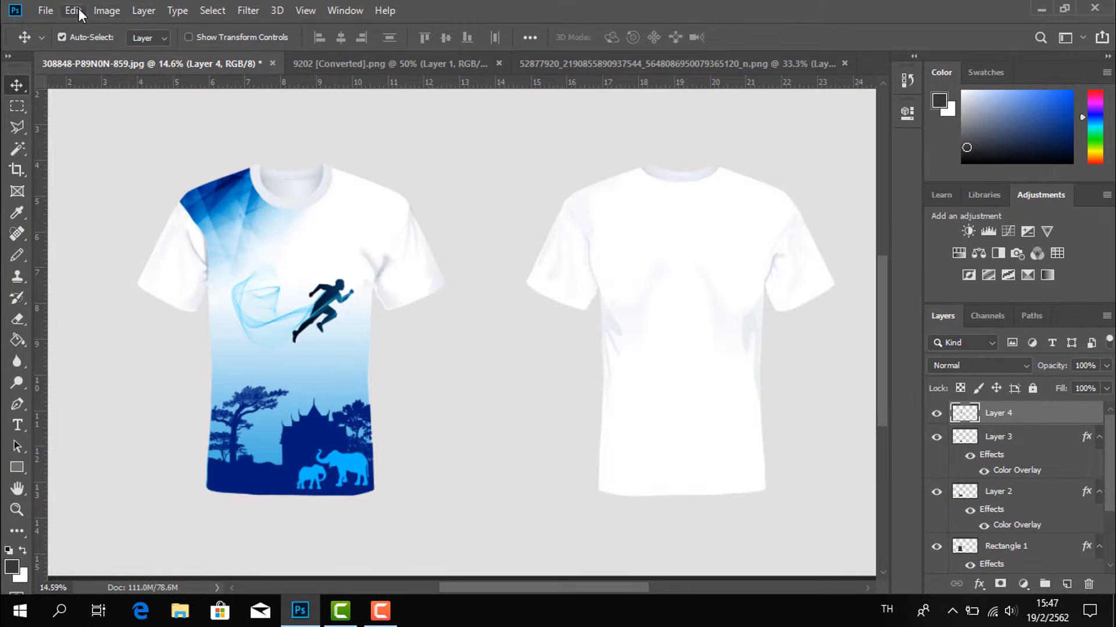
Flip the runner graphic horizontally and shift it slightly down on the front shirt
{"action": "left_click", "coordinate": [73, 10]}
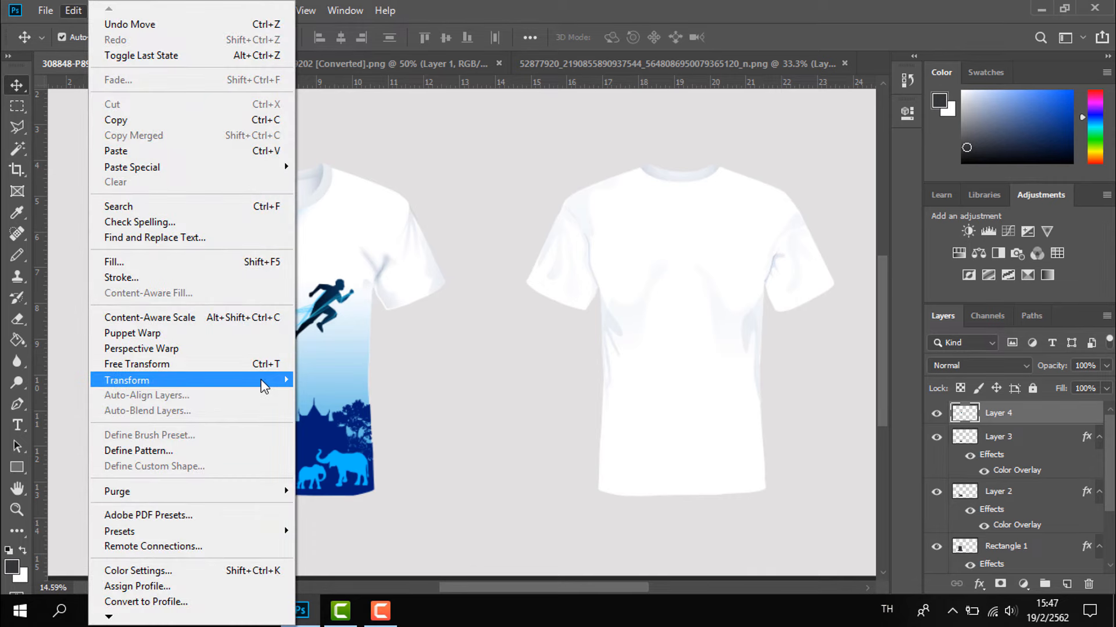
{"action": "mouse_move", "coordinate": [265, 387]}
{"action": "left_click", "coordinate": [349, 563]}
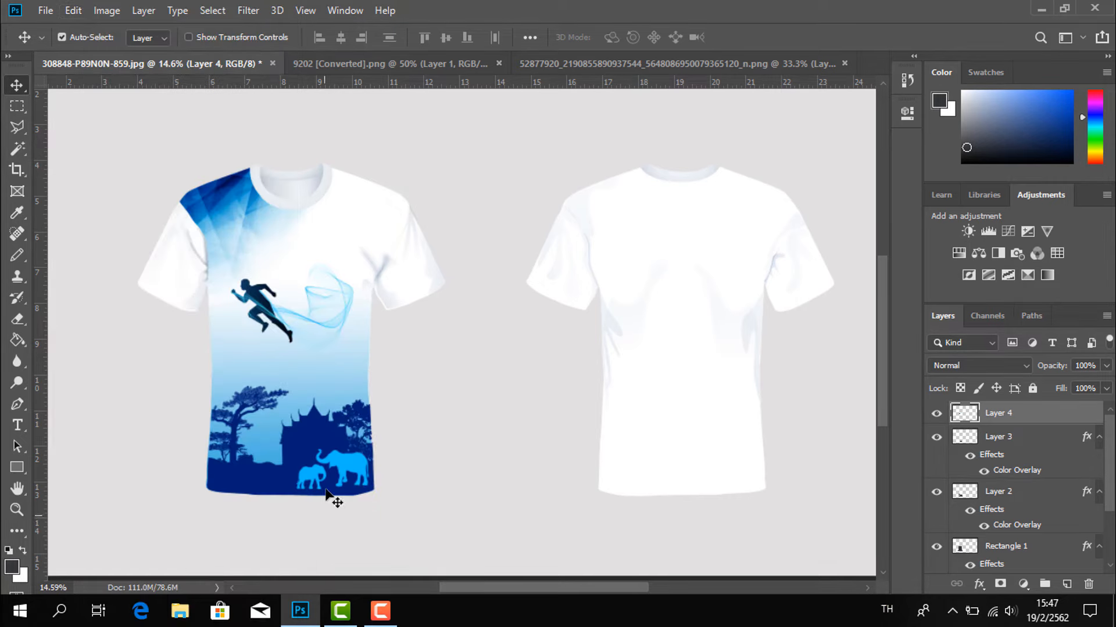
{"action": "left_click_drag", "start_coordinate": [267, 313], "coordinate": [264, 322]}
{"action": "left_click", "coordinate": [61, 442]}
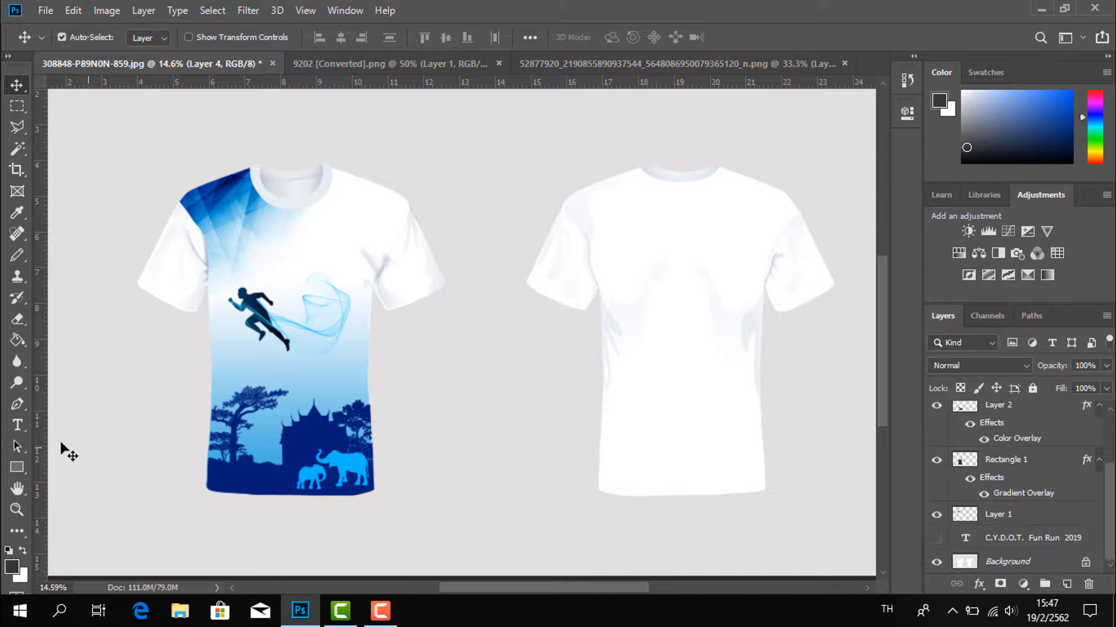
Show the C.Y.D.O.T. Fun Run 2019 text, move it beside the runner on the front shirt, and put its layer on top
{"action": "left_click", "coordinate": [19, 425]}
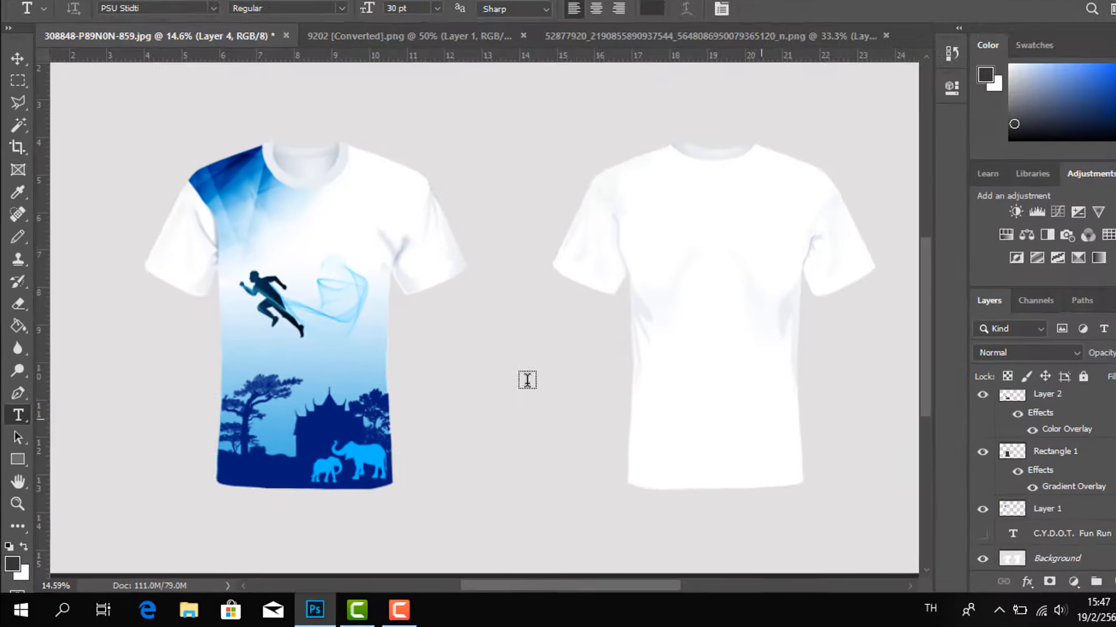
{"action": "left_click", "coordinate": [982, 533]}
{"action": "left_click", "coordinate": [565, 116]}
{"action": "left_click", "coordinate": [17, 59]}
{"action": "left_click_drag", "start_coordinate": [611, 118], "coordinate": [381, 274]}
{"action": "left_click_drag", "start_coordinate": [1086, 534], "coordinate": [1022, 405]}
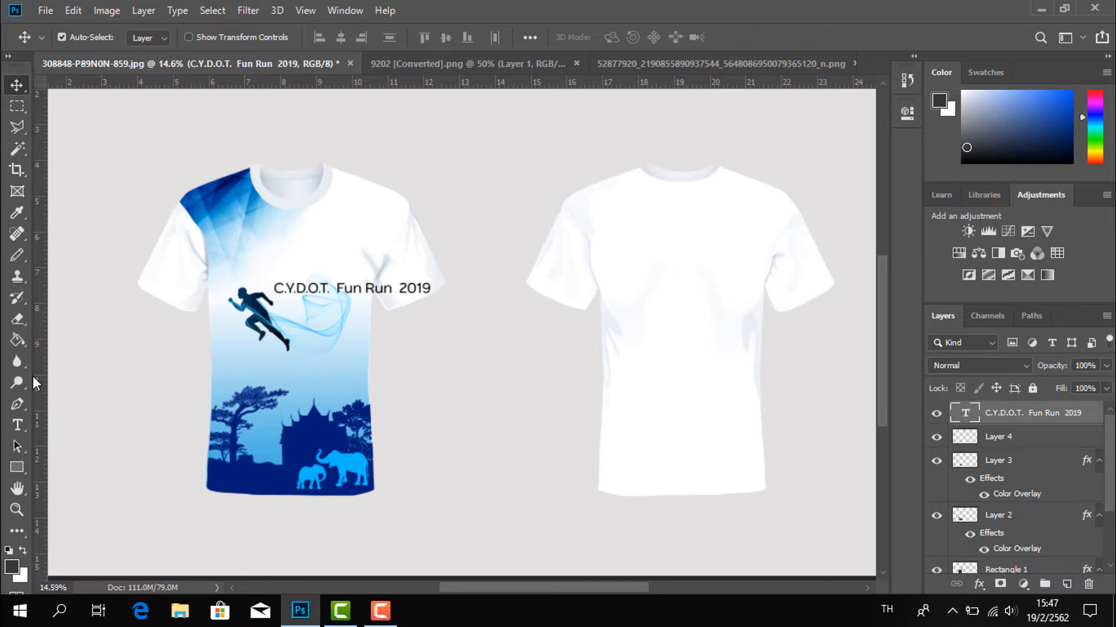
Break the event text into two lines after C.Y.D.O.T., set it in all caps, and reposition it beside the runner
{"action": "left_click", "coordinate": [17, 426]}
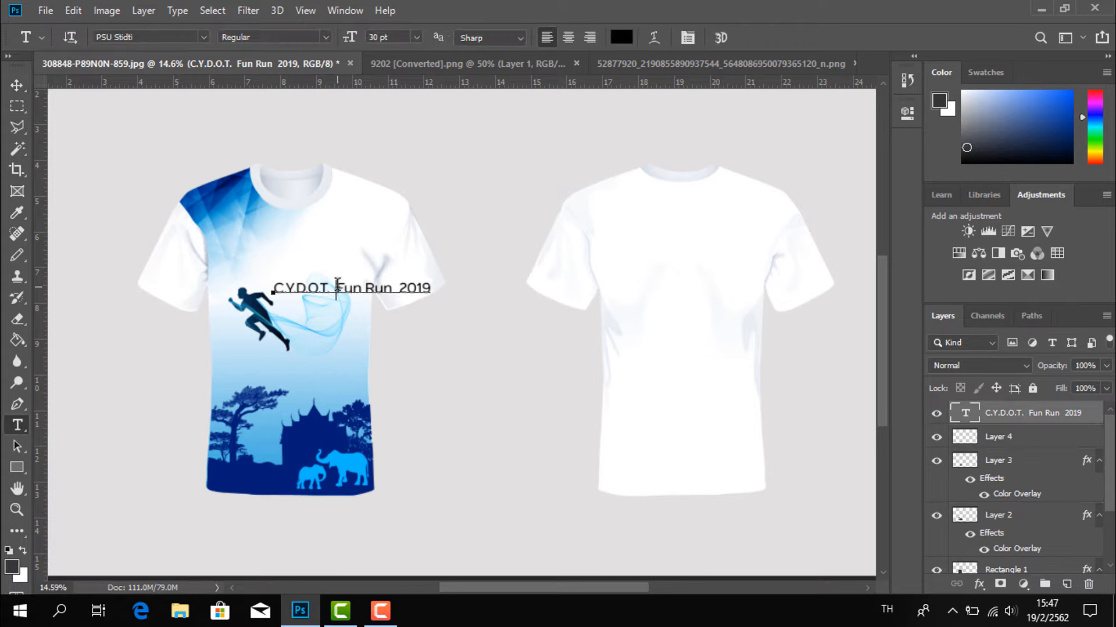
{"action": "left_click", "coordinate": [337, 285]}
{"action": "key", "text": "Return"}
{"action": "left_click_drag", "start_coordinate": [330, 349], "coordinate": [358, 352]}
{"action": "left_click", "coordinate": [687, 37]}
{"action": "left_click", "coordinate": [765, 258]}
{"action": "mouse_move", "coordinate": [301, 310]}
{"action": "left_mouse_down"}
{"action": "mouse_move", "coordinate": [356, 311]}
{"action": "mouse_move", "coordinate": [301, 292]}
{"action": "left_mouse_up"}
Enlarge the C.Y.D.O.T. line of the event text to 54 pt
{"action": "double_click", "coordinate": [379, 37]}
{"action": "type", "text": "50"}
{"action": "key", "text": "Return"}
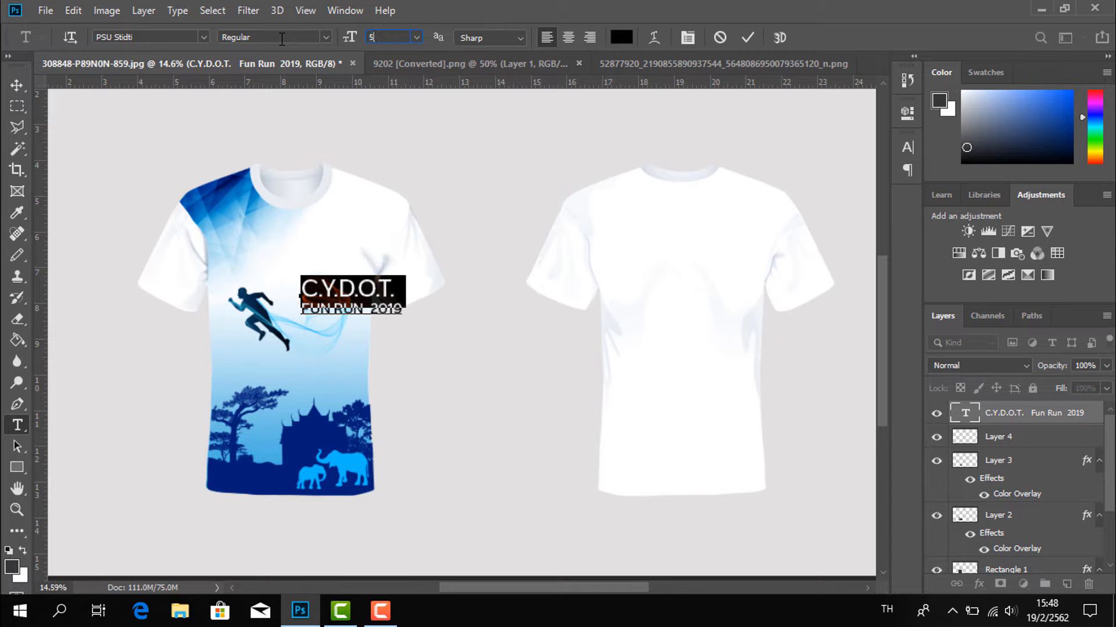
{"action": "key", "text": "Return"}
{"action": "left_click_drag", "start_coordinate": [388, 37], "coordinate": [293, 35]}
{"action": "type", "text": "54"}
{"action": "key", "text": "Return"}
{"action": "left_click", "coordinate": [1011, 416]}
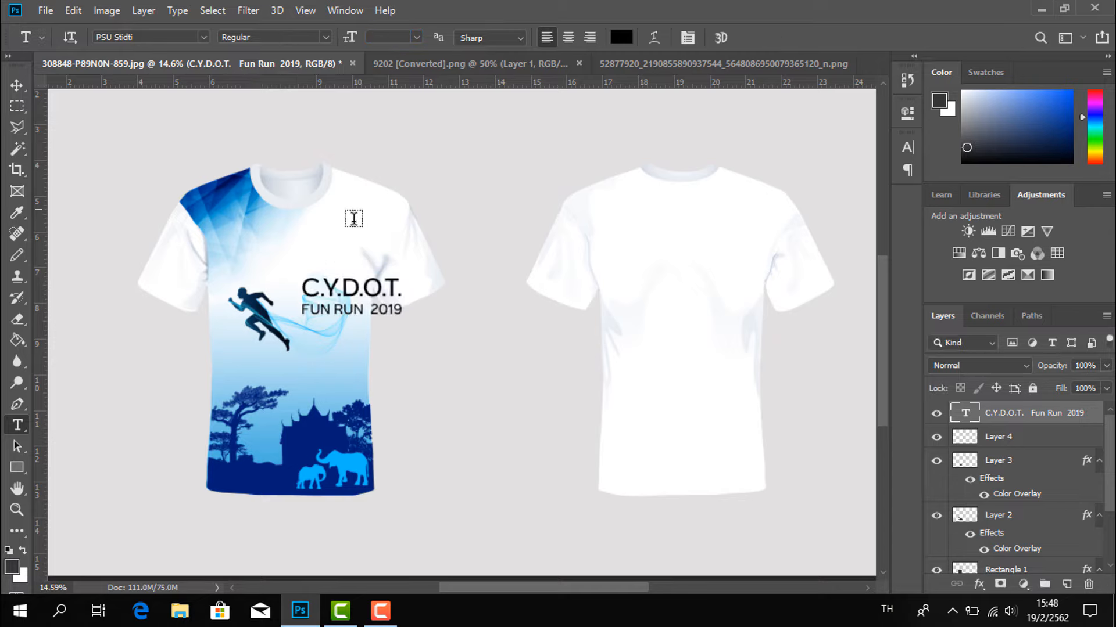
Move the event text closer to the runner and shift the runner slightly up on the front shirt
{"action": "left_click", "coordinate": [20, 88]}
{"action": "left_click_drag", "start_coordinate": [359, 290], "coordinate": [334, 299]}
{"action": "left_click_drag", "start_coordinate": [256, 313], "coordinate": [261, 298]}
Change the event text's font to Eak Chaimongcol UNI
{"action": "double_click", "coordinate": [964, 413]}
{"action": "left_click", "coordinate": [204, 37]}
{"action": "left_click_drag", "start_coordinate": [405, 108], "coordinate": [395, 145]}
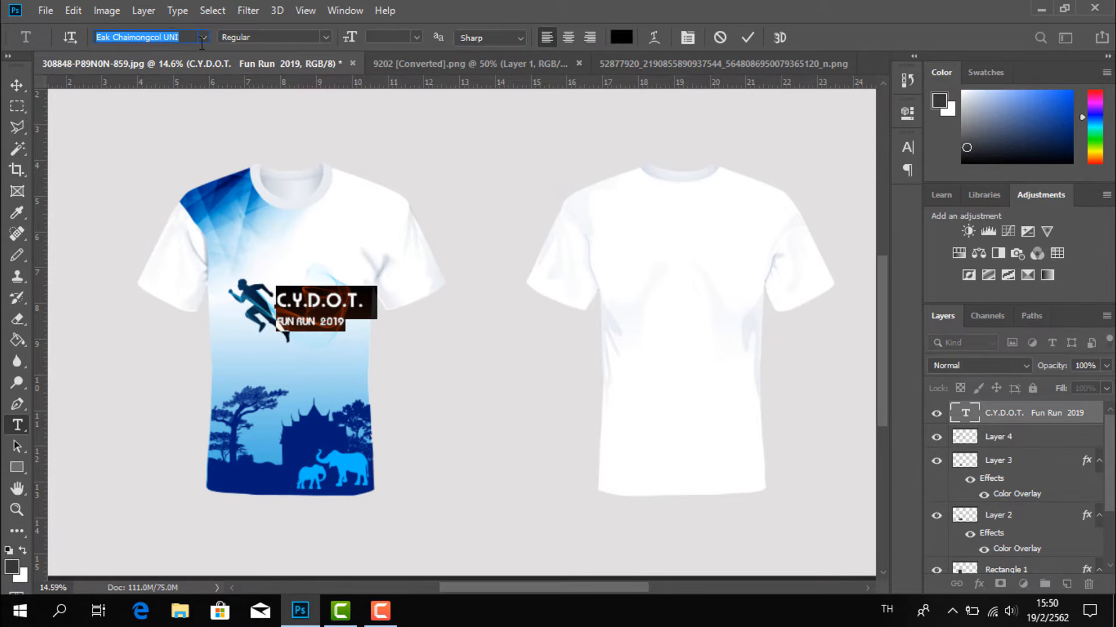
Set the event text's tracking to 0 and tighten the leading between its two lines to 22.04 pt
{"action": "left_click", "coordinate": [321, 306]}
{"action": "key", "text": "ctrl+a"}
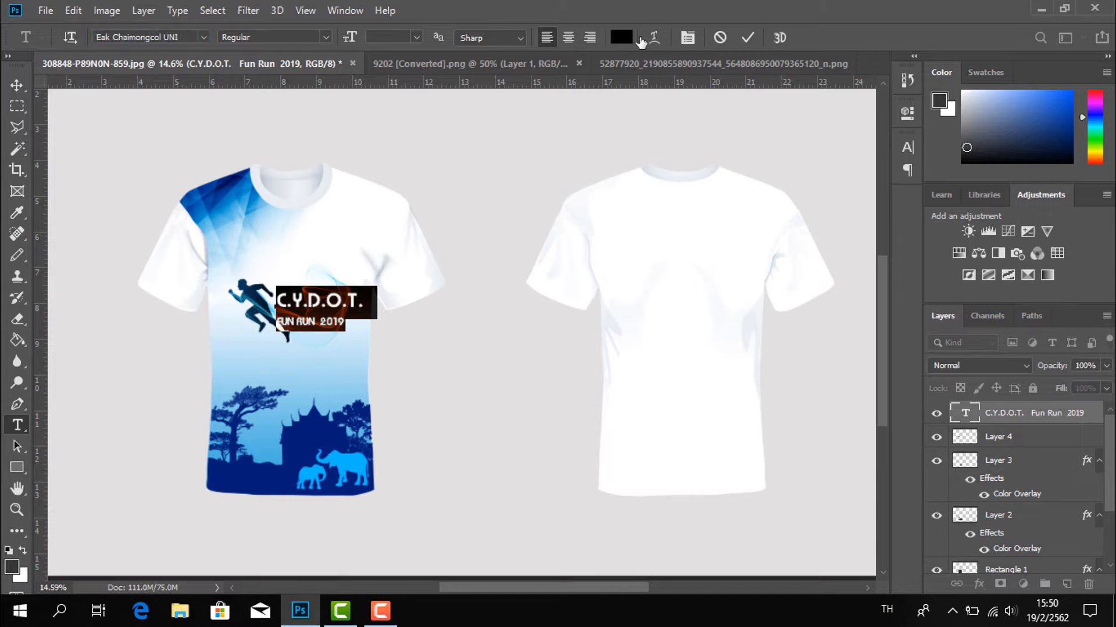
{"action": "left_click", "coordinate": [687, 37]}
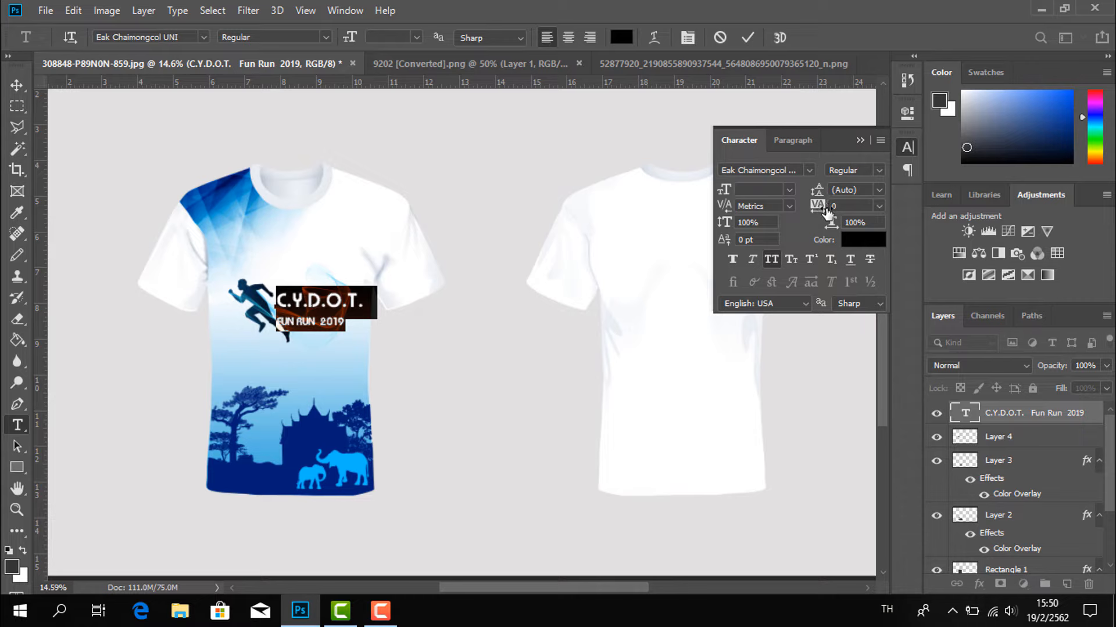
{"action": "left_click_drag", "start_coordinate": [819, 212], "coordinate": [823, 214]}
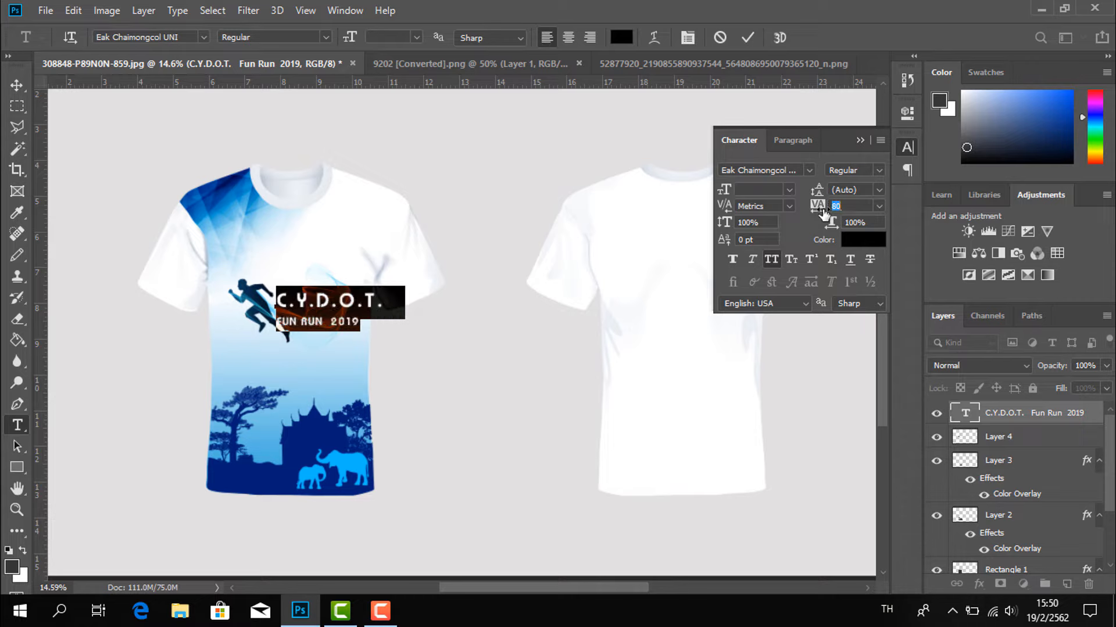
{"action": "left_click", "coordinate": [879, 206]}
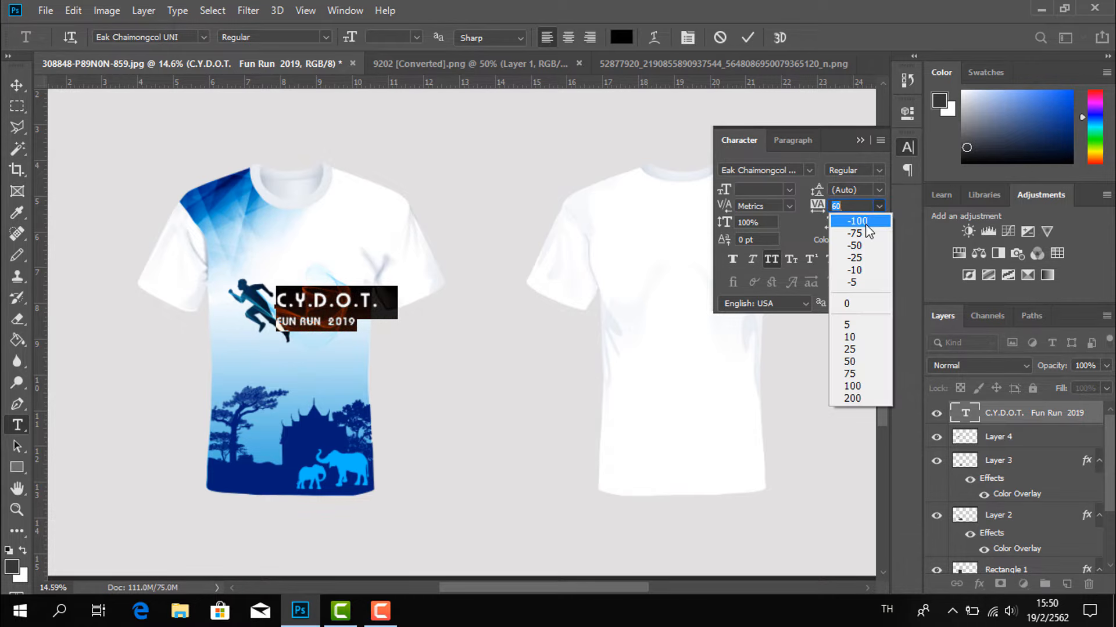
{"action": "left_click", "coordinate": [847, 304]}
{"action": "left_click_drag", "start_coordinate": [816, 190], "coordinate": [779, 191]}
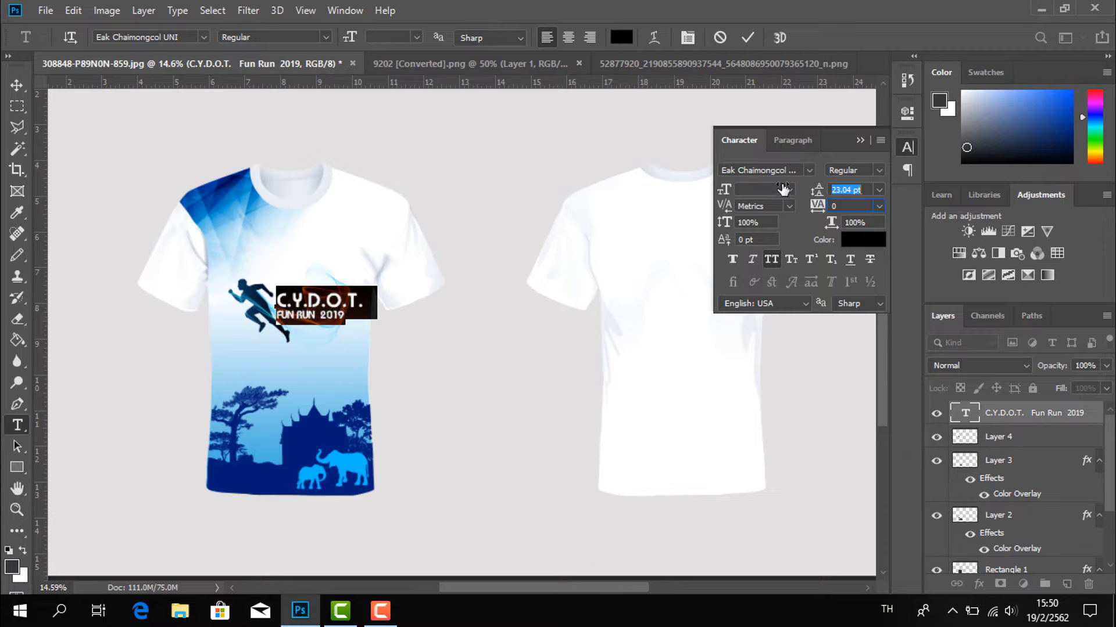
{"action": "left_click", "coordinate": [1019, 417]}
Add a Gradient Overlay to the event text and sample the shirt's bottom navy as a gradient stop colour
{"action": "right_click", "coordinate": [1025, 439]}
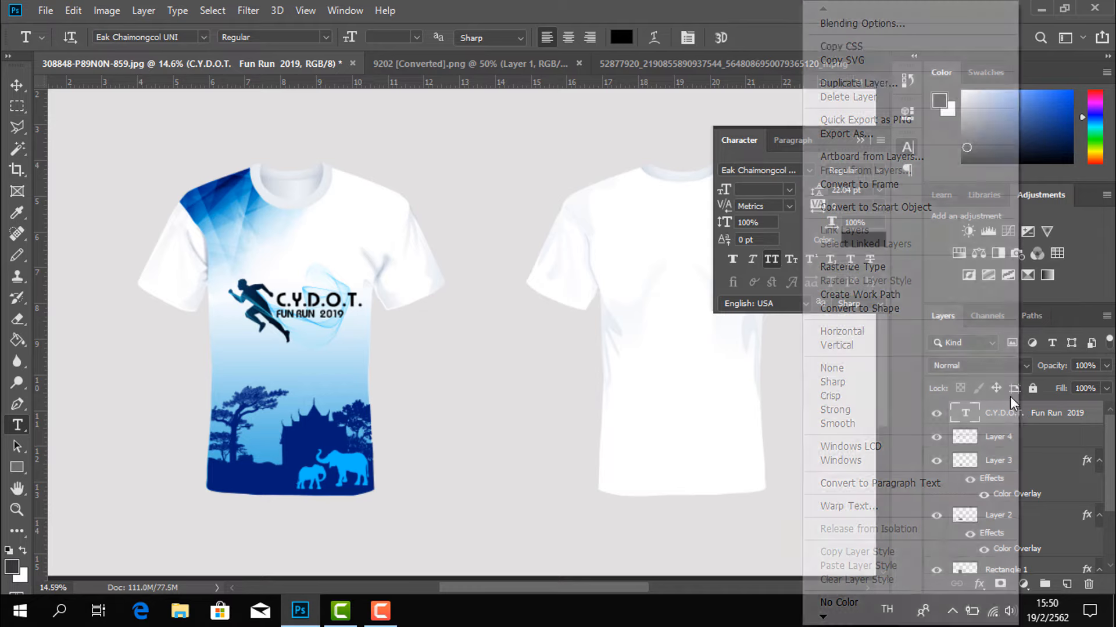
{"action": "left_click", "coordinate": [773, 17]}
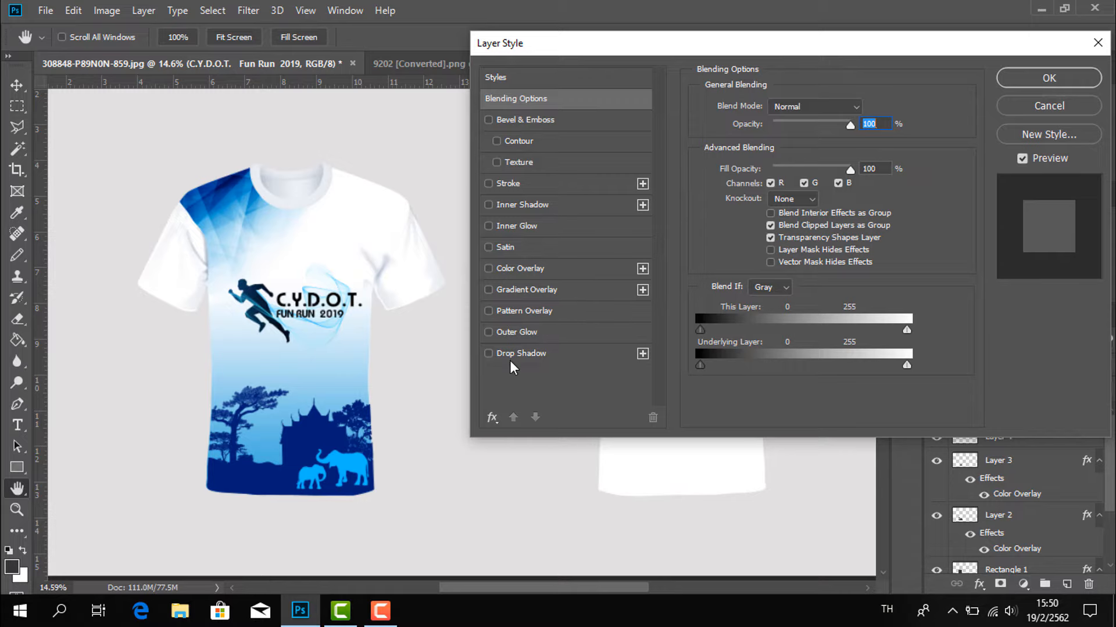
{"action": "left_click", "coordinate": [520, 290]}
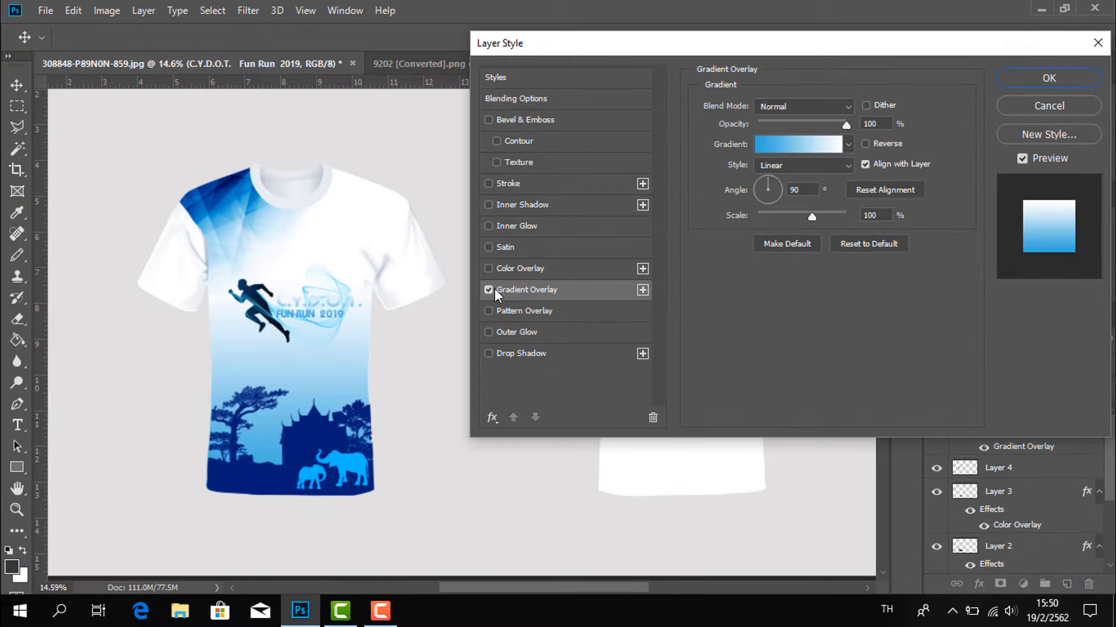
{"action": "left_click", "coordinate": [786, 148]}
{"action": "double_click", "coordinate": [538, 378]}
{"action": "left_click", "coordinate": [250, 480]}
{"action": "left_click", "coordinate": [770, 265]}
Make the text gradient run from blue to navy using colours sampled from the shirt, with the navy stop at 71%
{"action": "double_click", "coordinate": [868, 378]}
{"action": "left_click", "coordinate": [319, 346]}
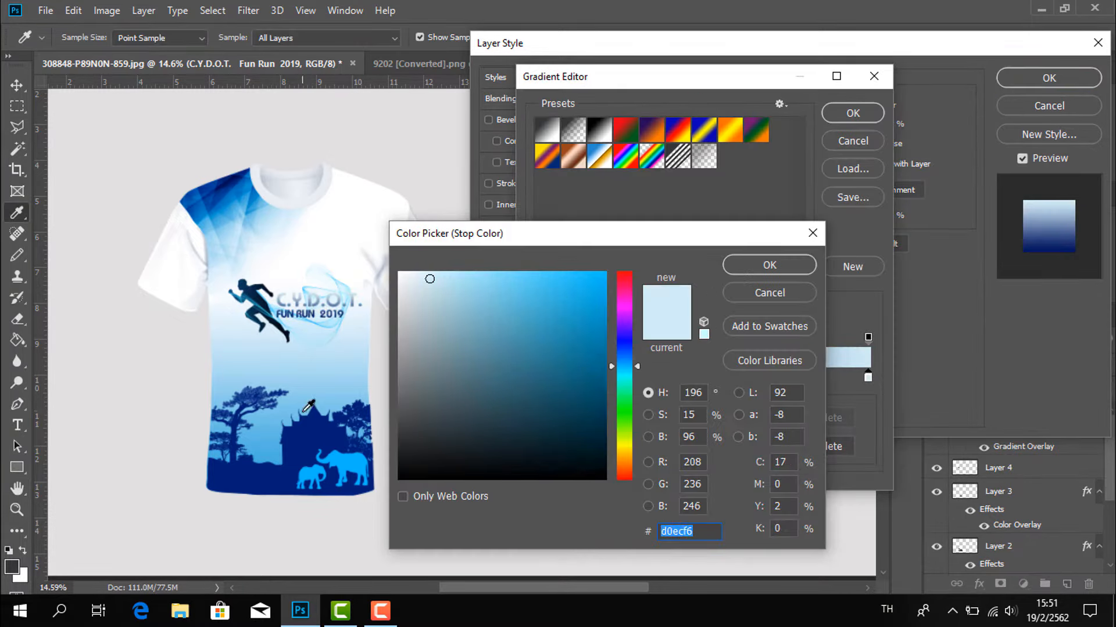
{"action": "left_click", "coordinate": [348, 468]}
{"action": "left_click", "coordinate": [769, 265]}
{"action": "left_click_drag", "start_coordinate": [867, 378], "coordinate": [773, 378]}
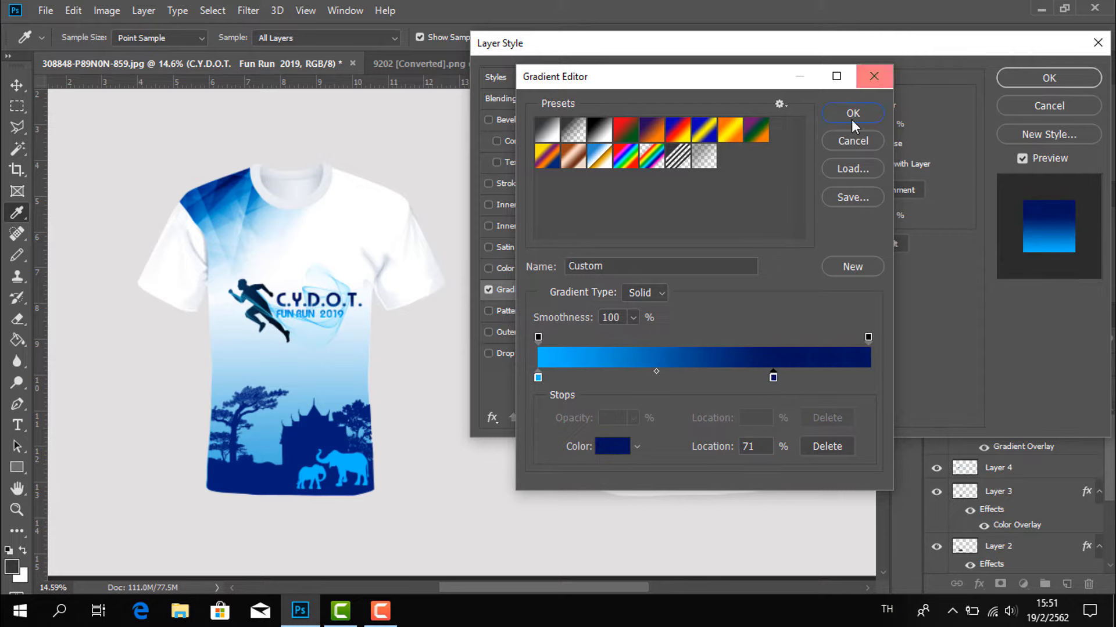
{"action": "double_click", "coordinate": [538, 378]}
{"action": "left_click", "coordinate": [602, 293]}
{"action": "left_click", "coordinate": [769, 265]}
{"action": "left_click", "coordinate": [853, 113]}
Add a white 10 px outside stroke to the event text and apply the layer style
{"action": "left_click", "coordinate": [500, 183]}
{"action": "left_click", "coordinate": [736, 224]}
{"action": "left_click", "coordinate": [401, 273]}
{"action": "left_click", "coordinate": [770, 265]}
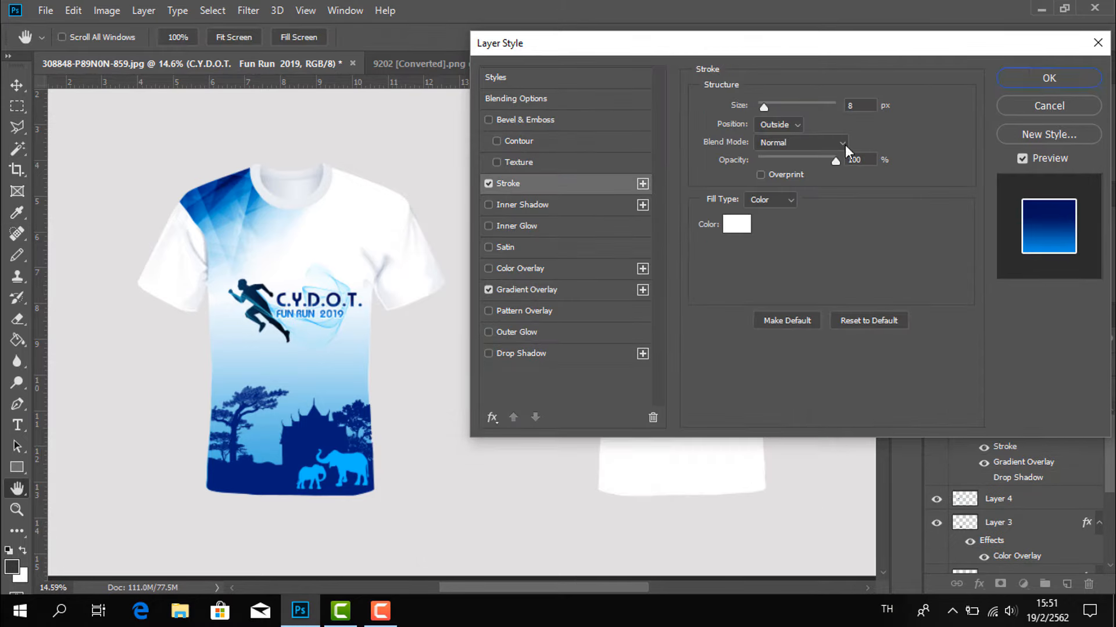
{"action": "left_click_drag", "start_coordinate": [763, 109], "coordinate": [768, 109]}
{"action": "left_click", "coordinate": [1063, 77]}
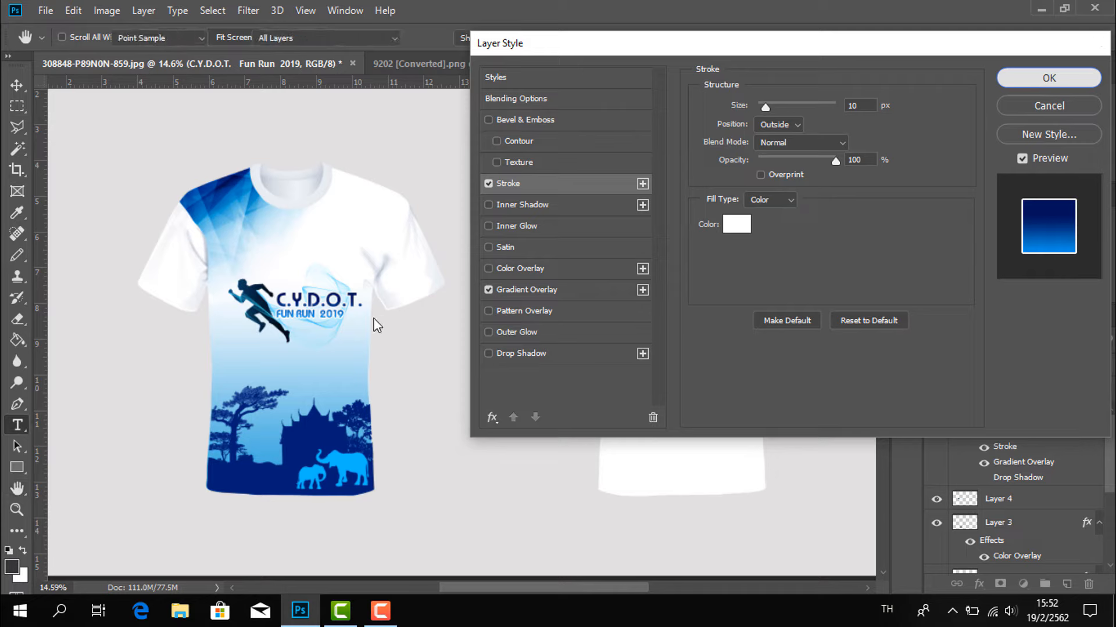
Set the C.Y.D.O.T. line to 45 pt and scale the whole event text up slightly
{"action": "type", "text": "45"}
{"action": "key", "text": "Return"}
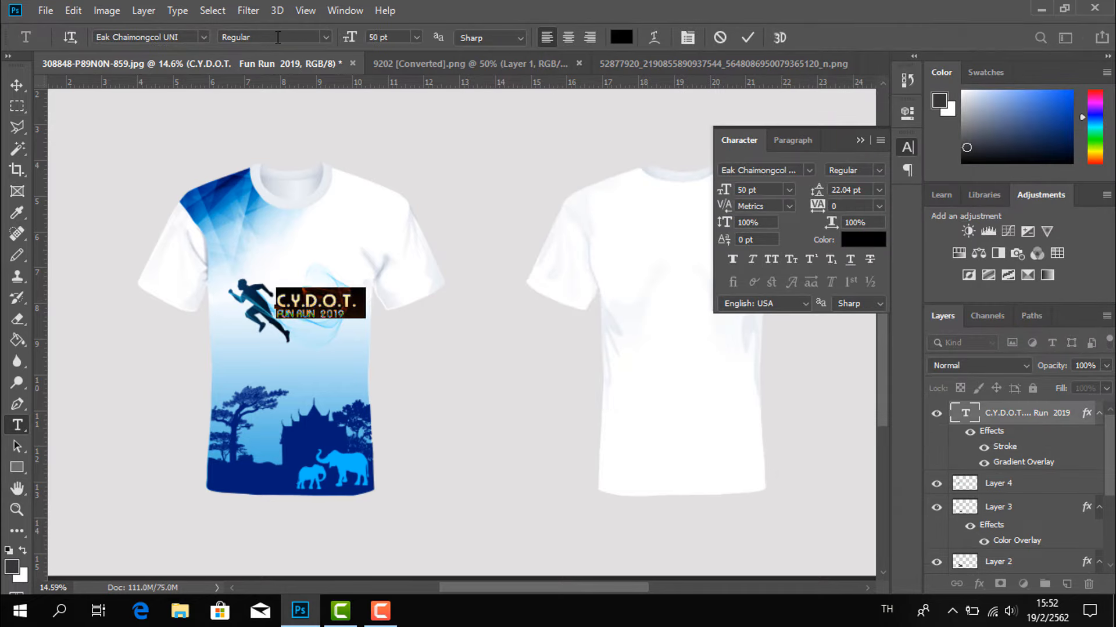
{"action": "key", "text": "ctrl+Return"}
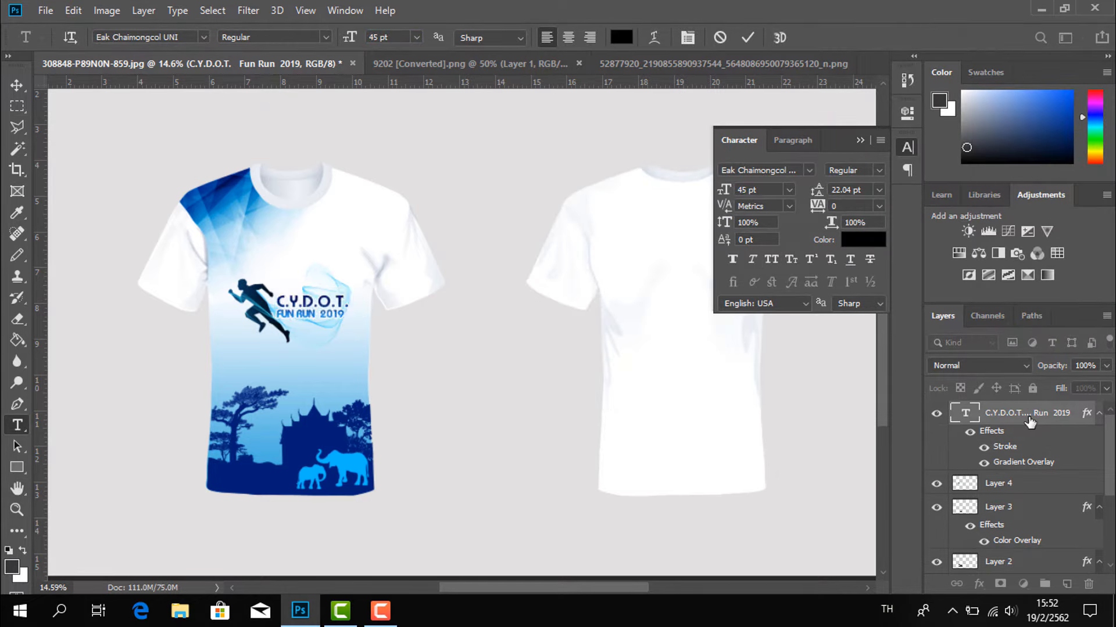
{"action": "key", "text": "ctrl+t"}
{"action": "left_click_drag", "start_coordinate": [357, 289], "coordinate": [370, 281]}
{"action": "key", "text": "Return"}
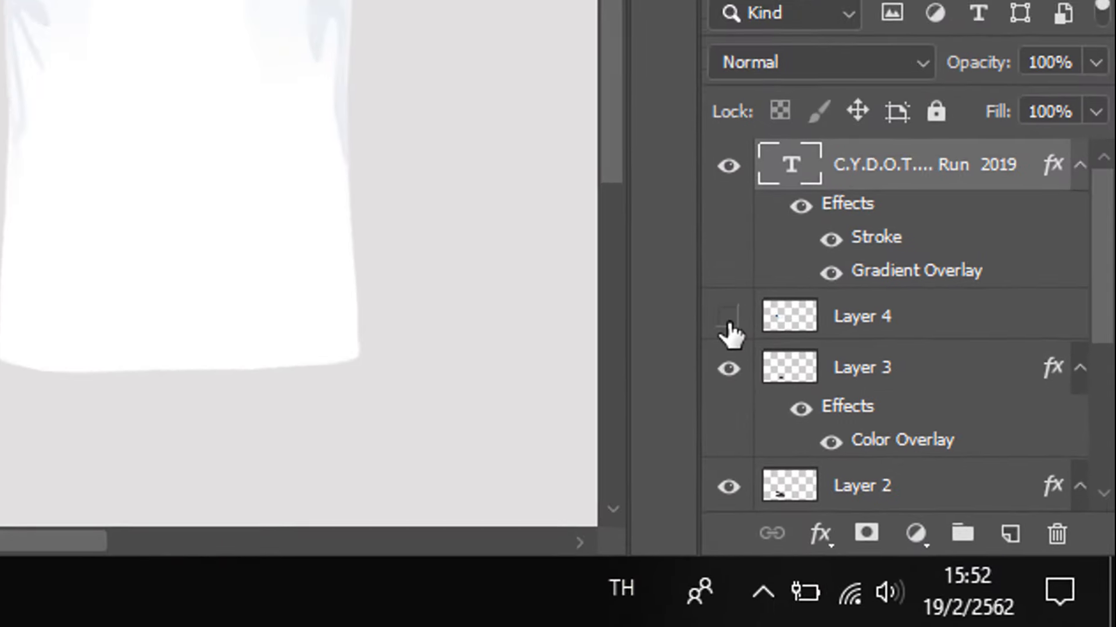
Merge the event text layer with the runner graphic on Layer 4
{"action": "left_click", "coordinate": [923, 319], "text": "ctrl"}
{"action": "right_click", "coordinate": [925, 152]}
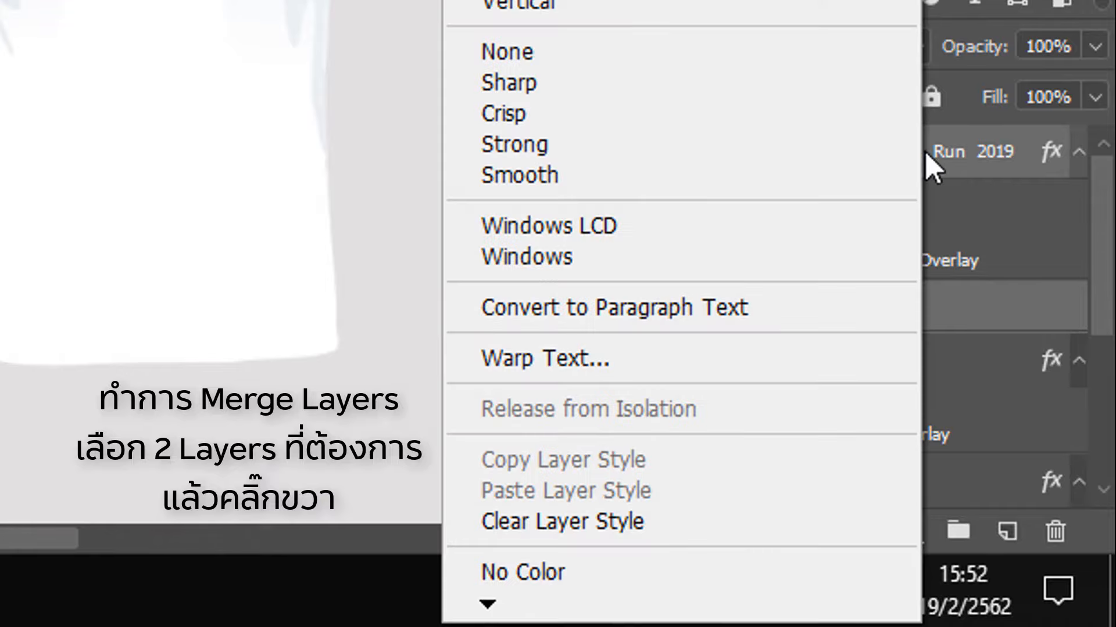
{"action": "right_click", "coordinate": [947, 308]}
{"action": "left_click", "coordinate": [583, 308]}
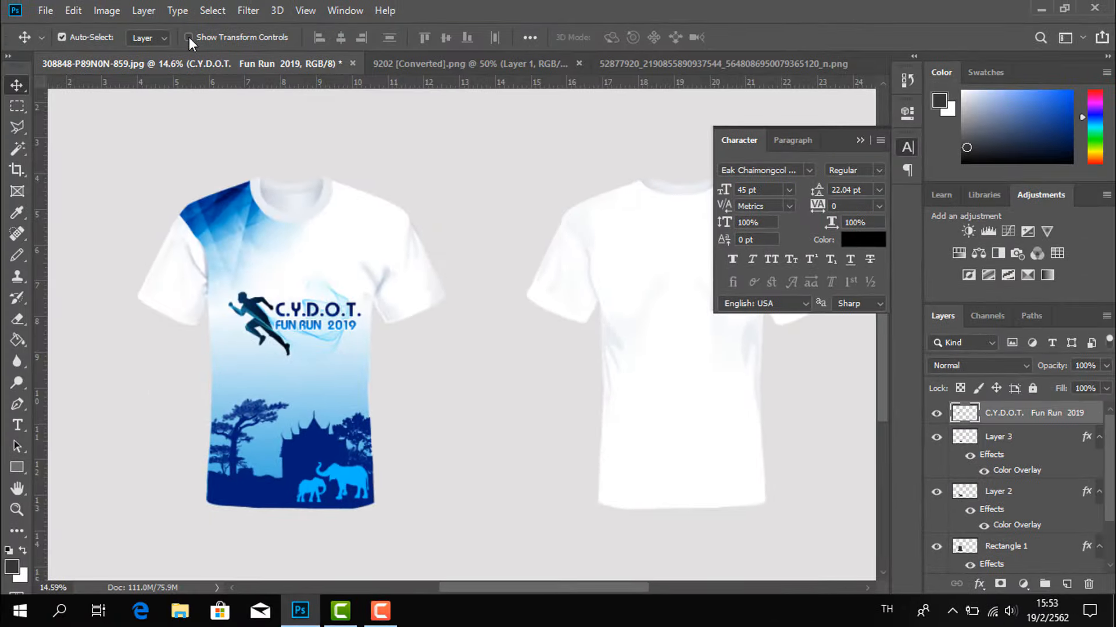
Scale the merged runner and text graphic down slightly and move it a little lower on the chest
{"action": "left_click", "coordinate": [189, 38]}
{"action": "left_click_drag", "start_coordinate": [361, 276], "coordinate": [342, 285]}
{"action": "key", "text": "Return"}
{"action": "left_click", "coordinate": [302, 331]}
{"action": "key", "text": "ctrl+z"}
{"action": "left_click_drag", "start_coordinate": [299, 330], "coordinate": [299, 348]}
{"action": "left_click", "coordinate": [61, 37]}
Close 9202 [Converted].png without saving its changes
{"action": "left_click", "coordinate": [517, 61]}
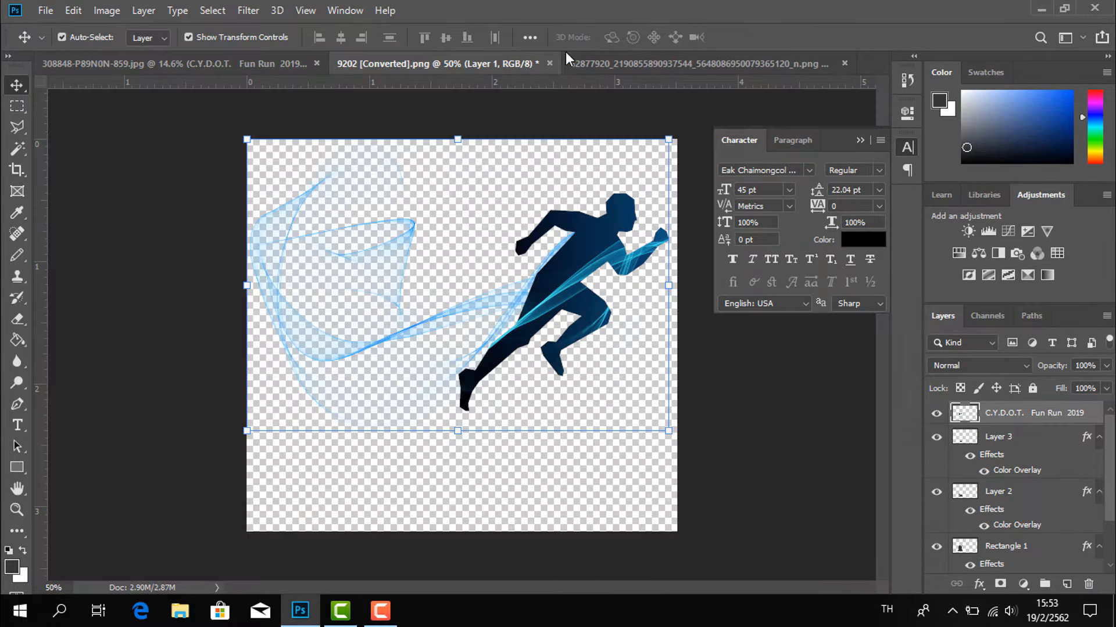
{"action": "left_click", "coordinate": [549, 64]}
{"action": "left_click", "coordinate": [550, 238]}
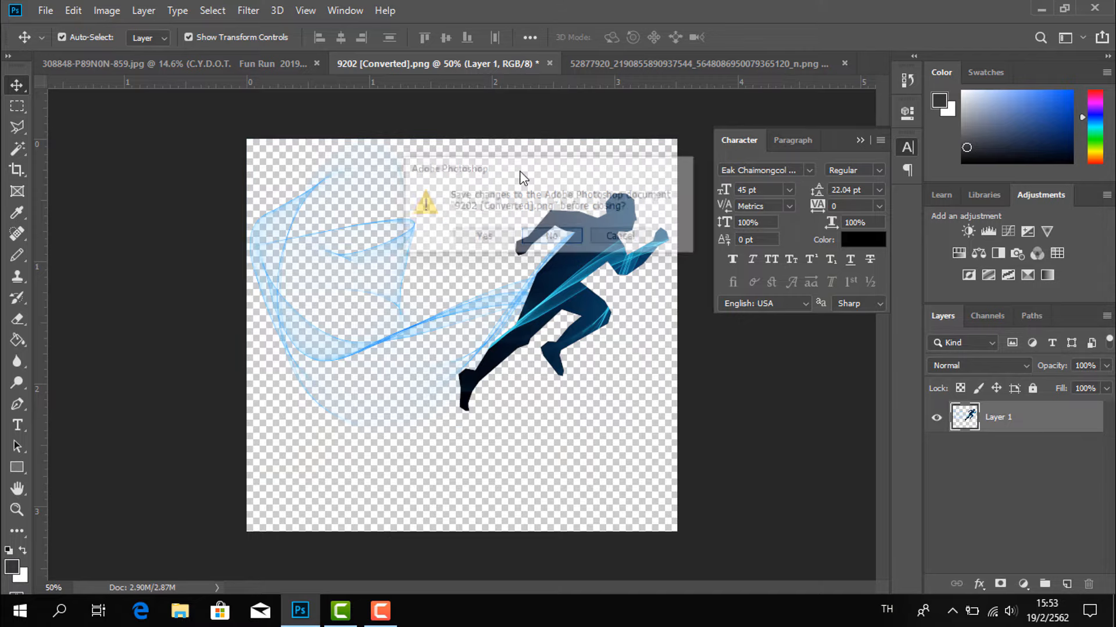
Bring the logo from the 52877920 PNG into the T-shirt document and scale it down on the upper chest opposite the blue shoulder
{"action": "left_click", "coordinate": [511, 63]}
{"action": "left_click_drag", "start_coordinate": [541, 314], "coordinate": [326, 251]}
{"action": "left_click_drag", "start_coordinate": [411, 182], "coordinate": [357, 229]}
{"action": "key", "text": "Return"}
{"action": "left_click", "coordinate": [189, 38]}
{"action": "key", "text": "ctrl+t"}
{"action": "key", "text": "Return"}
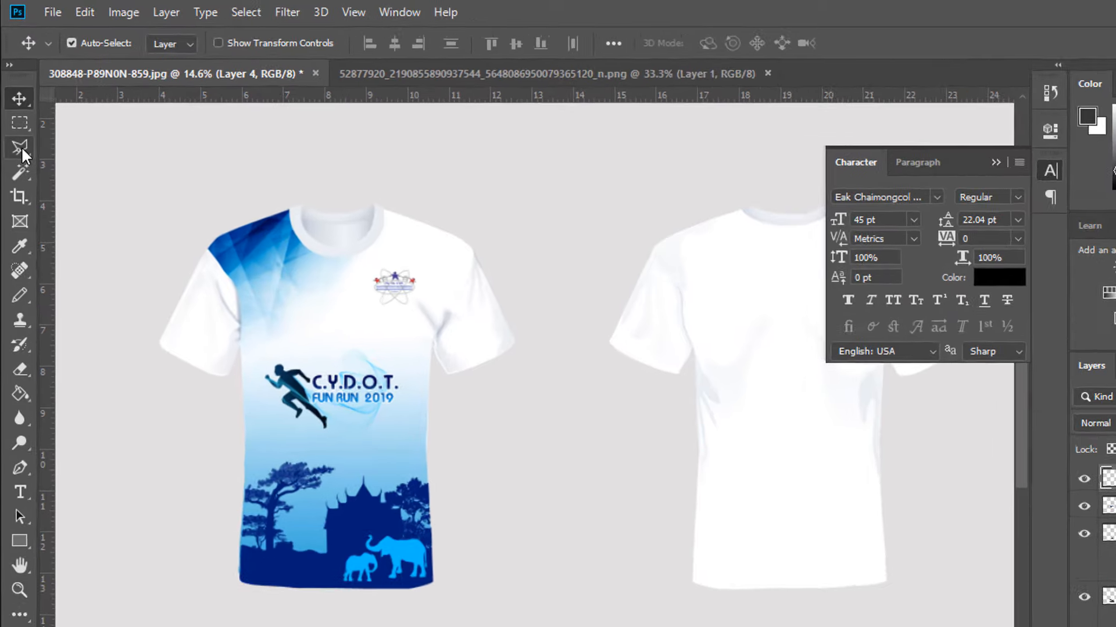
Select the front shirt's sleeve beside the blue shoulder pattern on the Background layer with the Magnetic Lasso
{"action": "left_click", "coordinate": [18, 126]}
{"action": "left_click", "coordinate": [30, 202]}
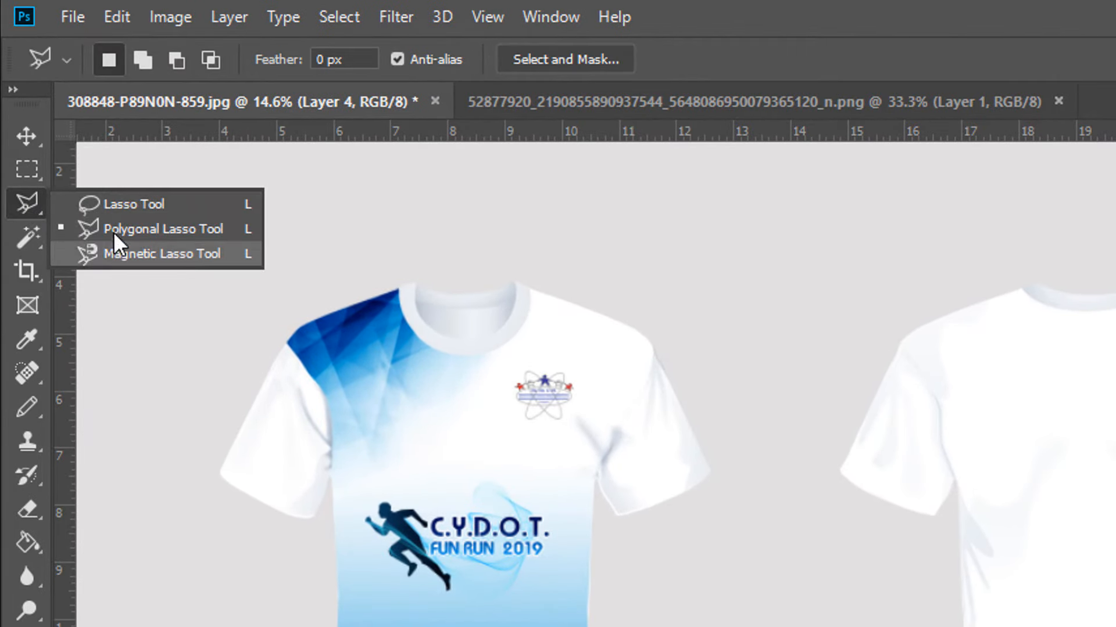
{"action": "left_click", "coordinate": [102, 252]}
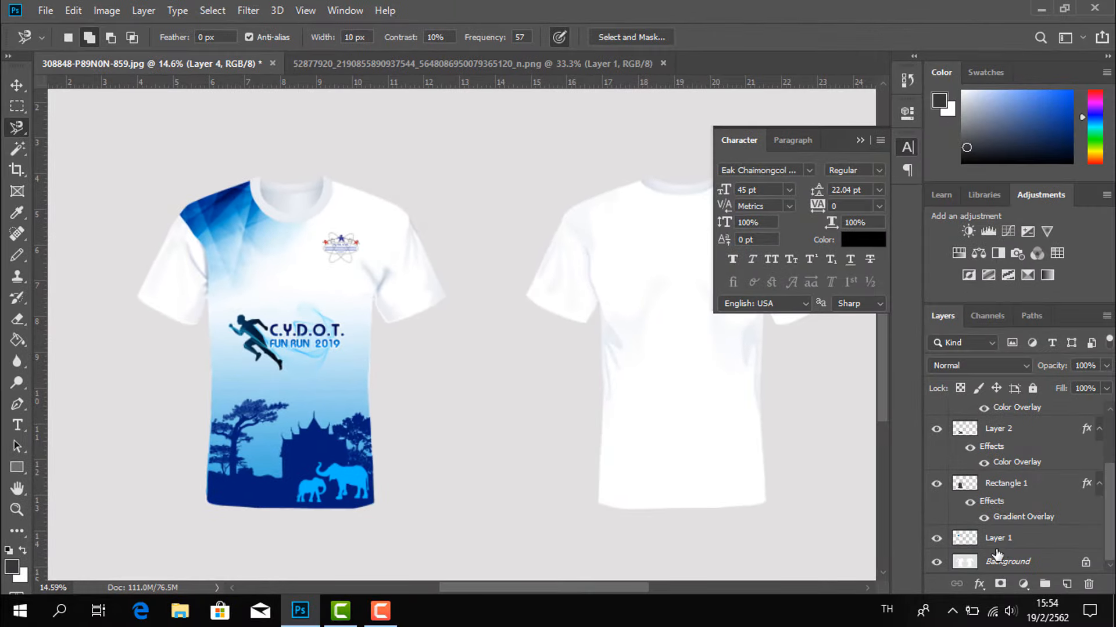
{"action": "left_click", "coordinate": [996, 555]}
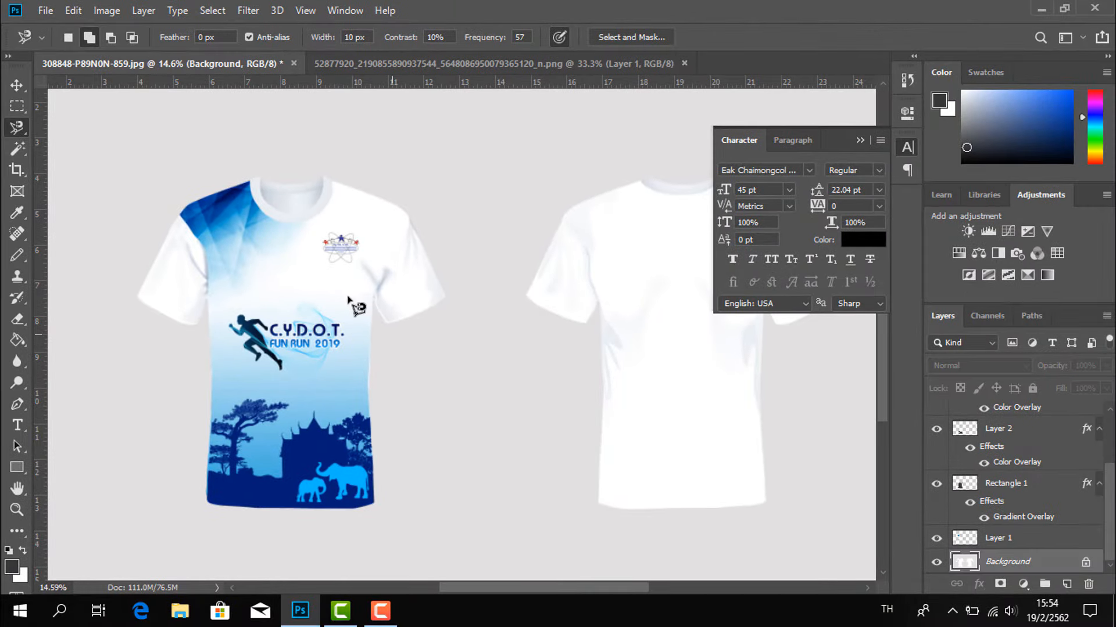
{"action": "scroll", "coordinate": [172, 253], "scroll_direction": "up", "scroll_amount": 3}
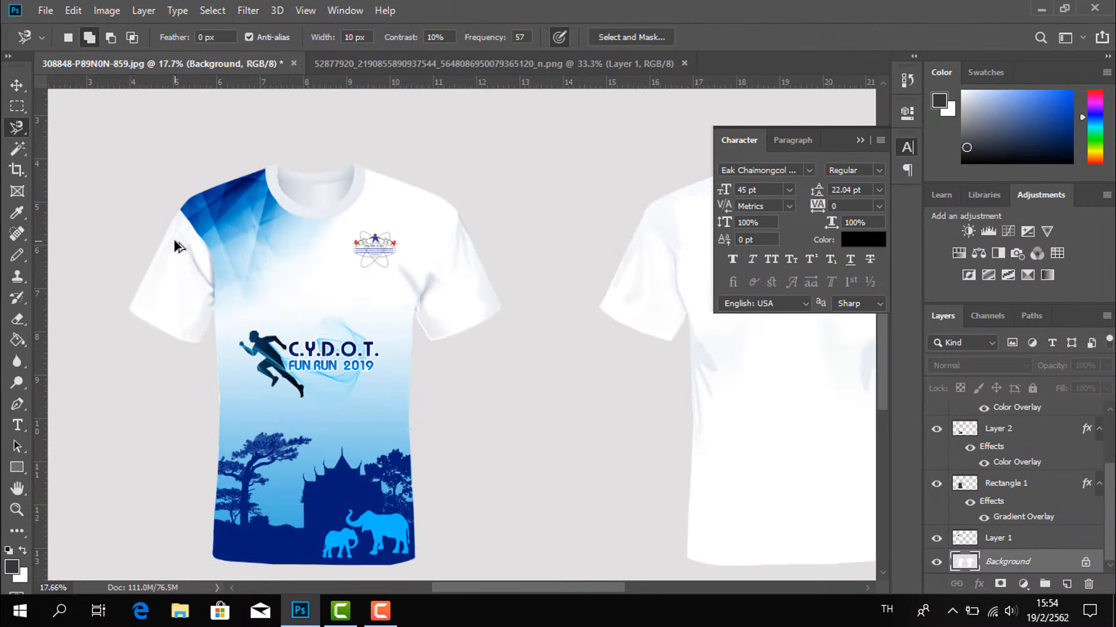
{"action": "left_click", "coordinate": [855, 142]}
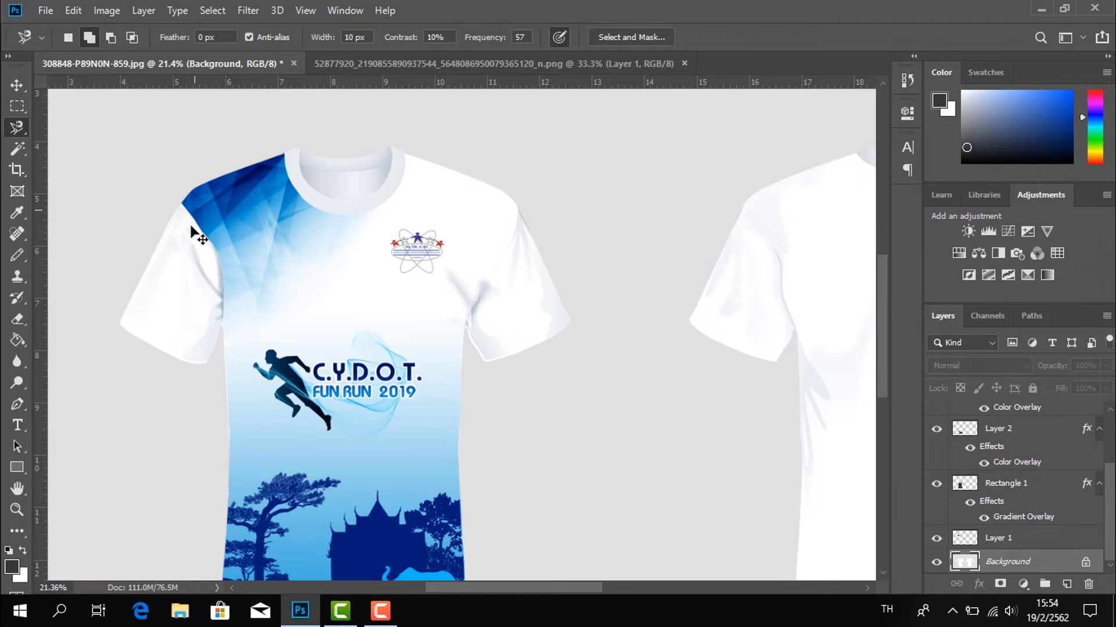
{"action": "scroll", "coordinate": [208, 239], "scroll_direction": "up", "scroll_amount": 2}
{"action": "scroll", "coordinate": [186, 325], "scroll_direction": "up", "scroll_amount": 1}
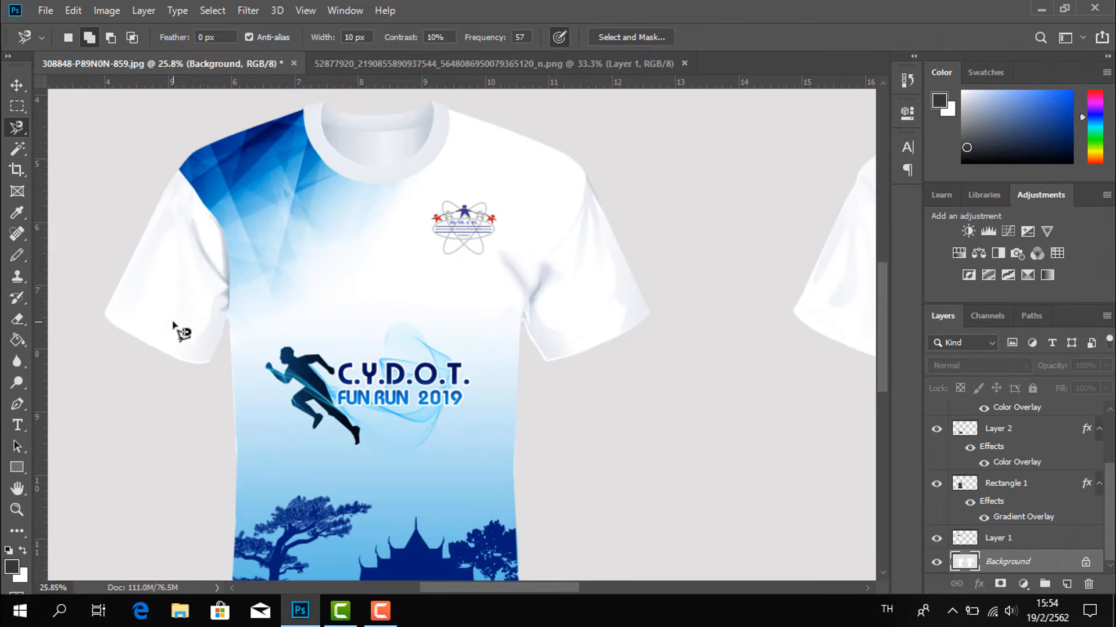
{"action": "left_click", "coordinate": [177, 156]}
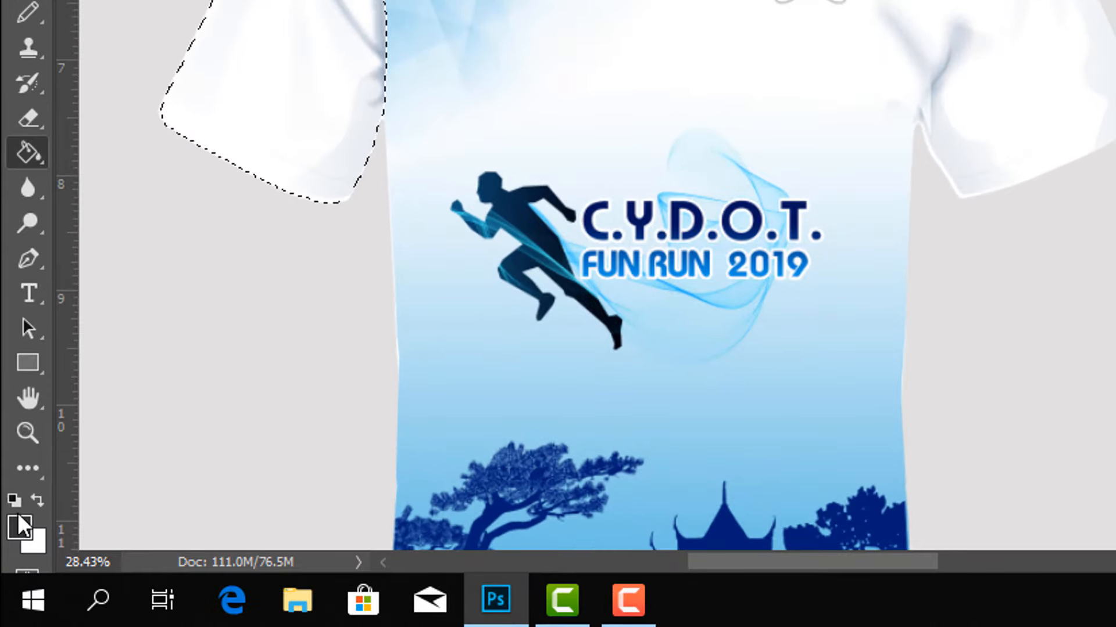
Fill the selected sleeve with navy #000e53 sampled from the shoulder pattern, including its fold remnants, and clear the selection
{"action": "left_click", "coordinate": [20, 526]}
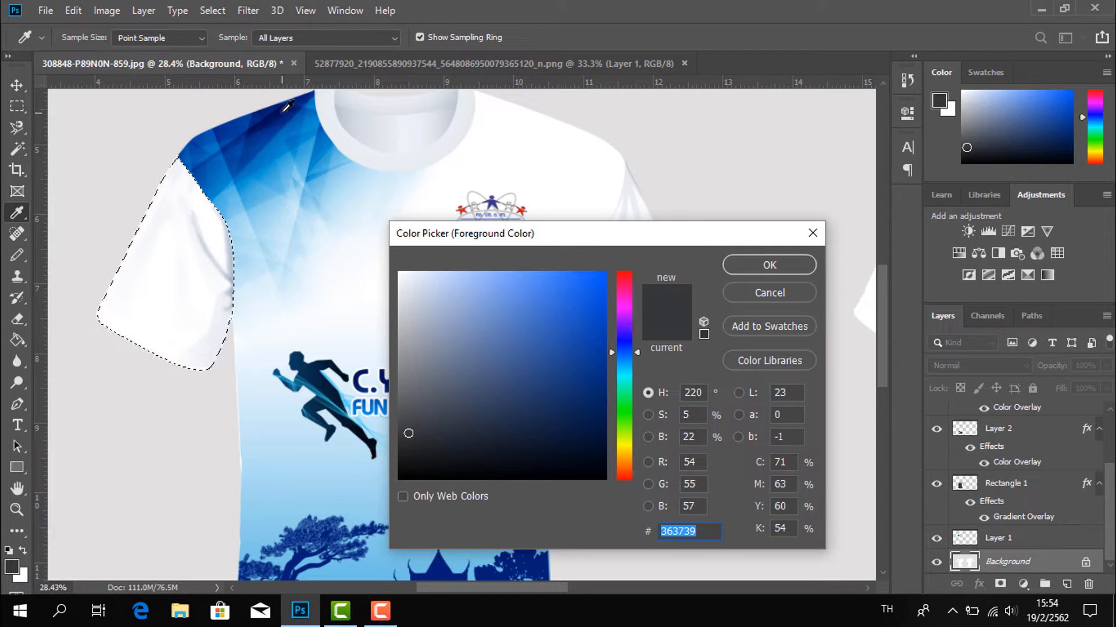
{"action": "left_click", "coordinate": [287, 106]}
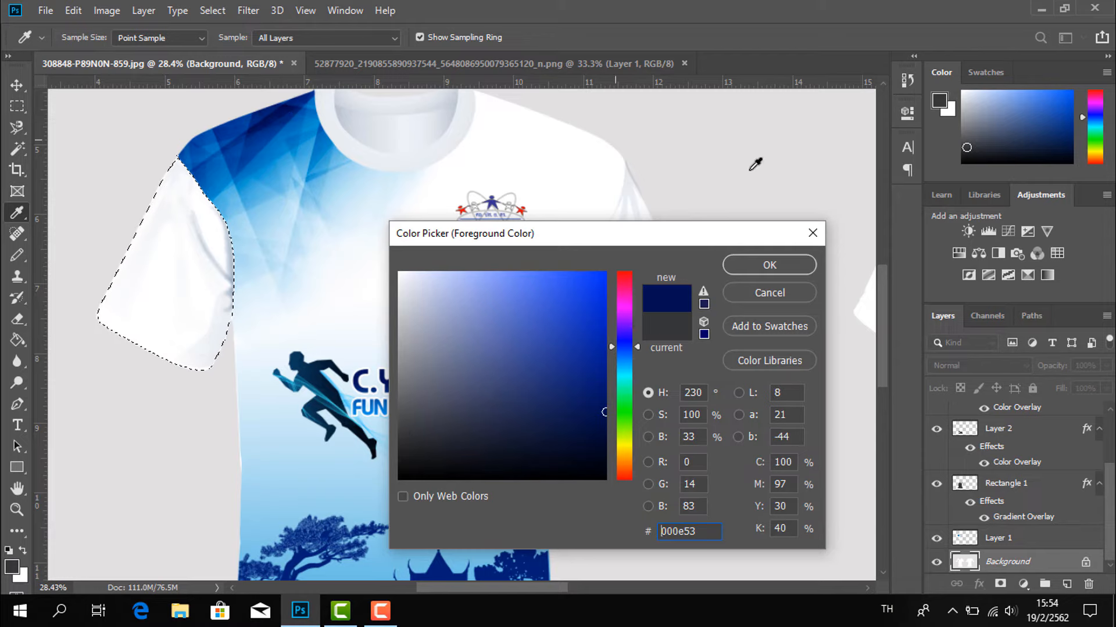
{"action": "left_click", "coordinate": [764, 267]}
{"action": "key", "text": "g"}
{"action": "left_click", "coordinate": [201, 259]}
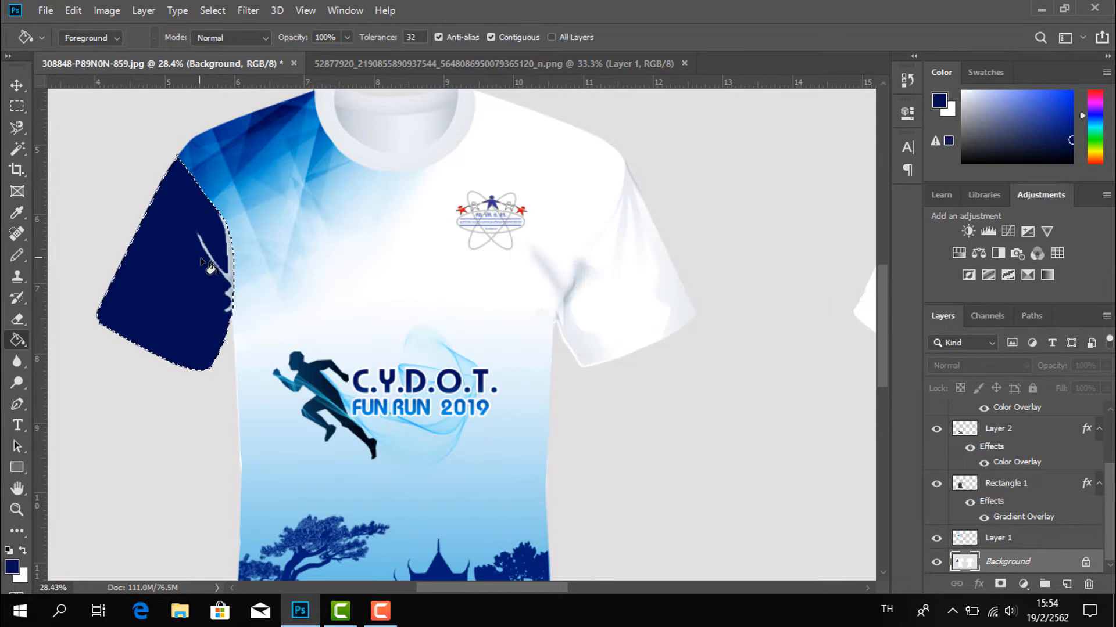
{"action": "left_click", "coordinate": [232, 266]}
{"action": "key", "text": "ctrl+d"}
{"action": "scroll", "coordinate": [250, 256], "scroll_direction": "down", "scroll_amount": 1}
{"action": "scroll", "coordinate": [269, 260], "scroll_direction": "down", "scroll_amount": 5}
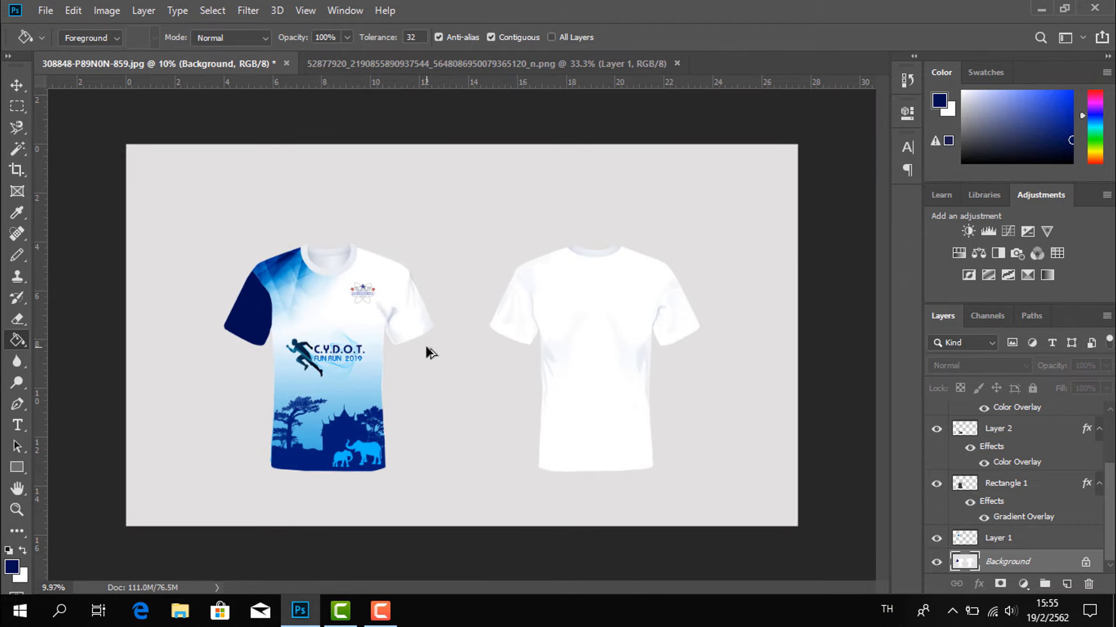
Select the back shirt's sleeve beside the front label side's opposite edge with the Polygonal Lasso and fill it navy with the Paint Bucket
{"action": "scroll", "coordinate": [430, 353], "scroll_direction": "up", "scroll_amount": 1}
{"action": "scroll", "coordinate": [581, 335], "scroll_direction": "up", "scroll_amount": 7}
{"action": "left_click", "coordinate": [17, 128]}
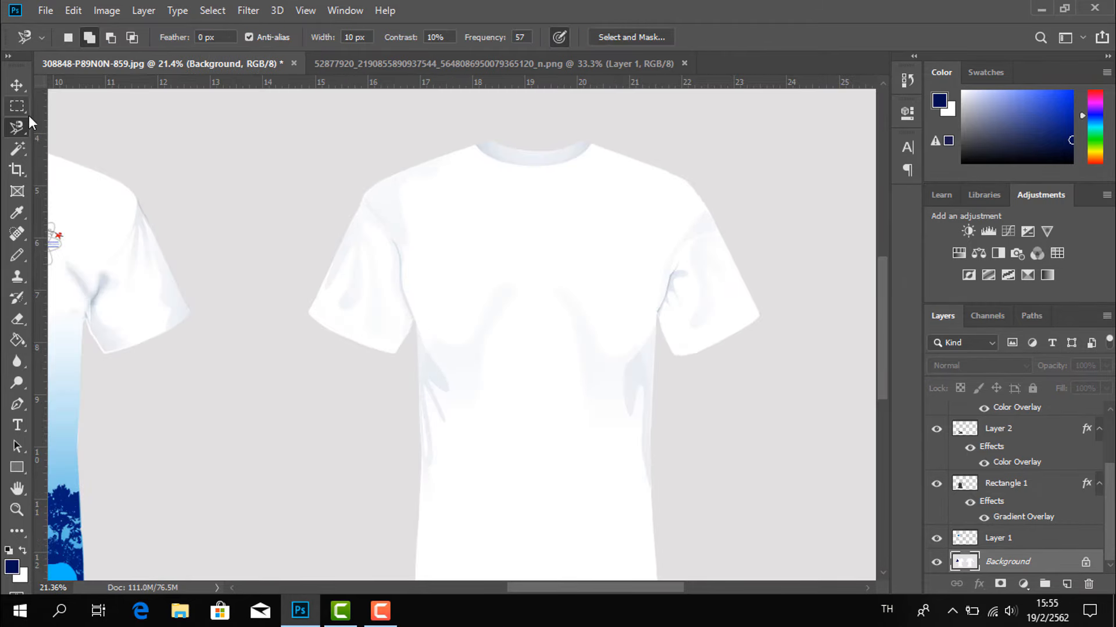
{"action": "right_click", "coordinate": [15, 129]}
{"action": "left_click", "coordinate": [82, 143]}
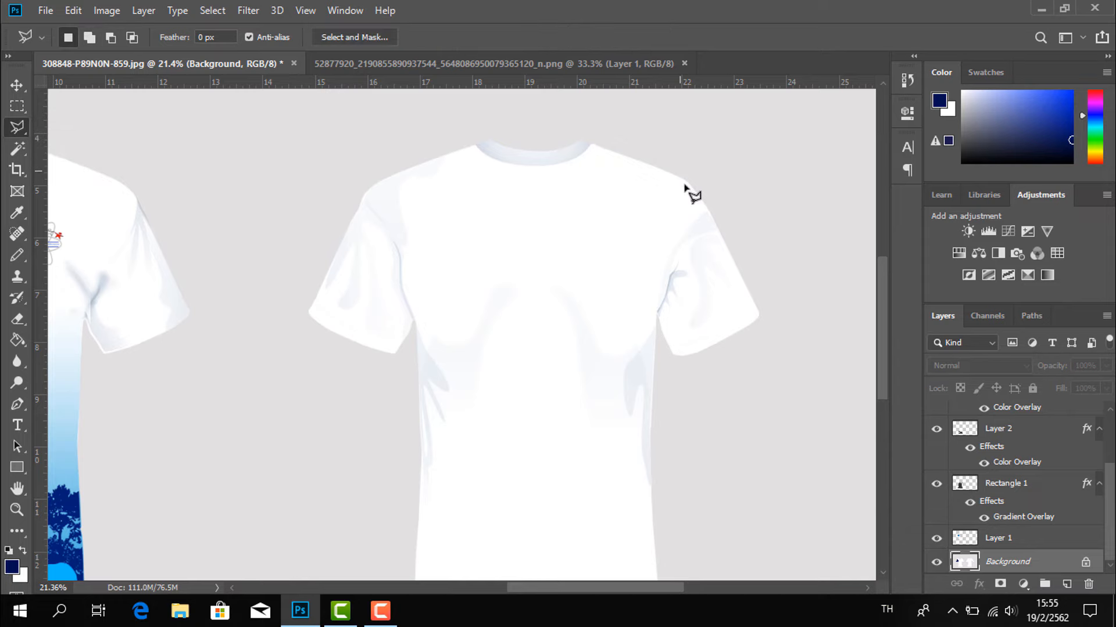
{"action": "double_click", "coordinate": [740, 271]}
{"action": "key", "text": "g"}
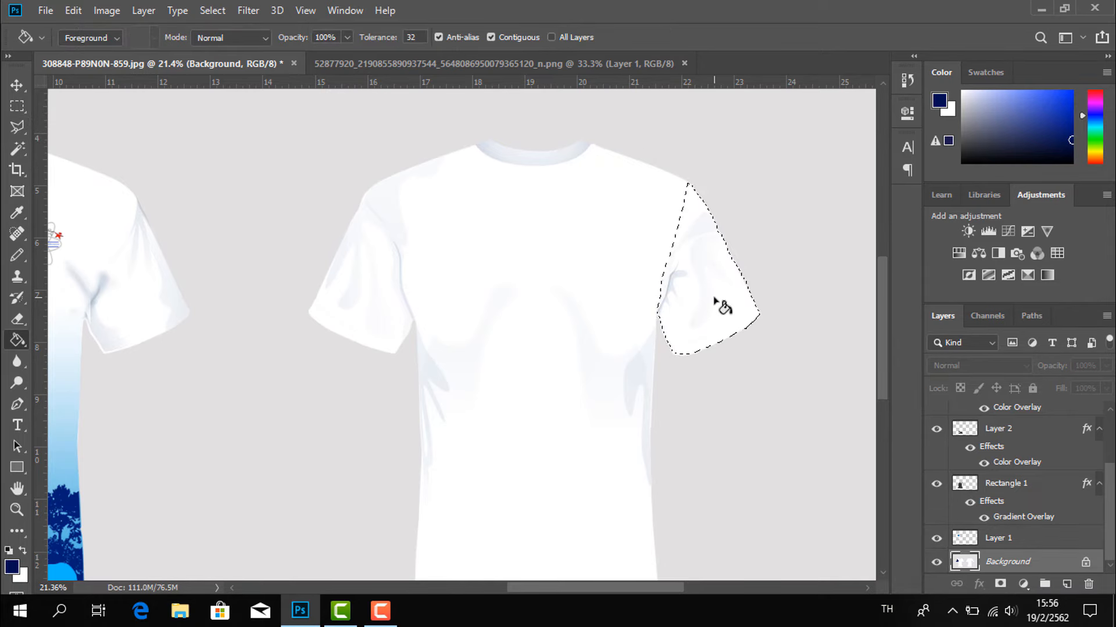
{"action": "left_click", "coordinate": [721, 304]}
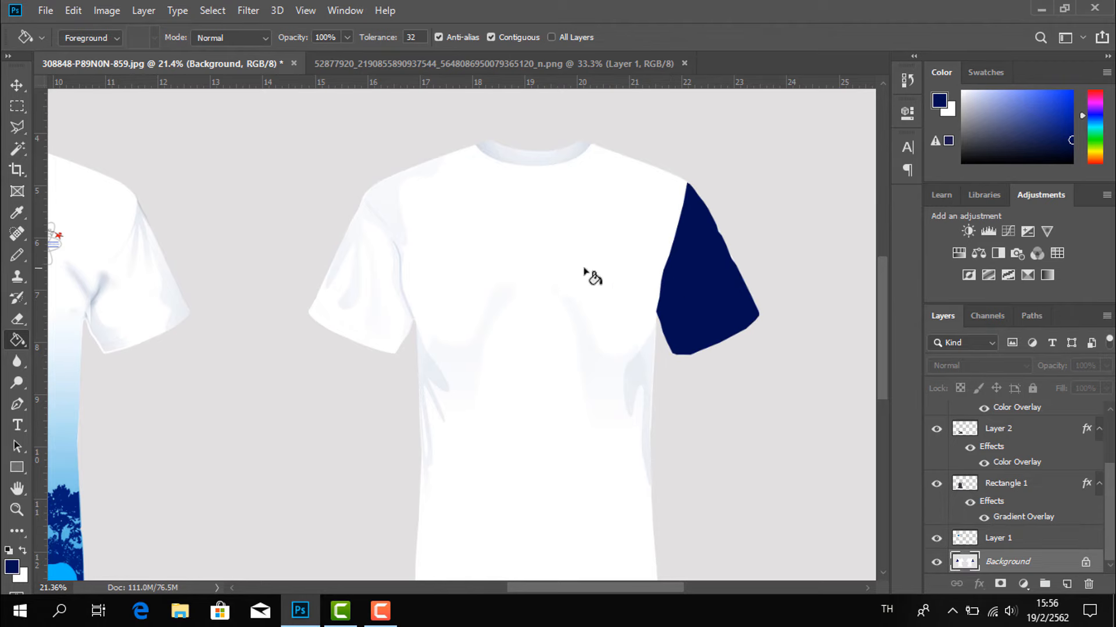
Duplicate the Rectangle 1 gradient layer, move the copy onto the back shirt's body and nudge it into alignment
{"action": "scroll", "coordinate": [584, 271], "scroll_direction": "up", "scroll_amount": 1}
{"action": "scroll", "coordinate": [639, 264], "scroll_direction": "down", "scroll_amount": 4}
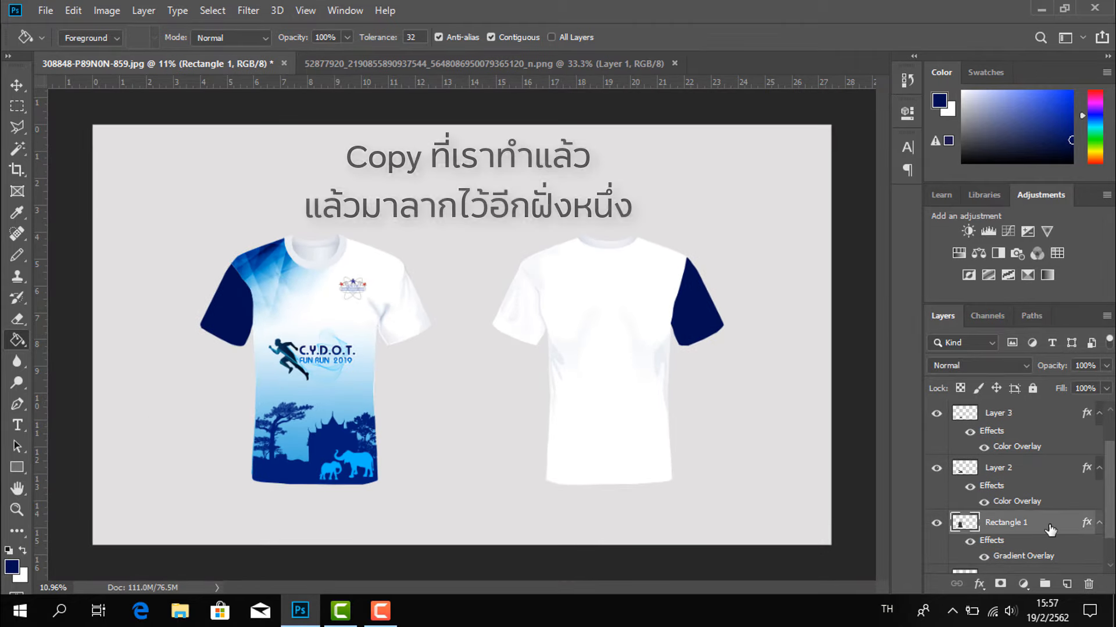
{"action": "left_click_drag", "start_coordinate": [1049, 529], "coordinate": [1066, 584]}
{"action": "left_click", "coordinate": [17, 85]}
{"action": "left_click_drag", "start_coordinate": [326, 402], "coordinate": [621, 409]}
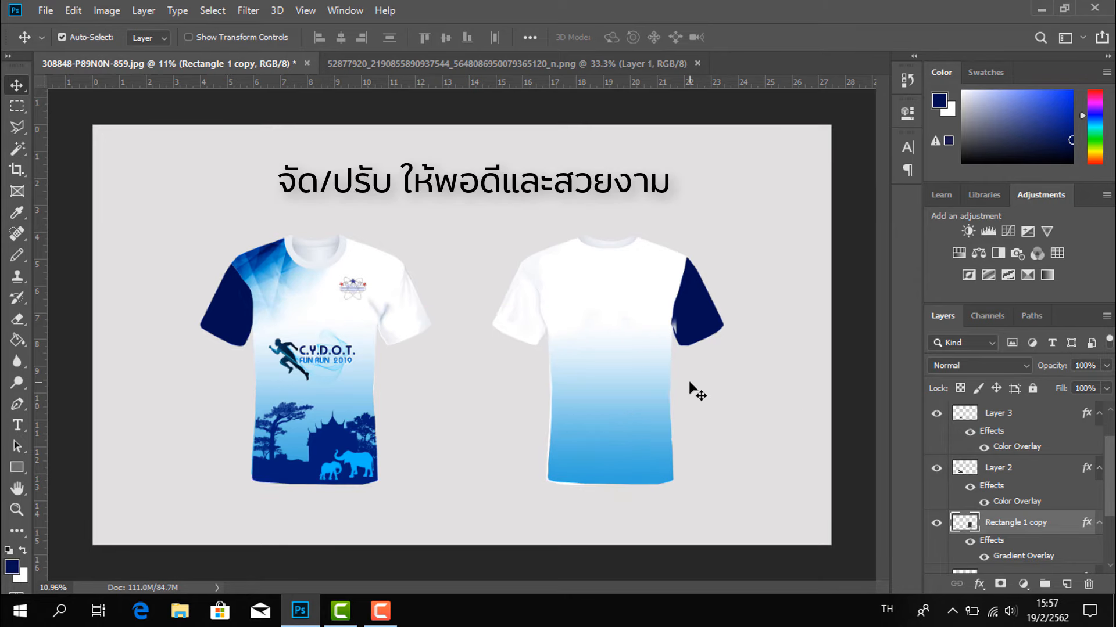
{"action": "key", "text": "Left"}
{"action": "key", "text": "Left"}
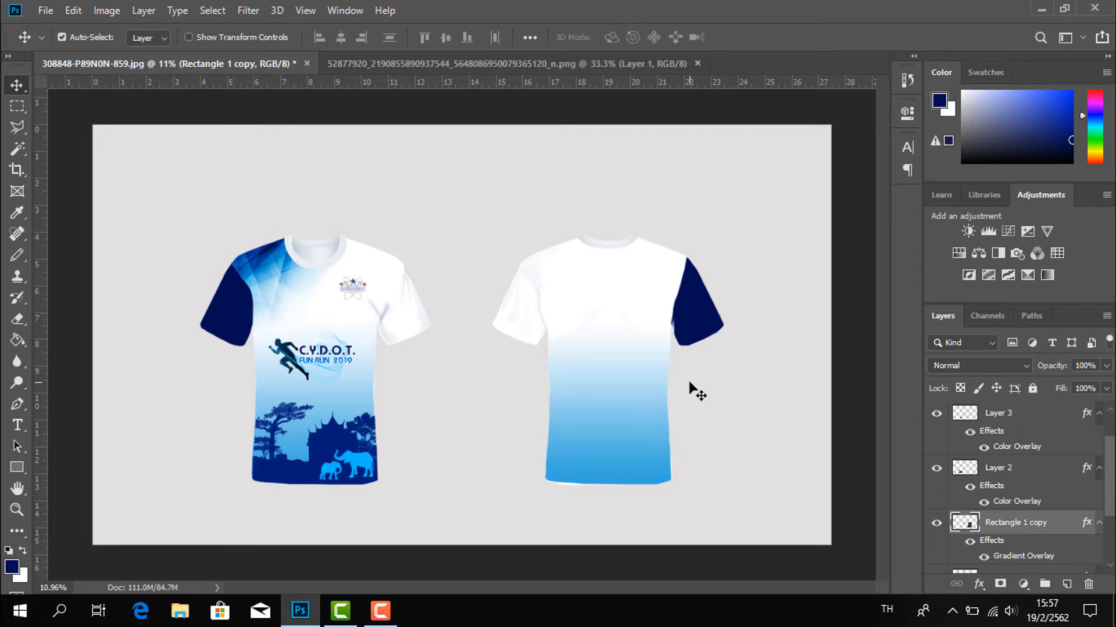
Outline the area outside the back shirt's lower body with the Magnetic Lasso, delete the excess gradient from Rectangle 1 copy and deselect
{"action": "scroll", "coordinate": [1003, 534], "scroll_direction": "down", "scroll_amount": 3}
{"action": "left_click", "coordinate": [1004, 564]}
{"action": "key", "text": "shift+l"}
{"action": "scroll", "coordinate": [567, 350], "scroll_direction": "up", "scroll_amount": 2}
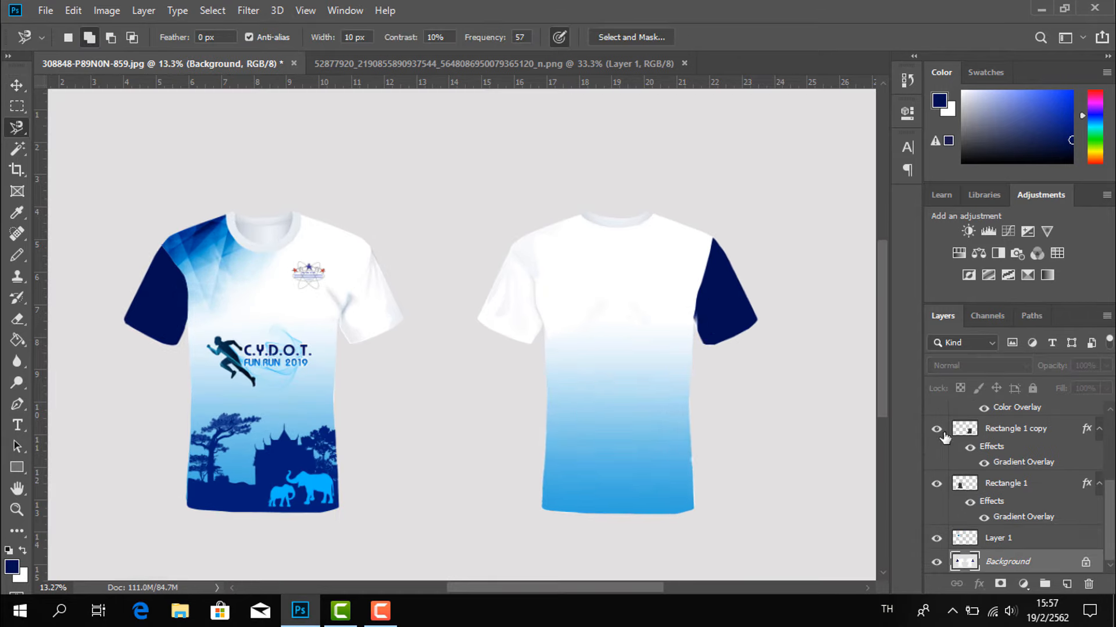
{"action": "left_click", "coordinate": [936, 429]}
{"action": "left_click", "coordinate": [693, 321]}
{"action": "left_click", "coordinate": [694, 321]}
{"action": "left_click", "coordinate": [936, 429]}
{"action": "key", "text": "Delete"}
{"action": "left_click", "coordinate": [663, 163]}
{"action": "left_click", "coordinate": [1011, 485]}
{"action": "key", "text": "ctrl+d"}
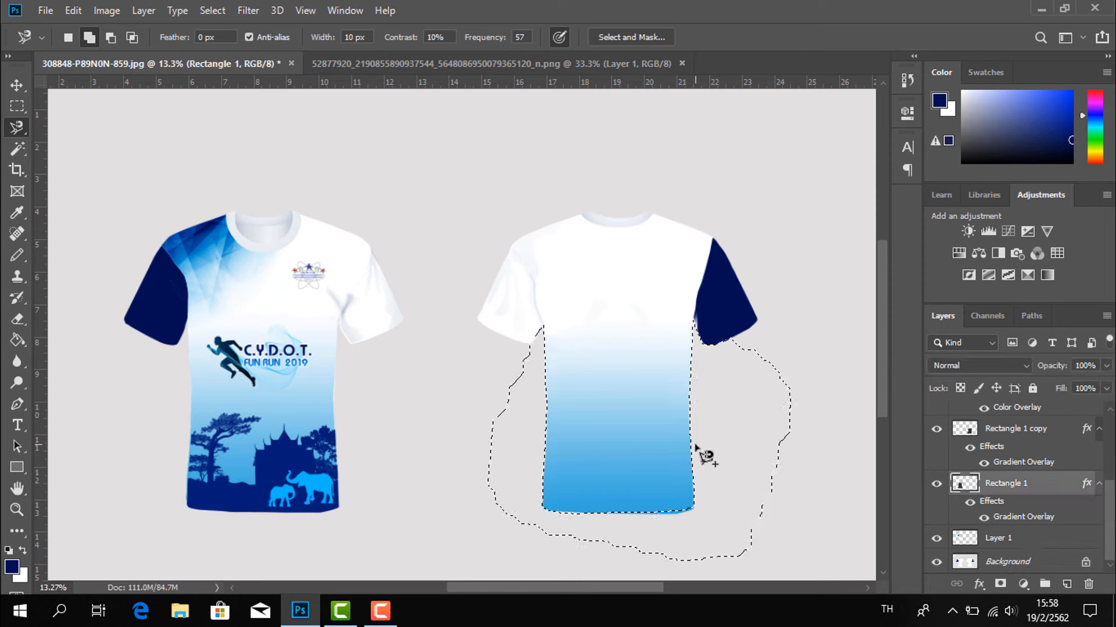
{"action": "left_click", "coordinate": [16, 319]}
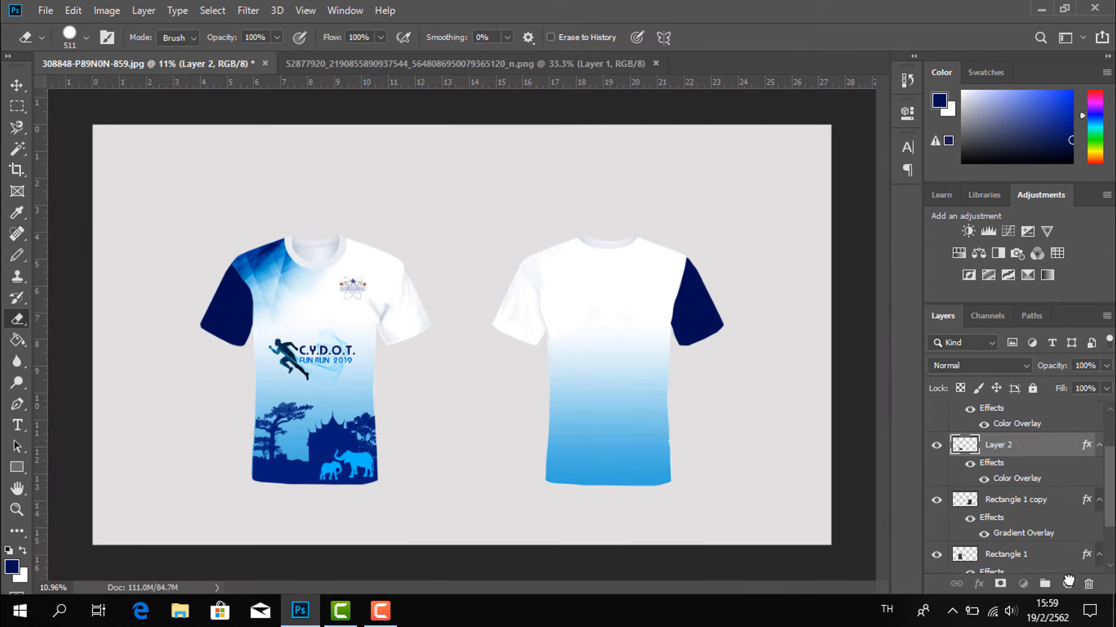
Duplicate the temple-and-tree silhouette on Layer 2 and place the copy on the back shirt's lower body
{"action": "key", "text": "ctrl+j"}
{"action": "left_click", "coordinate": [13, 88]}
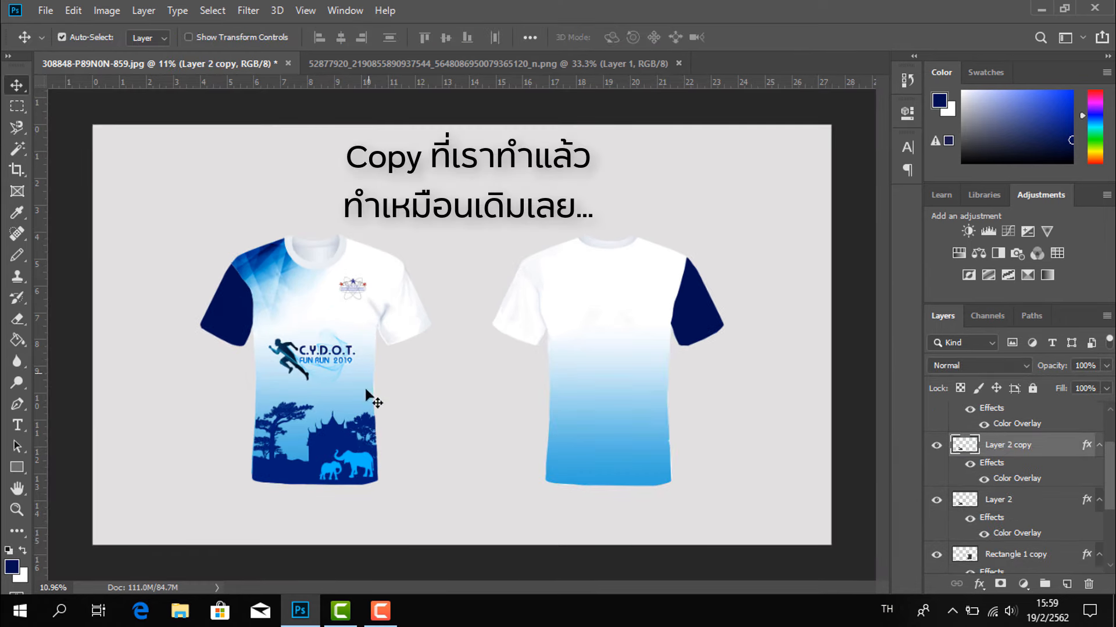
{"action": "left_click_drag", "start_coordinate": [340, 449], "coordinate": [634, 449]}
Duplicate the elephants on Layer 3, move the copy to the back shirt's hem and flip it horizontally
{"action": "left_click", "coordinate": [355, 462]}
{"action": "key", "text": "ctrl+j"}
{"action": "left_click", "coordinate": [1006, 499]}
{"action": "left_click_drag", "start_coordinate": [356, 462], "coordinate": [562, 466]}
{"action": "left_click", "coordinate": [73, 10]}
{"action": "mouse_move", "coordinate": [96, 366]}
{"action": "left_click", "coordinate": [348, 523]}
Flip the back shirt's temple-and-tree silhouette horizontally and nudge it and the elephant copy into alignment with the hem
{"action": "left_click", "coordinate": [1021, 524]}
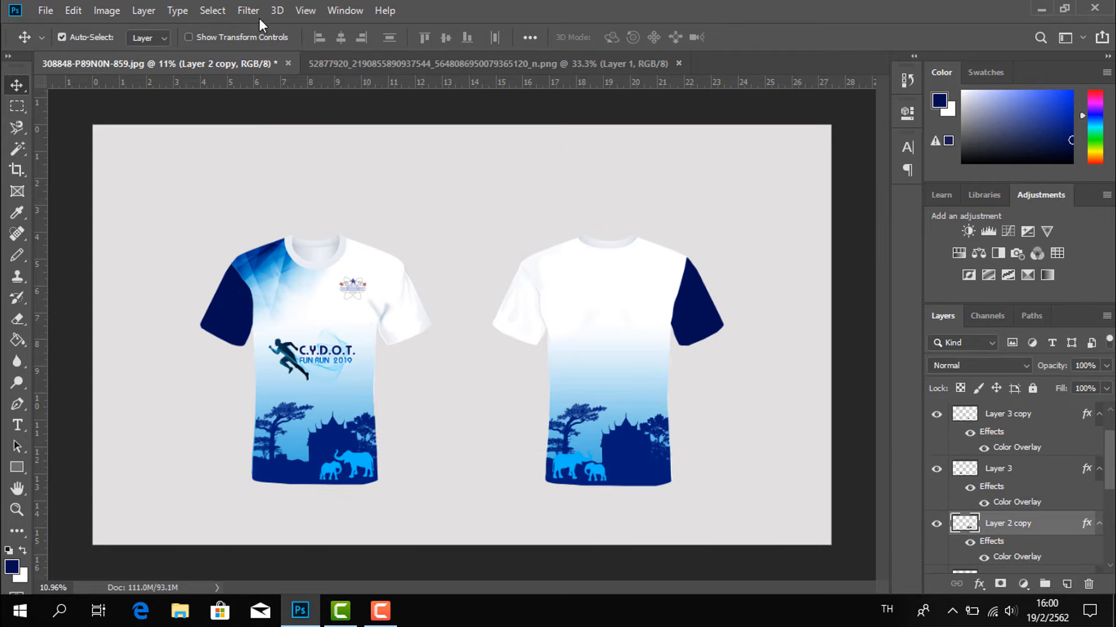
{"action": "left_click", "coordinate": [75, 11]}
{"action": "mouse_move", "coordinate": [280, 380]}
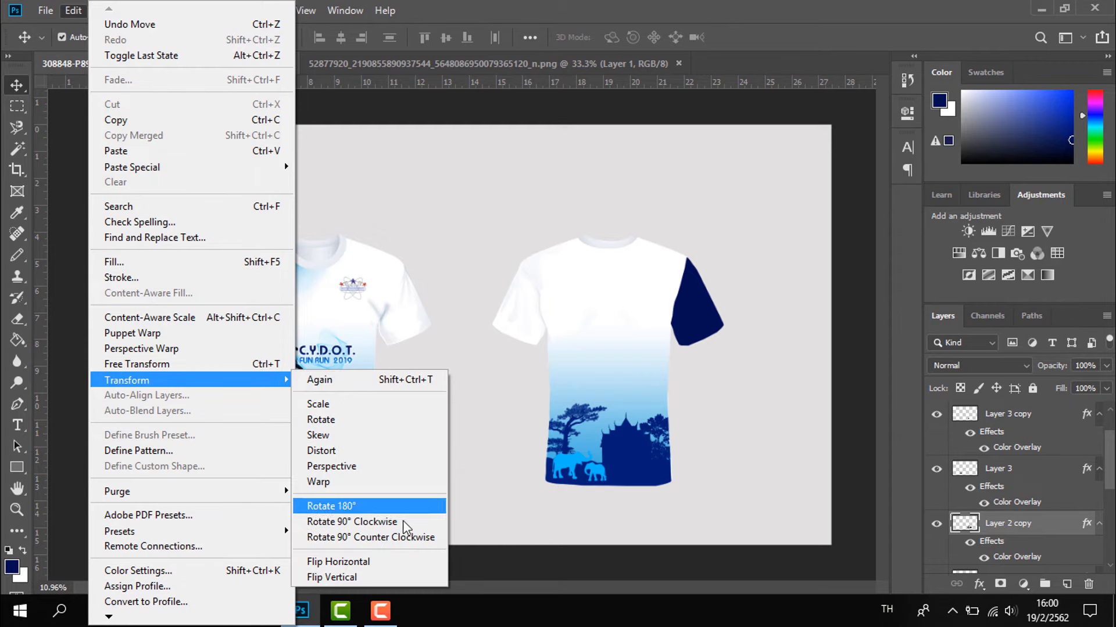
{"action": "left_click", "coordinate": [366, 562]}
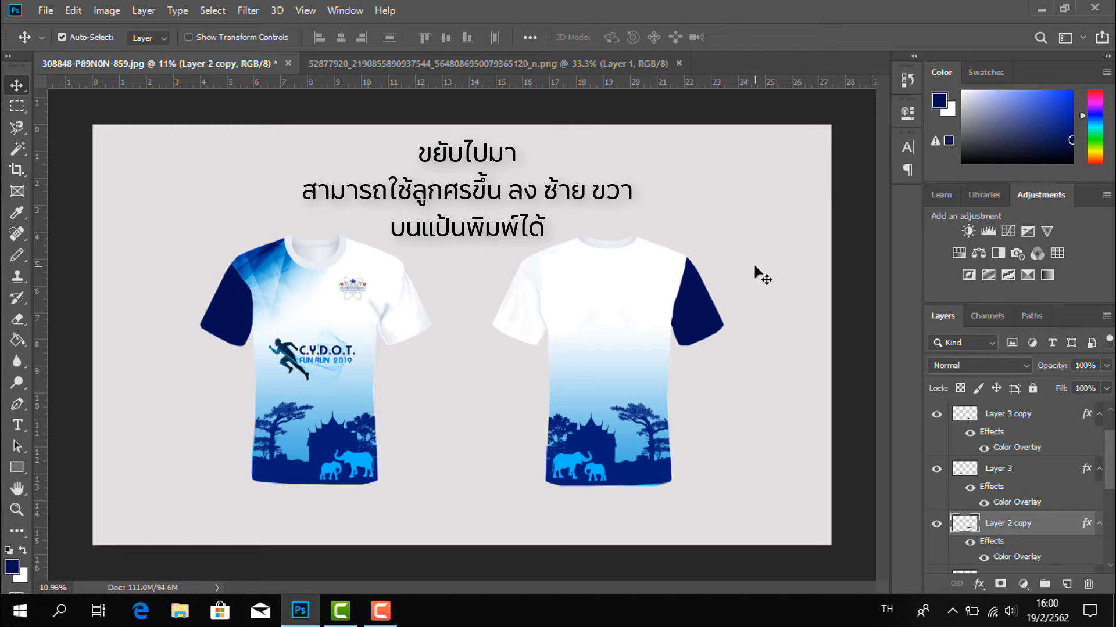
{"action": "key", "text": "Down"}
{"action": "key", "text": "Down"}
{"action": "left_click", "coordinate": [1004, 416]}
{"action": "key", "text": "Left"}
{"action": "key", "text": "Left"}
Duplicate the C.Y.D.O.T. Fun Run 2019 runner graphic and position the copy on the back shirt above the silhouettes
{"action": "scroll", "coordinate": [1004, 419], "scroll_direction": "up", "scroll_amount": 2}
{"action": "left_click_drag", "start_coordinate": [1012, 439], "coordinate": [630, 383]}
{"action": "key", "text": "Up"}
{"action": "key", "text": "Up"}
Add the text "ผู้สนับสนุน" in DSN Single, 45 pt, centred on the upper part of the back shirt
{"action": "left_click", "coordinate": [18, 426]}
{"action": "left_click", "coordinate": [572, 284]}
{"action": "type", "text": "ผู้สนับสนุน"}
{"action": "key", "text": "ctrl+a"}
{"action": "left_click", "coordinate": [203, 37]}
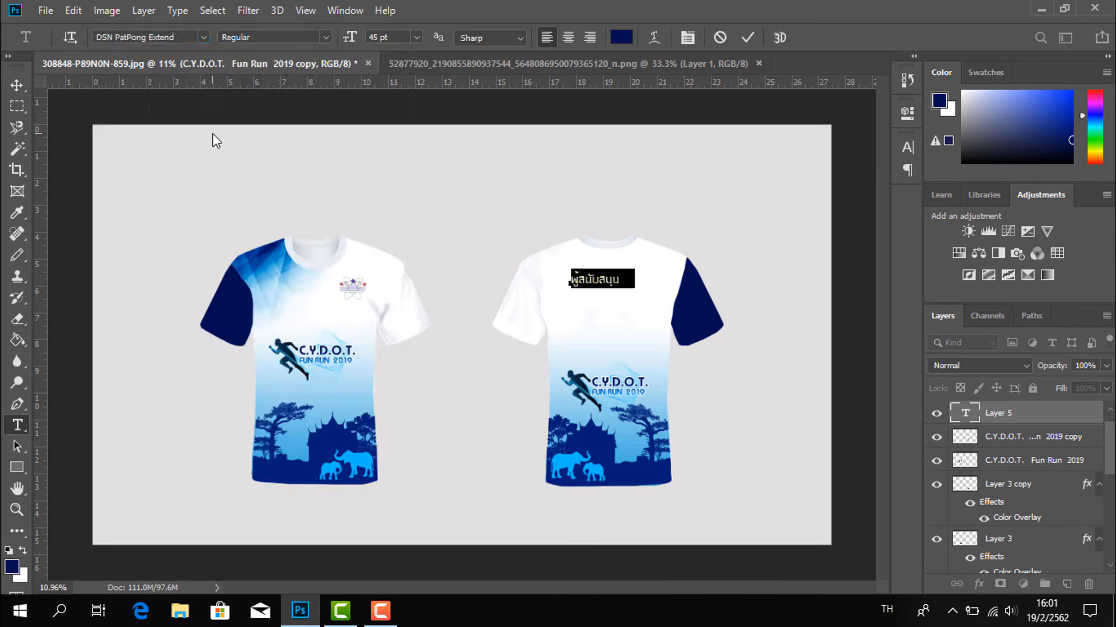
{"action": "left_click", "coordinate": [213, 135]}
{"action": "left_click", "coordinate": [204, 37]}
{"action": "left_click", "coordinate": [162, 166]}
{"action": "left_click", "coordinate": [204, 37]}
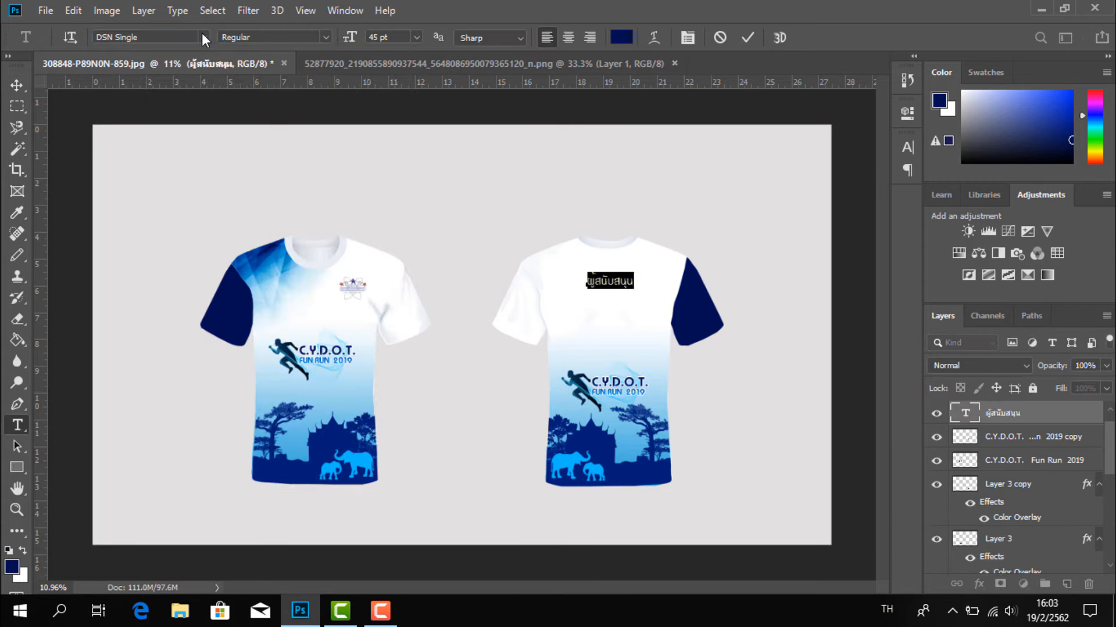
{"action": "left_click", "coordinate": [17, 85]}
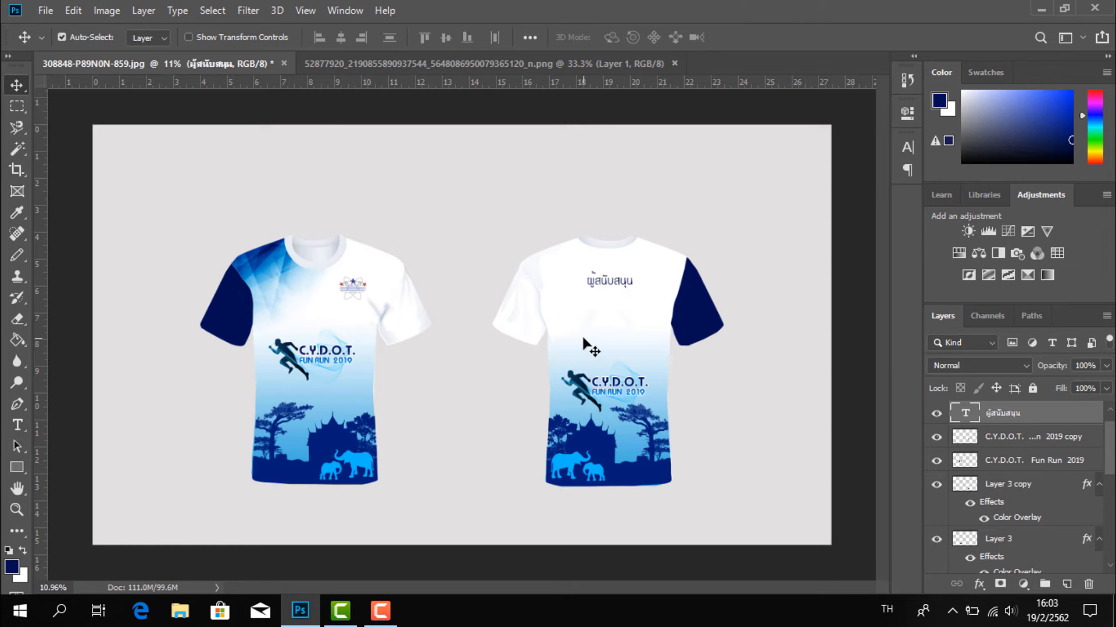
Add the label "หน้า", change its font and font style, and place it centred above the front shirt
{"action": "left_click", "coordinate": [17, 426]}
{"action": "left_click", "coordinate": [361, 179]}
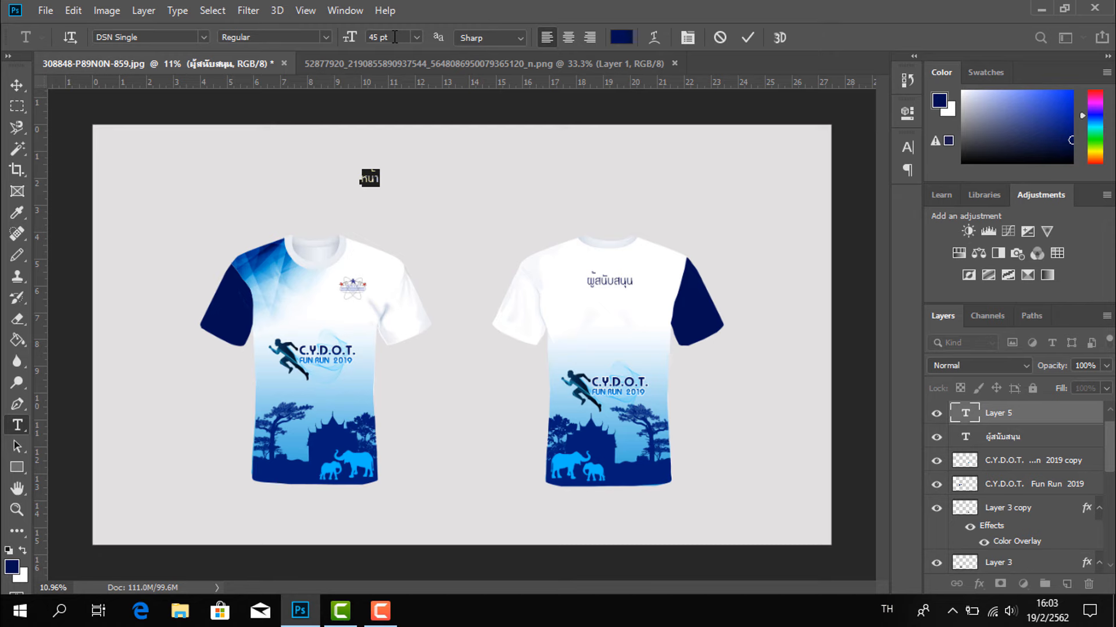
{"action": "left_click", "coordinate": [203, 37]}
{"action": "left_click", "coordinate": [155, 103]}
{"action": "left_click", "coordinate": [326, 37]}
{"action": "left_click", "coordinate": [262, 79]}
{"action": "left_click", "coordinate": [16, 86]}
{"action": "left_click_drag", "start_coordinate": [375, 179], "coordinate": [312, 217]}
Add the label "หลัง" and place it centred above the back shirt
{"action": "left_click", "coordinate": [18, 427]}
{"action": "left_click", "coordinate": [586, 201]}
{"action": "type", "text": "s]y'"}
{"action": "left_click_drag", "start_coordinate": [587, 200], "coordinate": [613, 219]}
{"action": "type", "text": "หลัง"}
{"action": "left_click", "coordinate": [17, 86]}
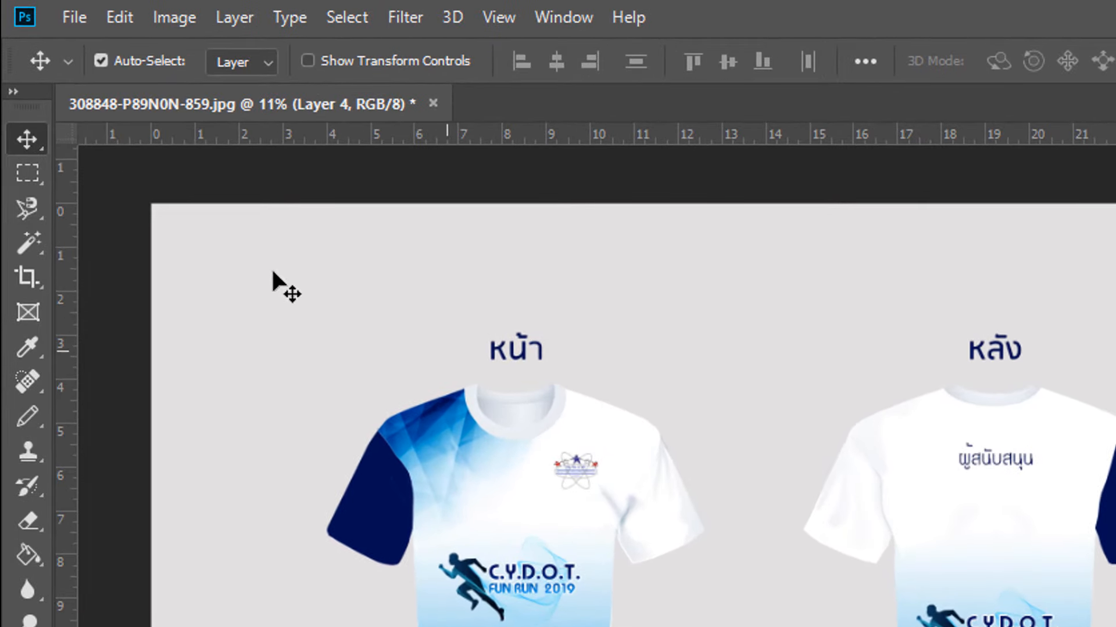
Select the front shirt's collar band on the Background layer with the Magnetic Lasso
{"action": "left_click", "coordinate": [26, 211]}
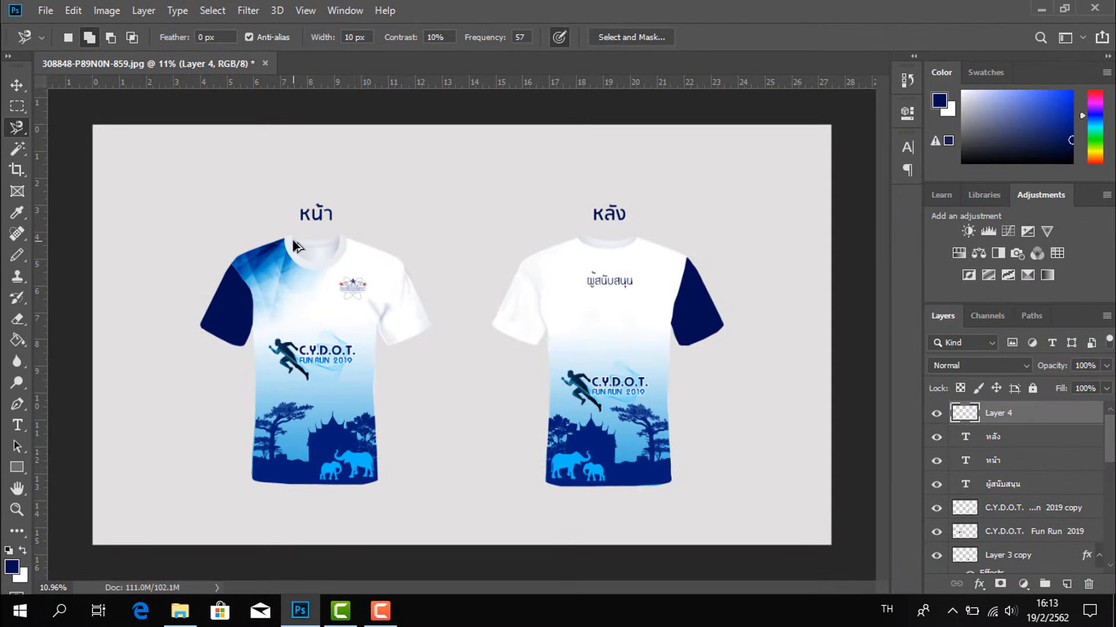
{"action": "scroll", "coordinate": [294, 242], "scroll_direction": "up", "scroll_amount": 4}
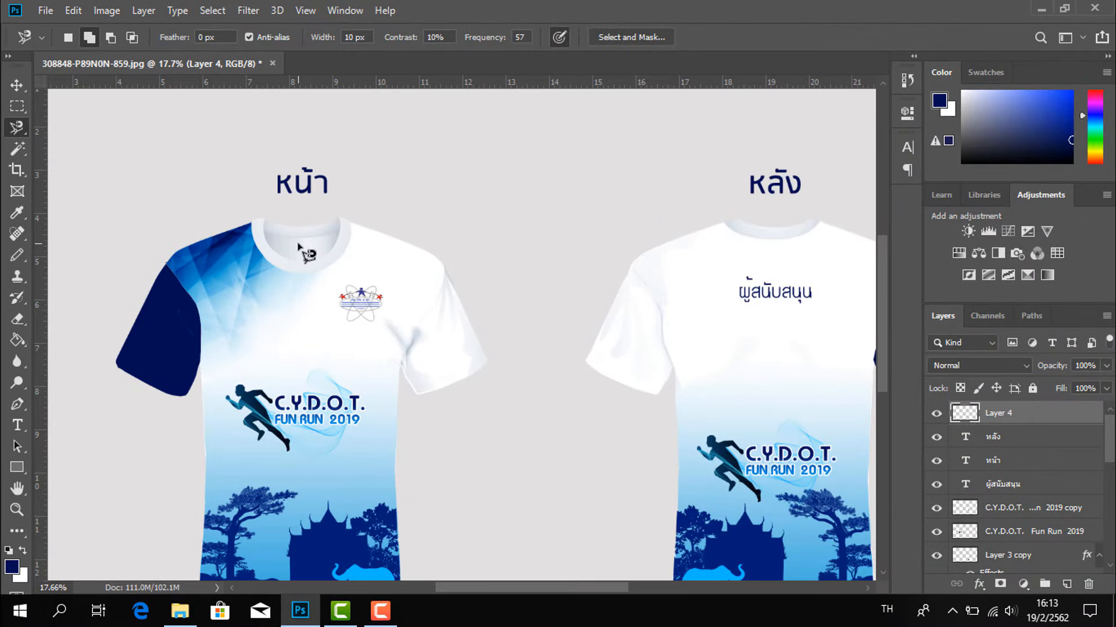
{"action": "scroll", "coordinate": [298, 247], "scroll_direction": "up", "scroll_amount": 2}
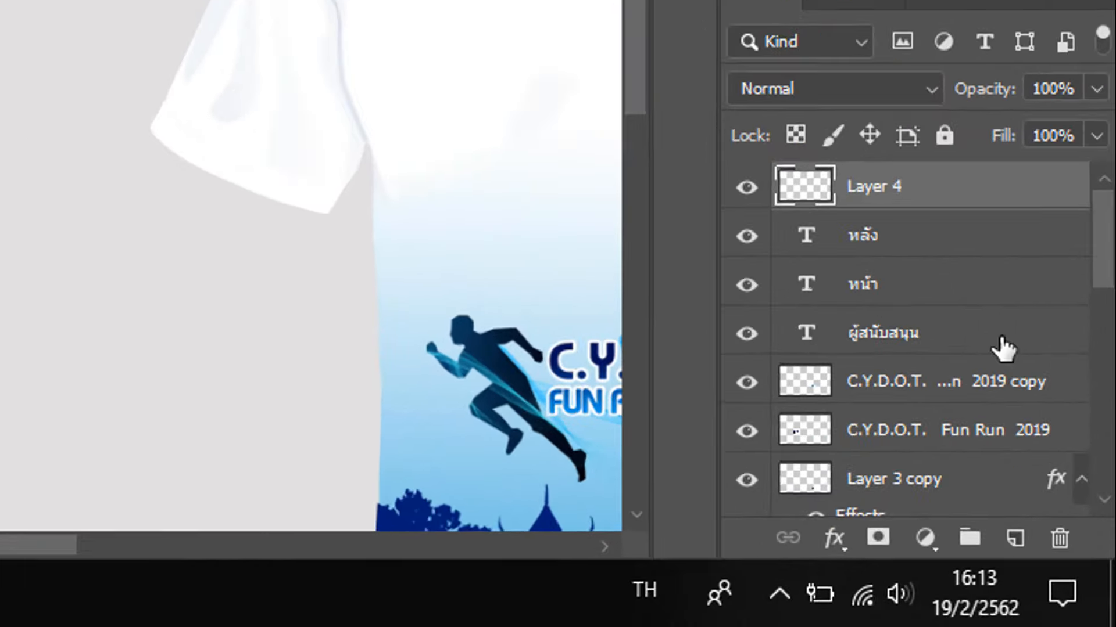
{"action": "scroll", "coordinate": [1054, 499], "scroll_direction": "down", "scroll_amount": 5}
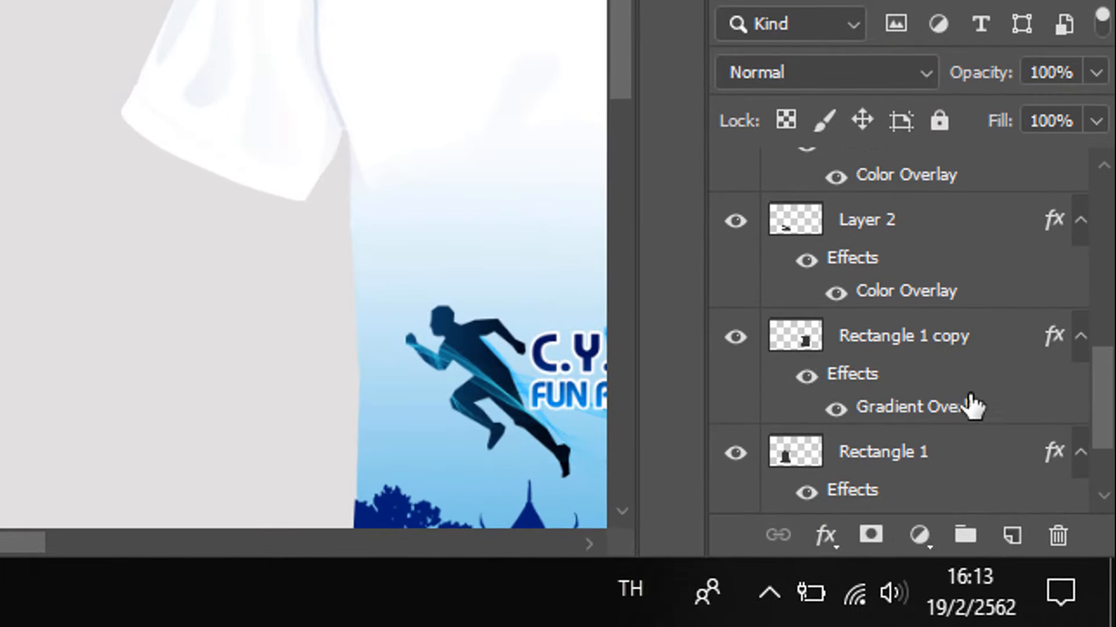
{"action": "scroll", "coordinate": [958, 416], "scroll_direction": "down", "scroll_amount": 2}
{"action": "left_click", "coordinate": [889, 498]}
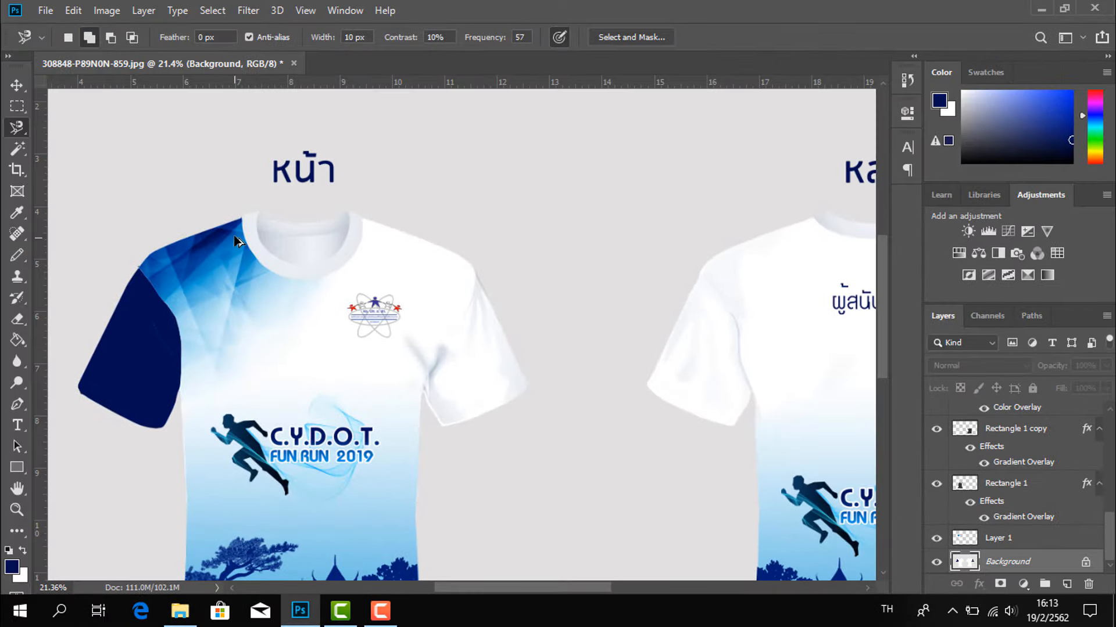
{"action": "scroll", "coordinate": [113, 160], "scroll_direction": "up", "scroll_amount": 2}
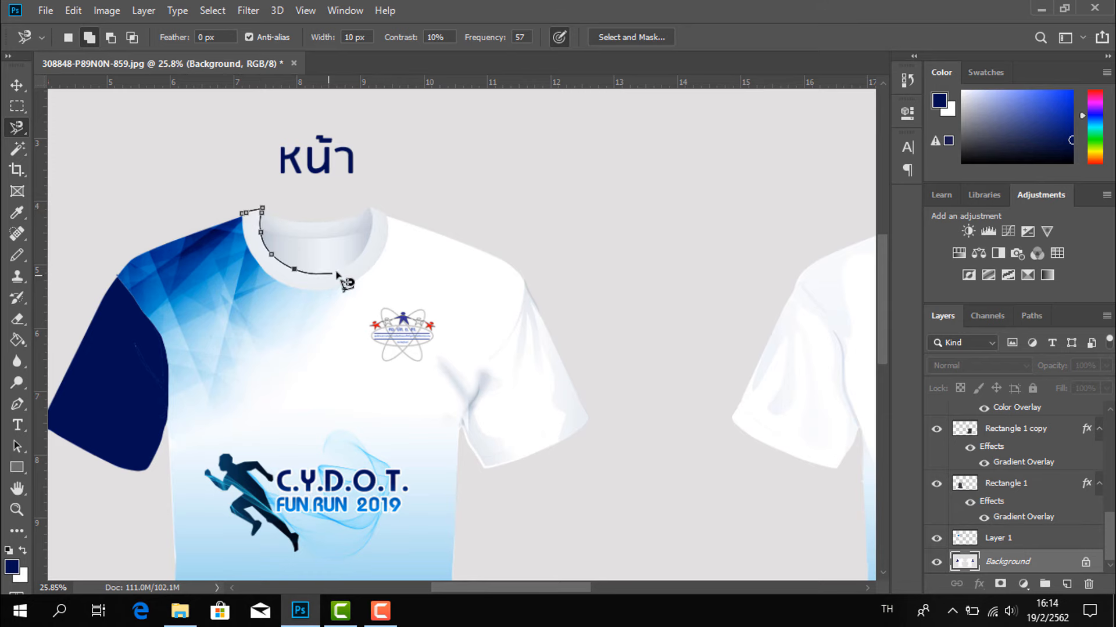
{"action": "left_click", "coordinate": [242, 213]}
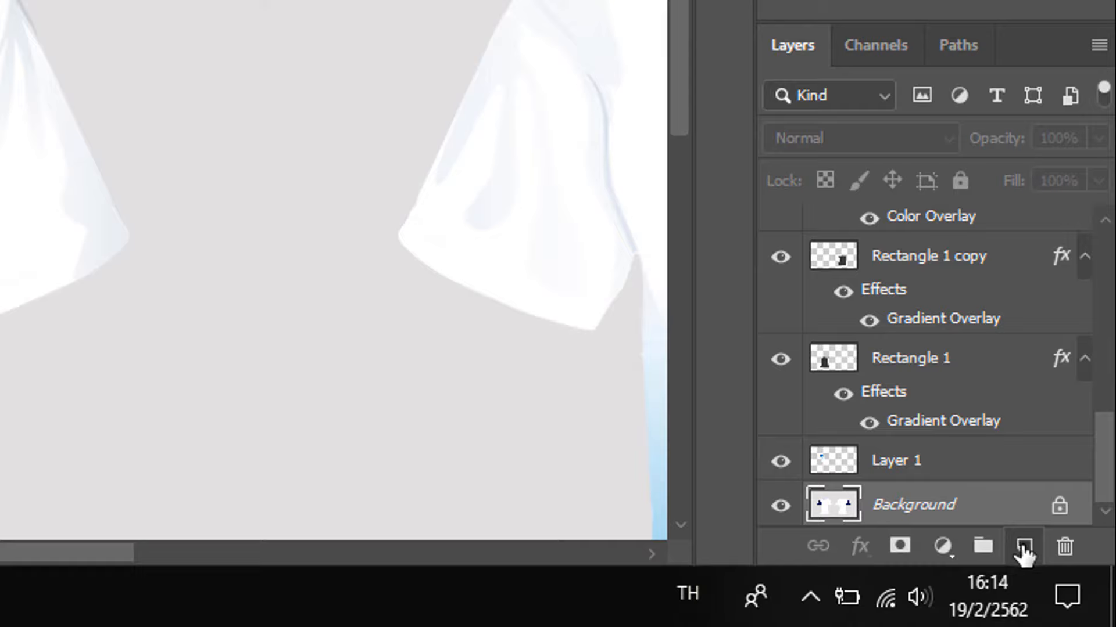
Create a new layer above Background and fill the selected front collar band with navy
{"action": "left_click", "coordinate": [1024, 547]}
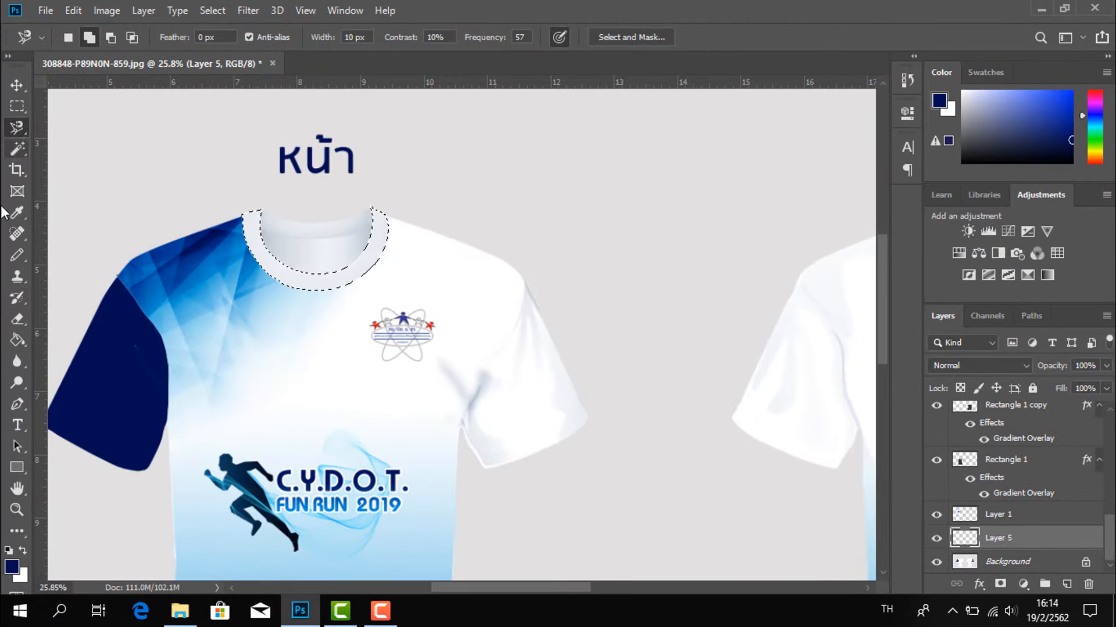
{"action": "left_click", "coordinate": [16, 297]}
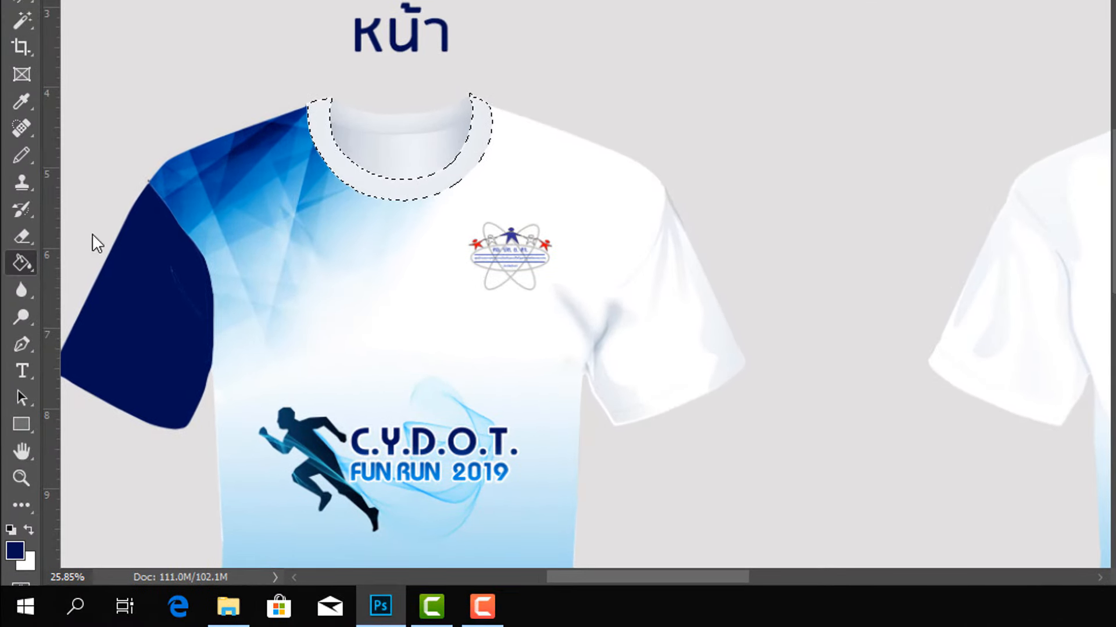
{"action": "left_click", "coordinate": [473, 169]}
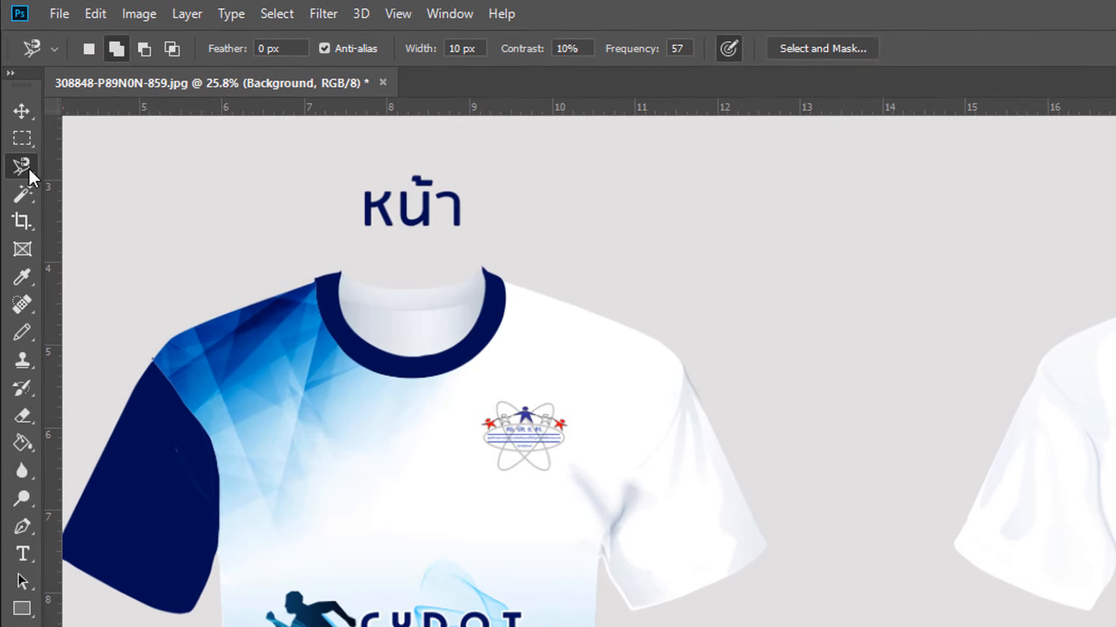
Outline the strip inside the front shirt's back neckline with the Polygonal Lasso, fill it navy on Background and clear the selection
{"action": "right_click", "coordinate": [18, 128]}
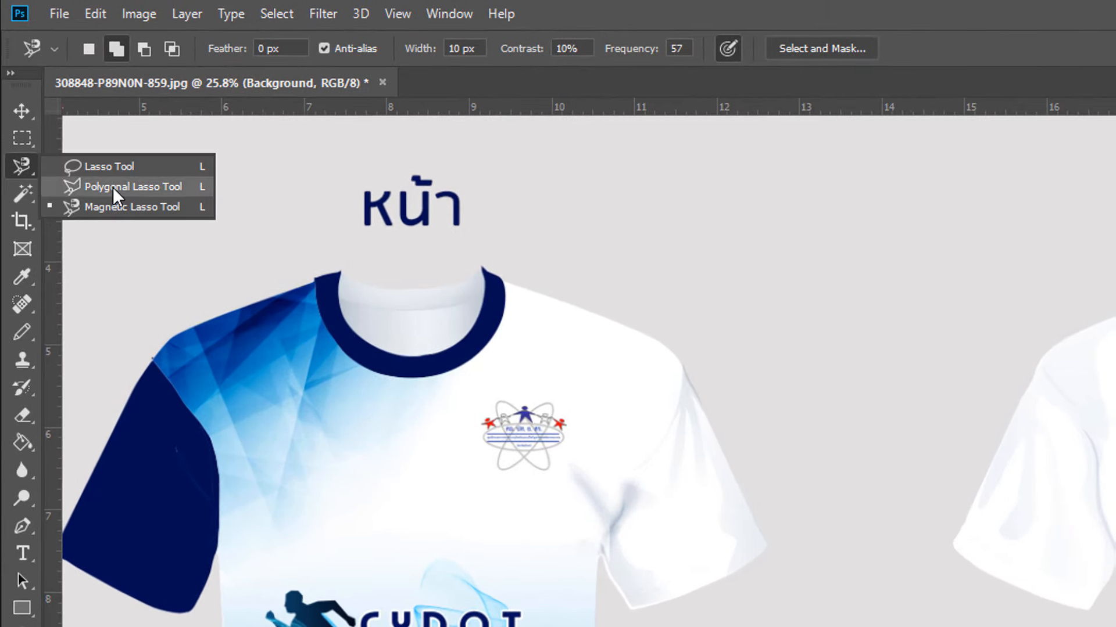
{"action": "left_click", "coordinate": [112, 187]}
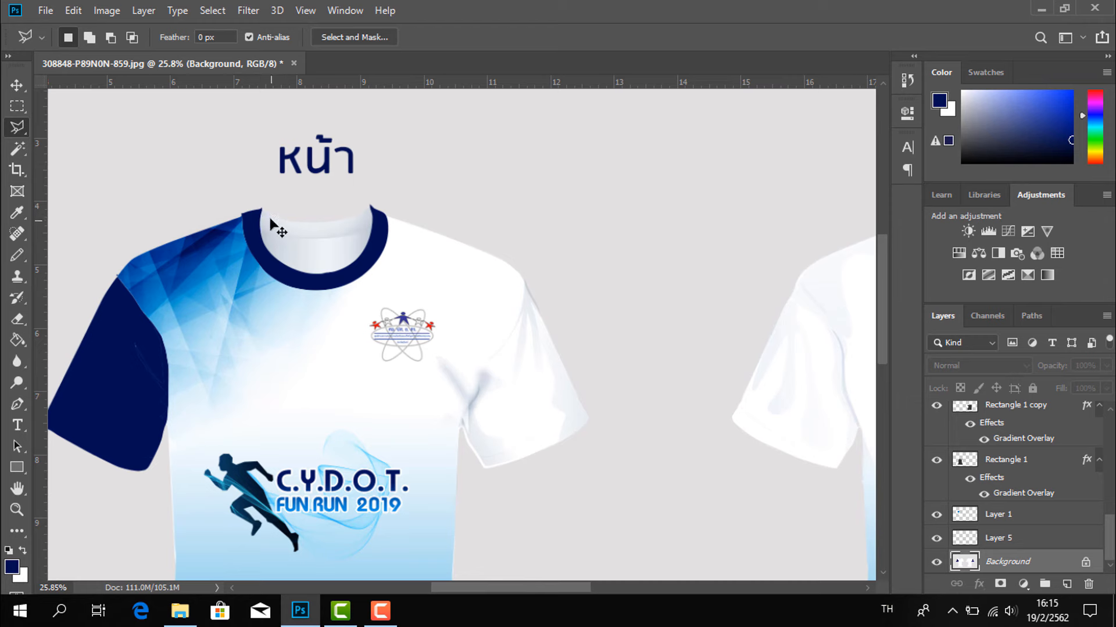
{"action": "scroll", "coordinate": [278, 228], "scroll_direction": "up", "scroll_amount": 4}
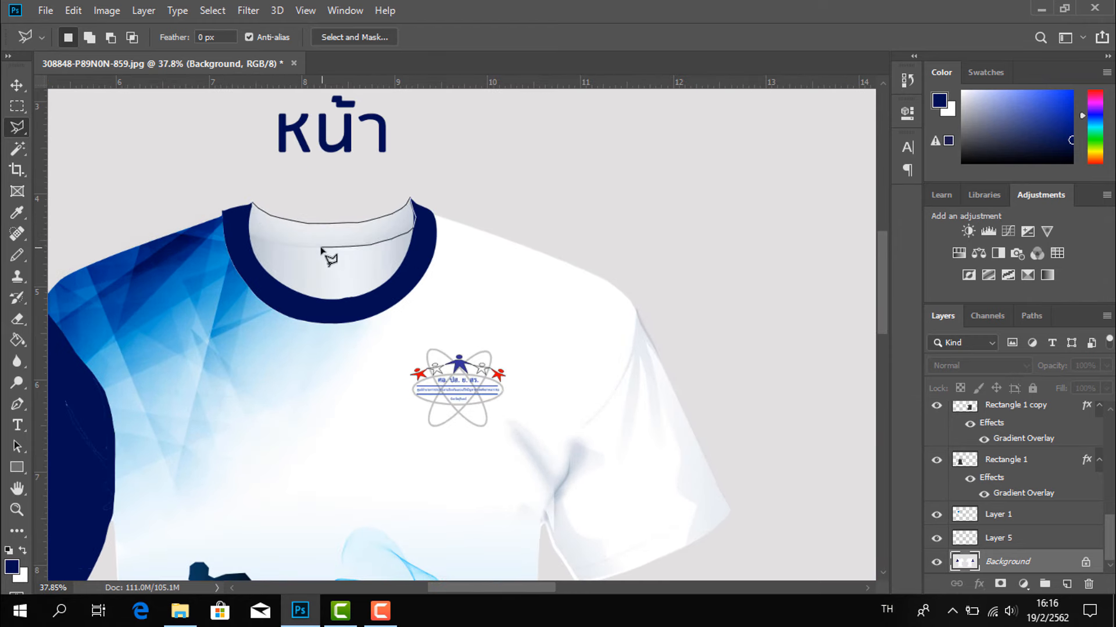
{"action": "left_click", "coordinate": [253, 206]}
{"action": "key", "text": "g"}
{"action": "left_click", "coordinate": [356, 240]}
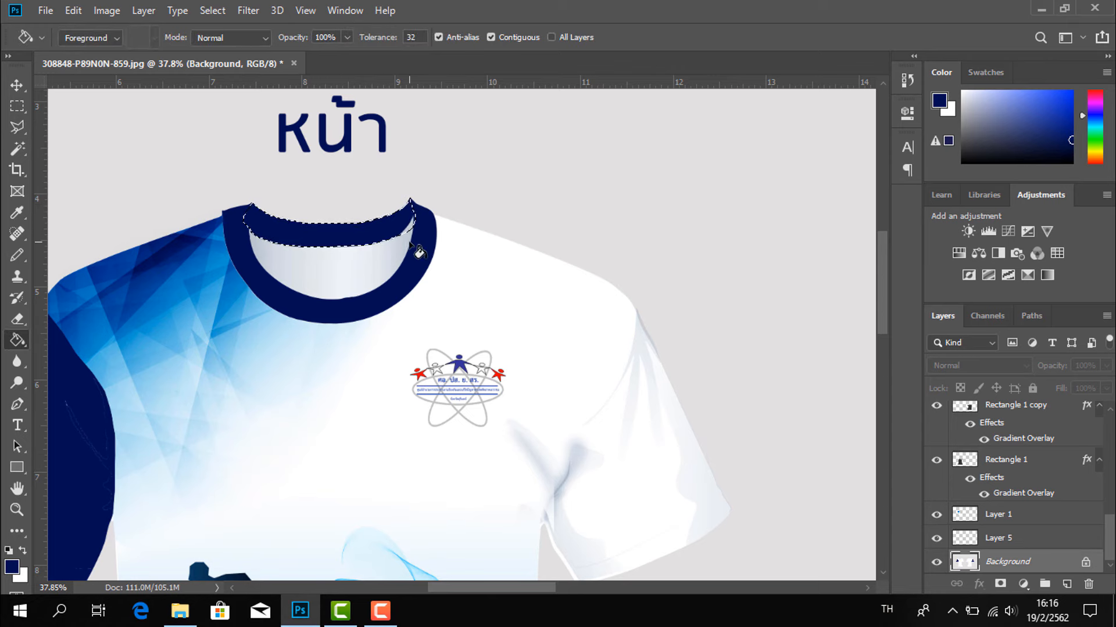
{"action": "key", "text": "alt+bracketright"}
{"action": "key", "text": "ctrl+d"}
Outline the back shirt's collar band on Background with the Magnetic Lasso and fill it with navy on Layer 5
{"action": "key", "text": "ctrl+0"}
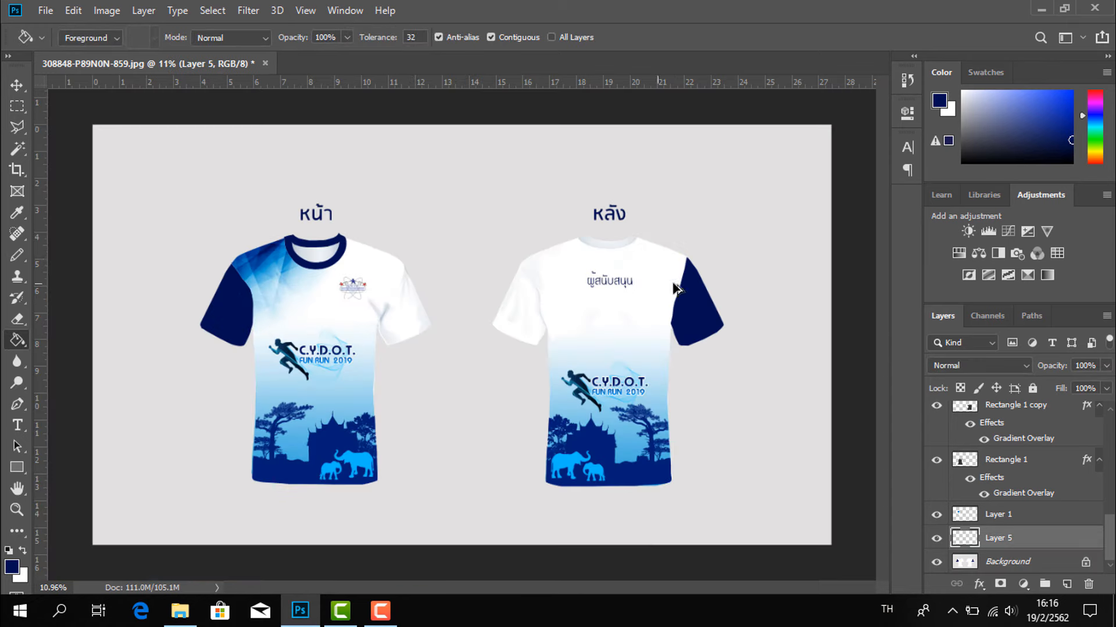
{"action": "scroll", "coordinate": [691, 253], "scroll_direction": "up", "scroll_amount": 3}
{"action": "mouse_move", "coordinate": [19, 120]}
{"action": "left_mouse_down"}
{"action": "mouse_move", "coordinate": [91, 145]}
{"action": "mouse_move", "coordinate": [95, 160]}
{"action": "left_mouse_up"}
{"action": "scroll", "coordinate": [588, 224], "scroll_direction": "up", "scroll_amount": 2}
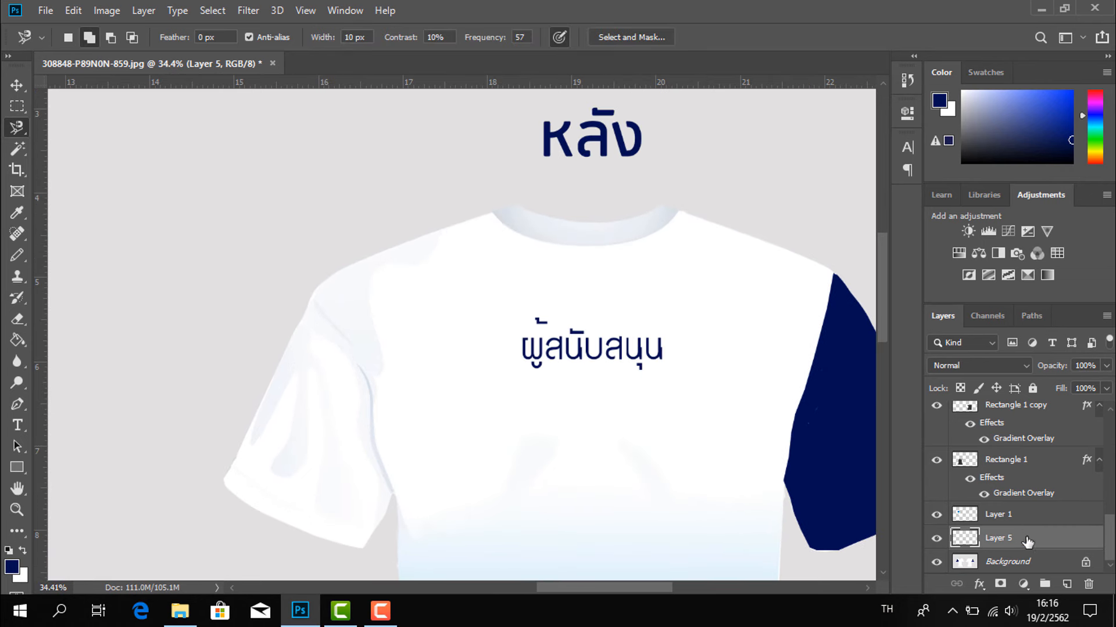
{"action": "left_click", "coordinate": [1011, 562]}
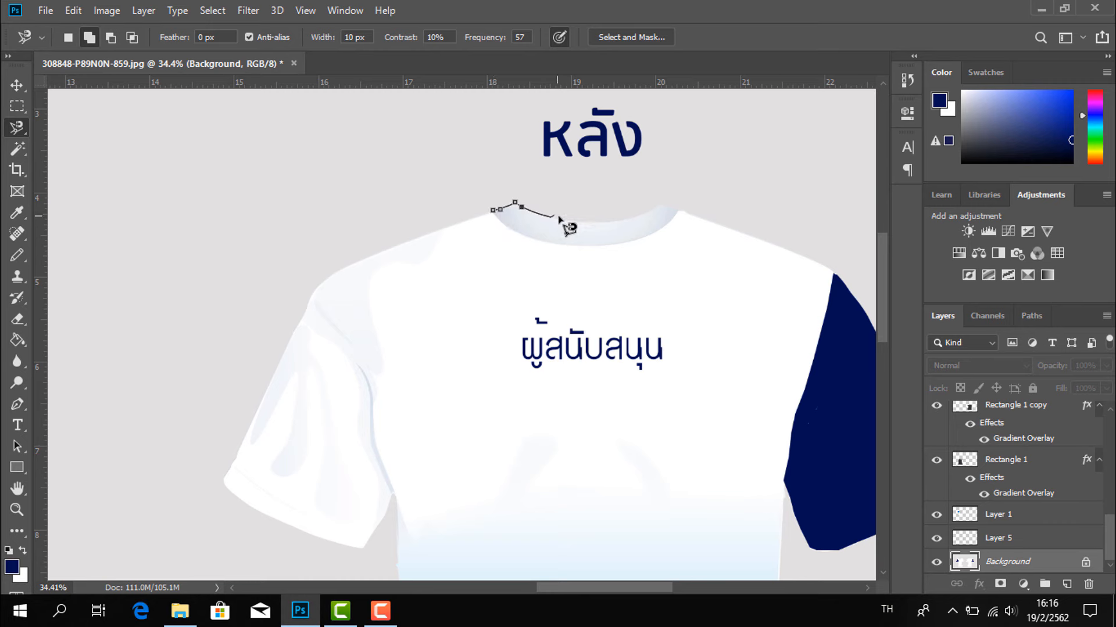
{"action": "double_click", "coordinate": [675, 230]}
{"action": "key", "text": "alt+bracketright"}
{"action": "key", "text": "g"}
{"action": "left_click", "coordinate": [698, 259]}
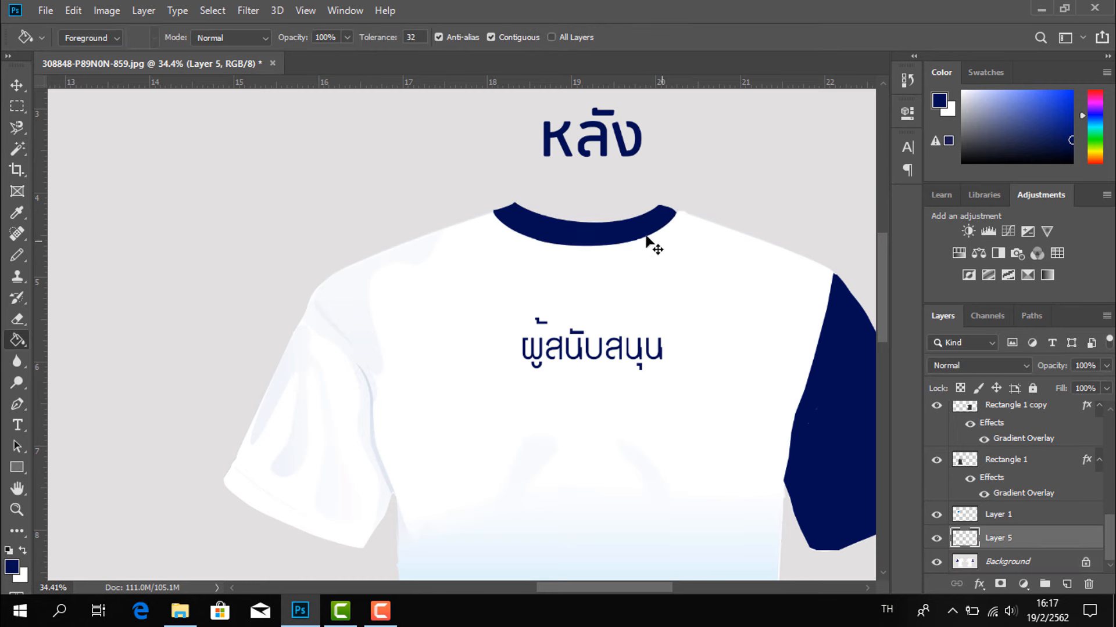
{"action": "scroll", "coordinate": [637, 241], "scroll_direction": "down", "scroll_amount": 5}
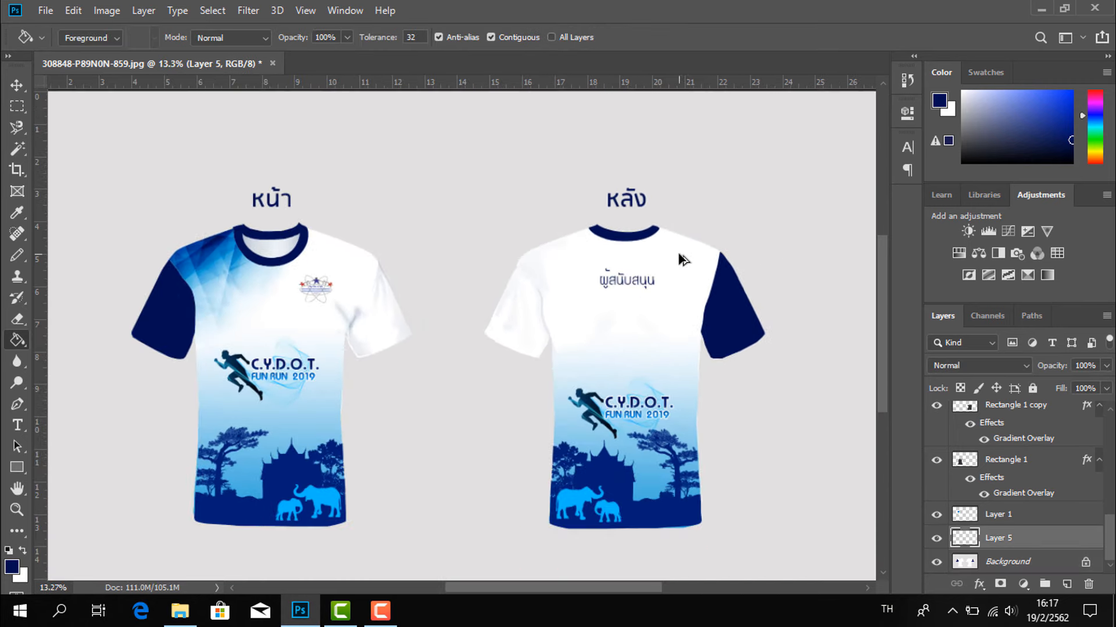
Start saving a copy of the finished mockup as a JPEG image
{"action": "left_click", "coordinate": [45, 10]}
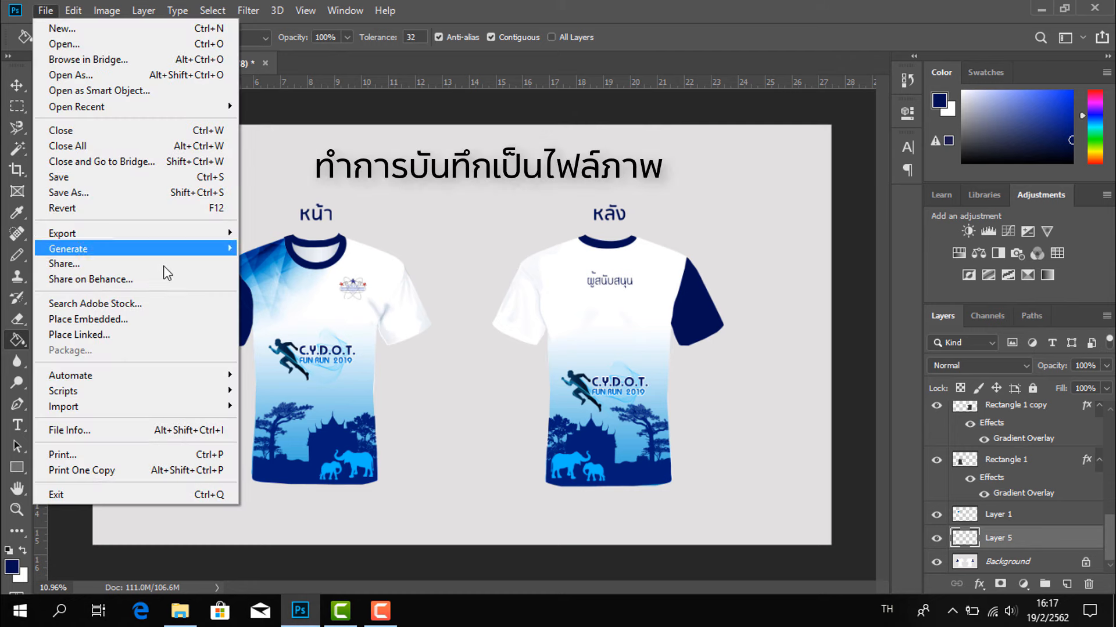
{"action": "left_click", "coordinate": [87, 192]}
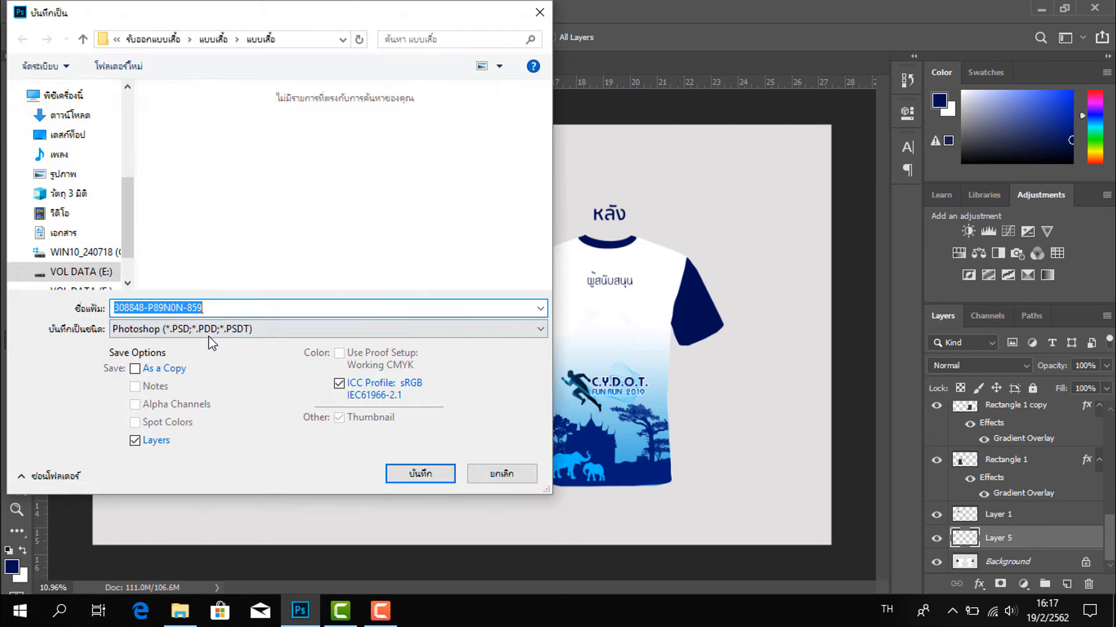
{"action": "left_click", "coordinate": [212, 335]}
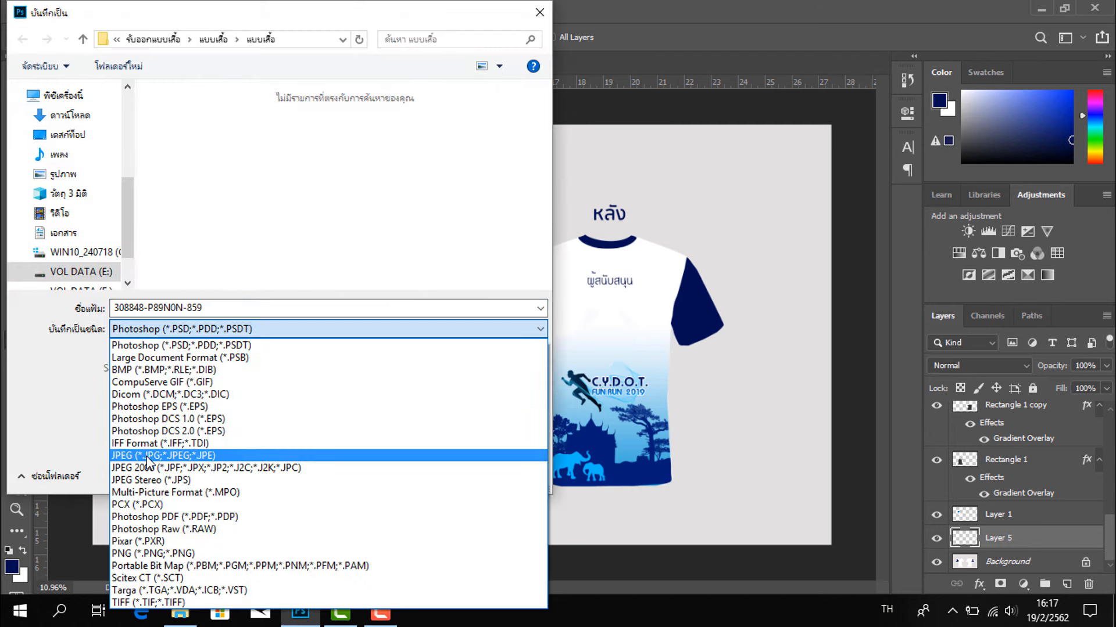
{"action": "left_click", "coordinate": [212, 456]}
{"action": "scroll", "coordinate": [300, 227], "scroll_direction": "down", "scroll_amount": 2}
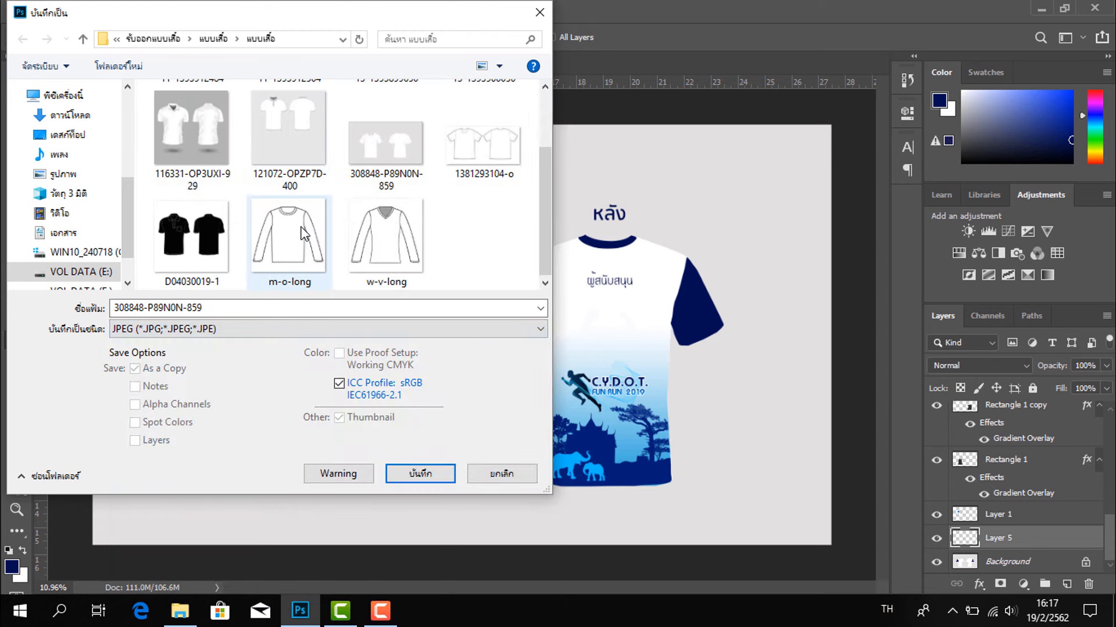
Choose another destination folder, name the file 1 and save the JPEG at Maximum quality 12 with the Baseline ("Standard") format
{"action": "left_click", "coordinate": [154, 38]}
{"action": "double_click", "coordinate": [189, 212]}
{"action": "left_click", "coordinate": [410, 266]}
{"action": "left_click", "coordinate": [336, 309]}
{"action": "type", "text": "1"}
{"action": "key", "text": "Return"}
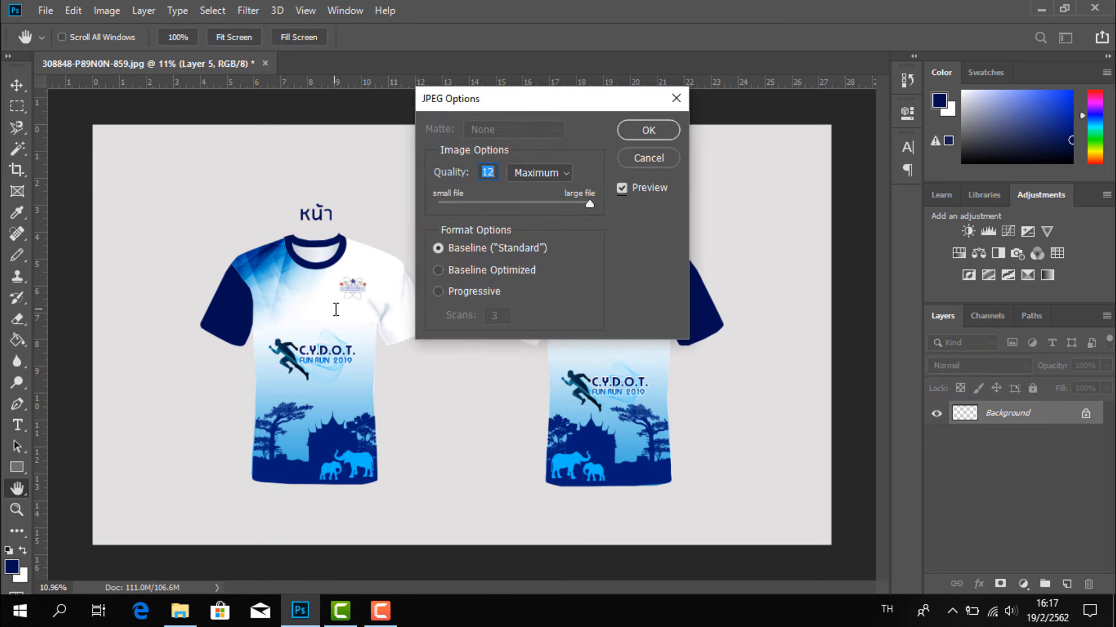
{"action": "key", "text": "Return"}
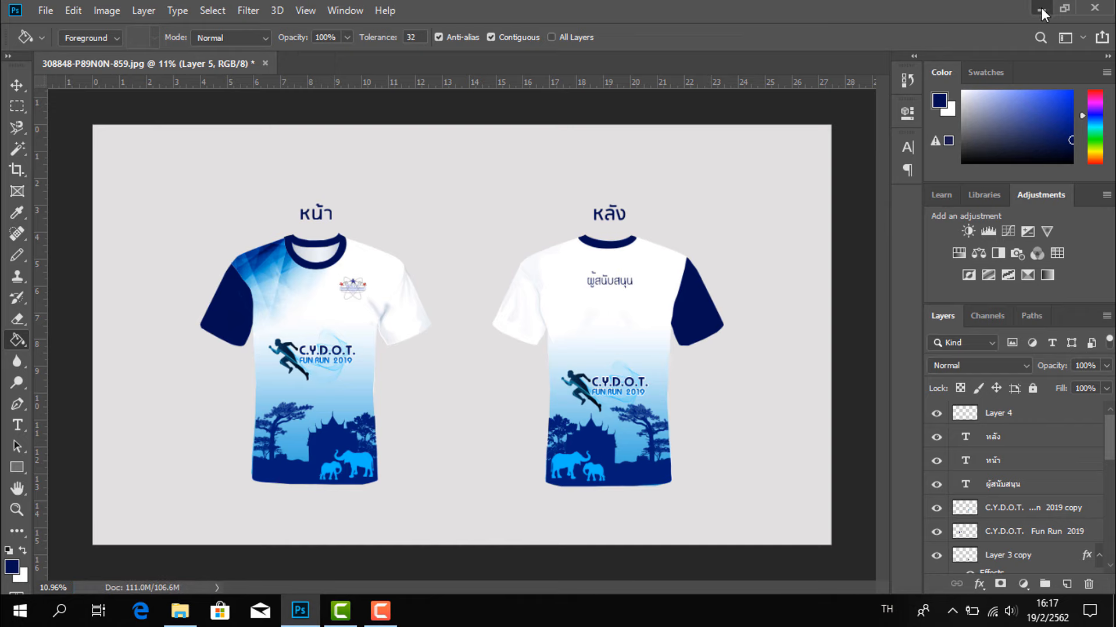
Switch to File Explorer and open the saved JPEG in the image viewer to inspect the finished mockup
{"action": "left_click", "coordinate": [1040, 9]}
{"action": "left_click", "coordinate": [180, 610]}
{"action": "double_click", "coordinate": [716, 261]}
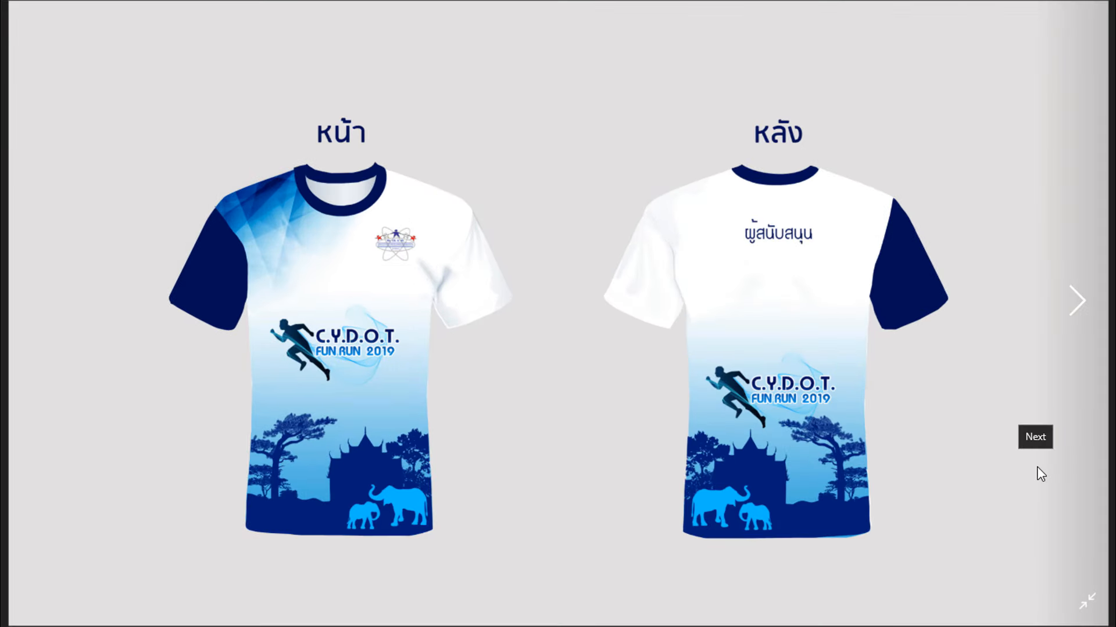